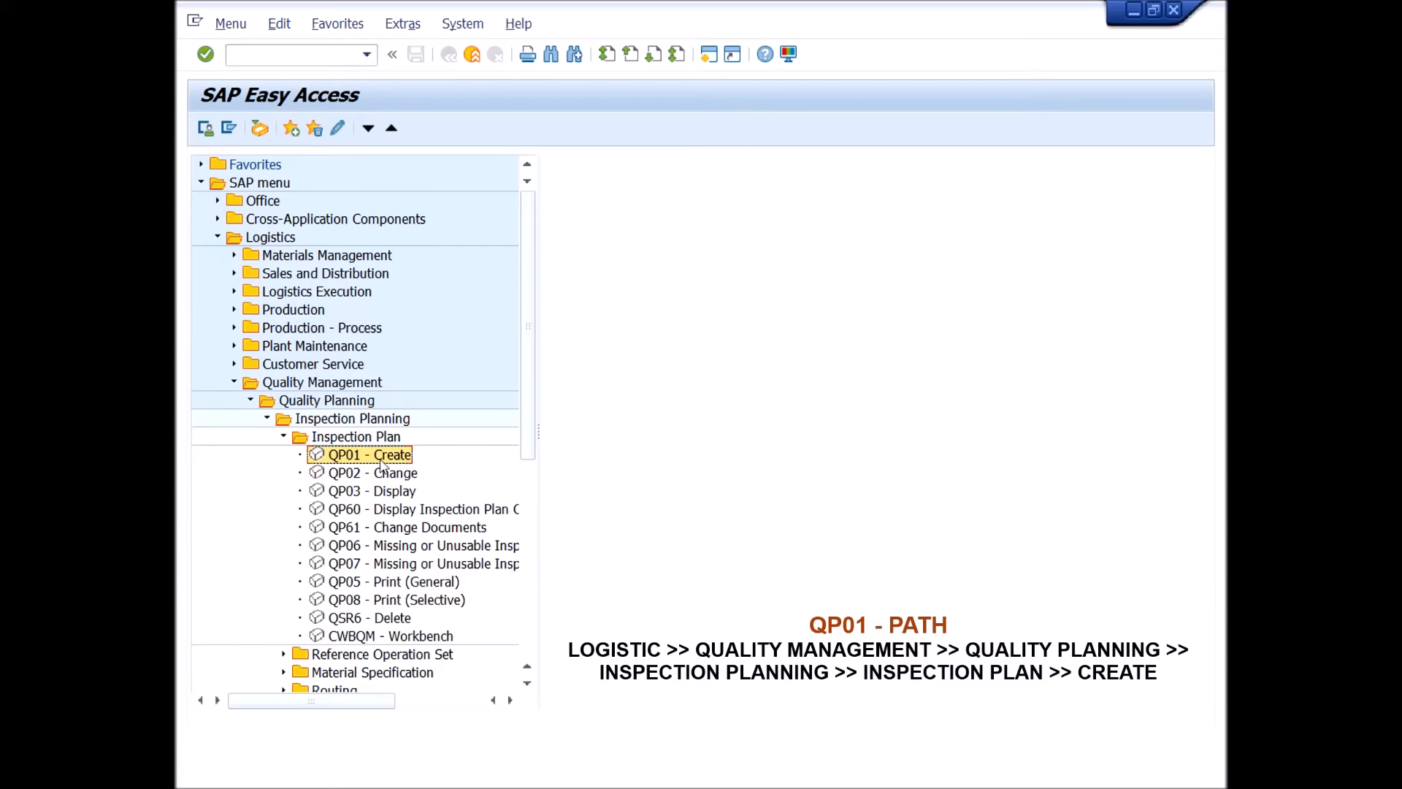
Start creating an inspection plan with QP01 for the material in plant 1000 and continue to its header details.
double_click(354, 455)
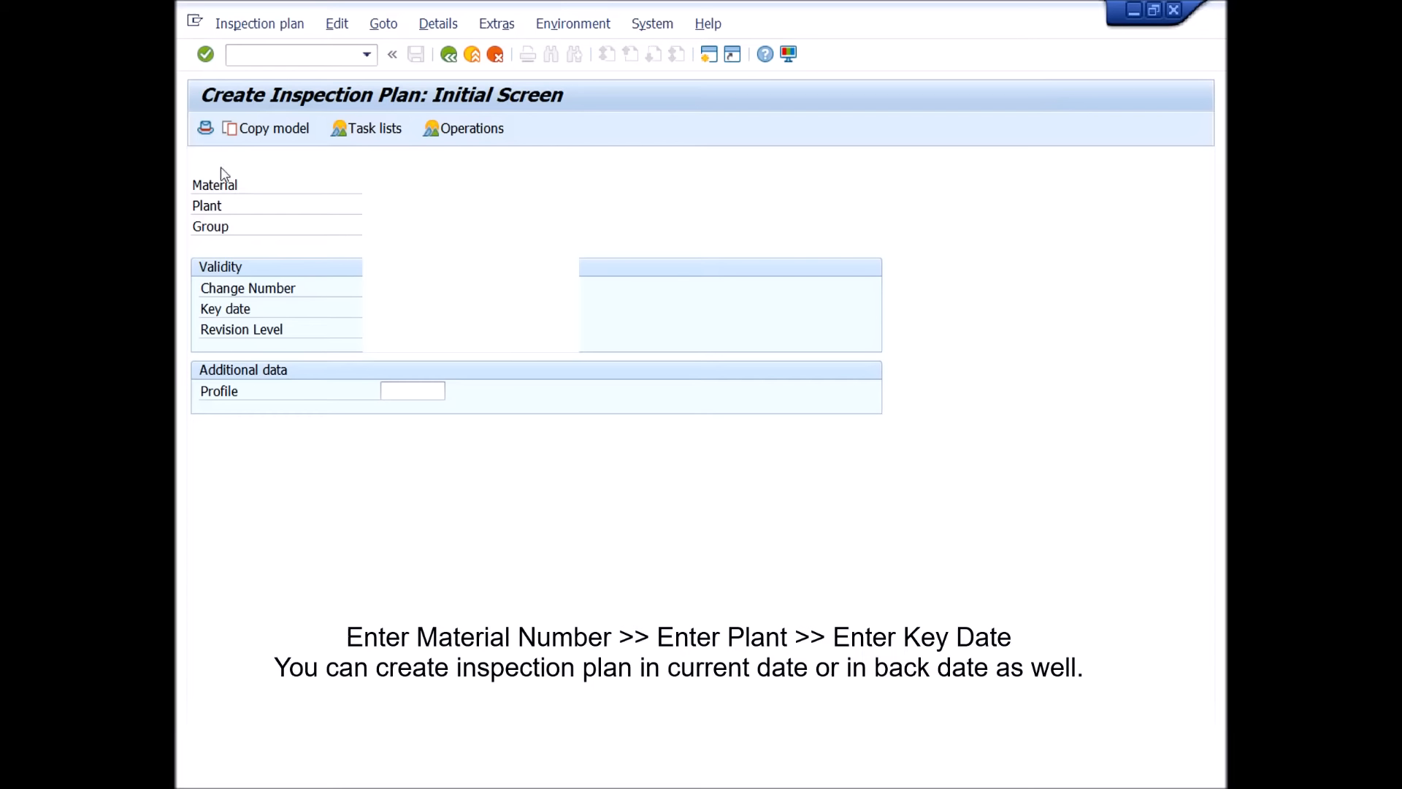
left_click(205, 54)
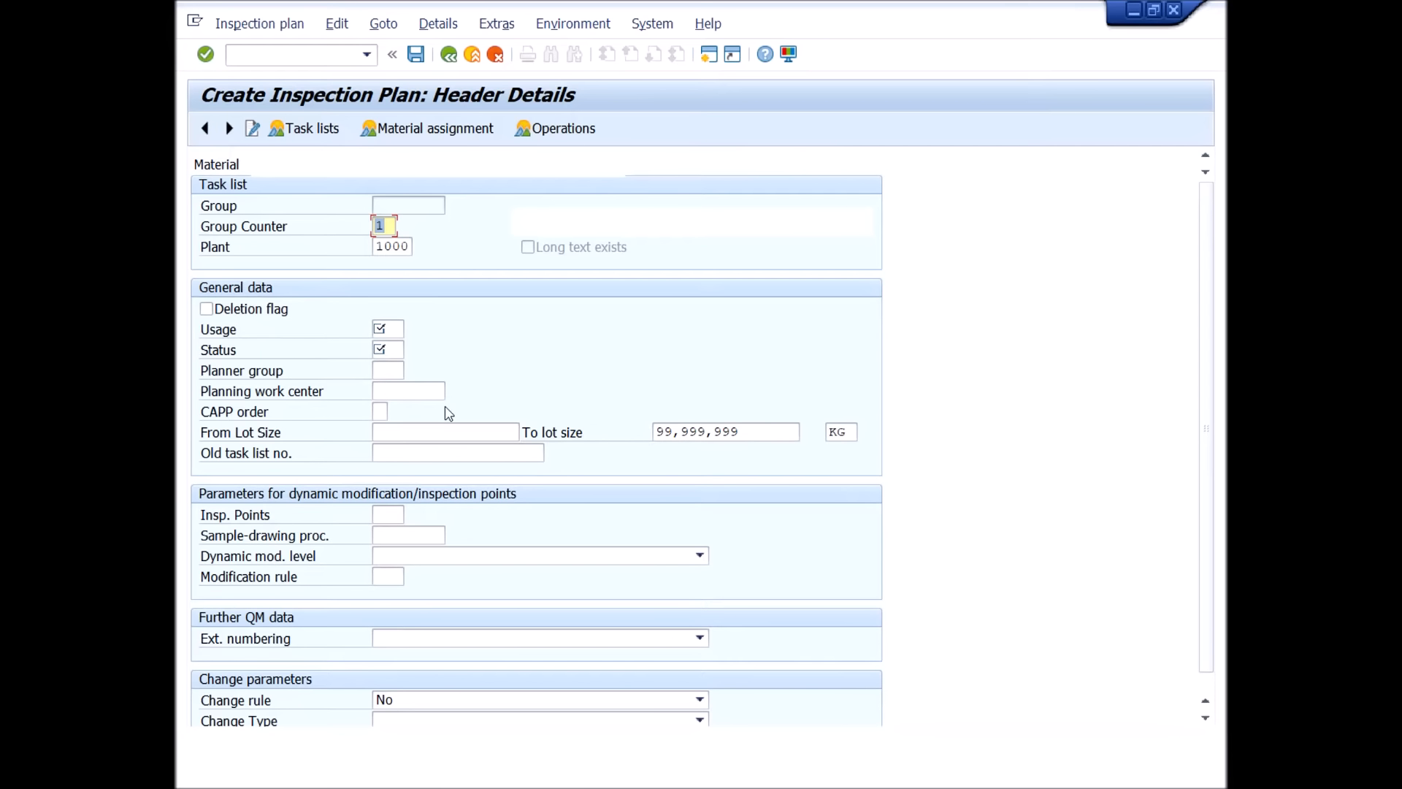
Set the inspection plan's usage to 5, Goods receipt, from the list of task list usages.
left_click(398, 328)
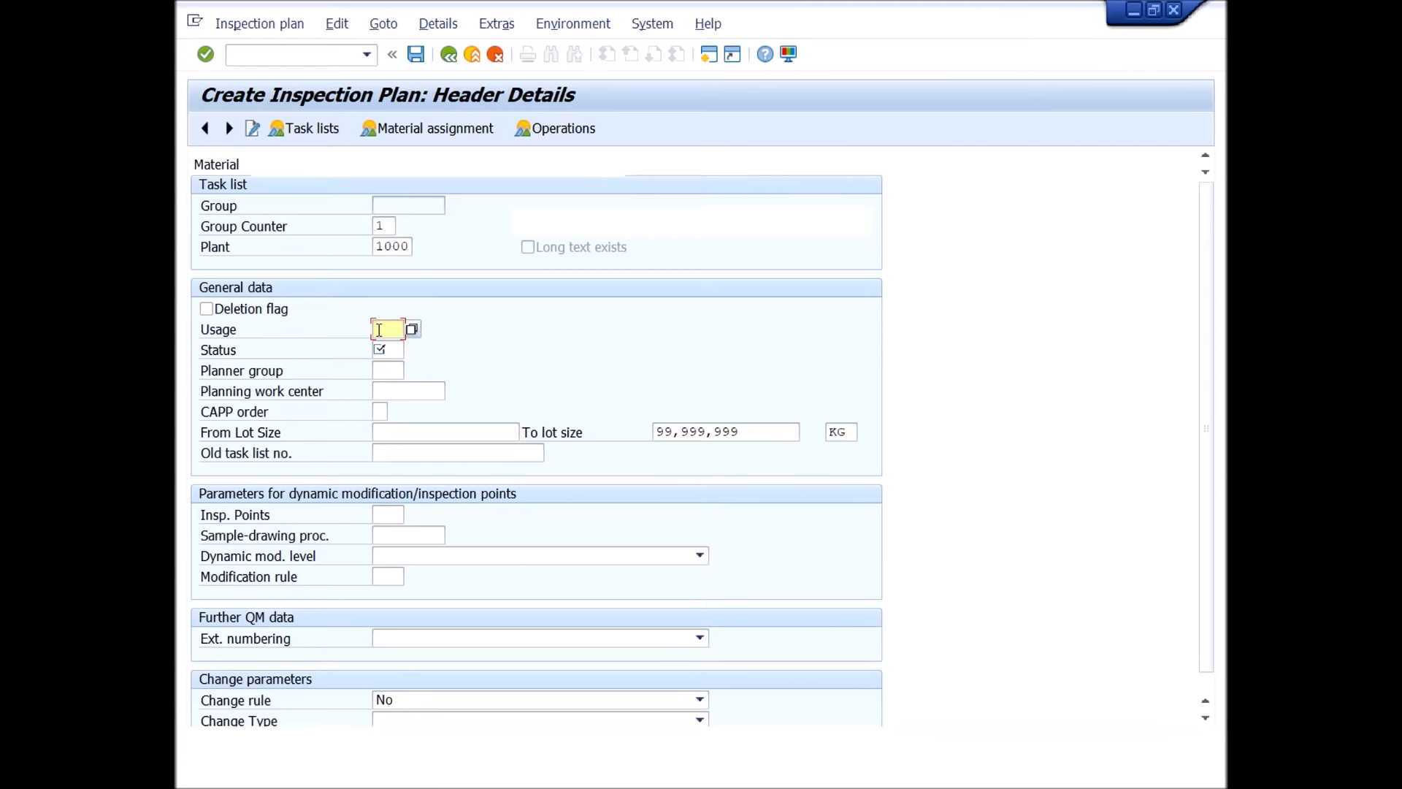
left_click(411, 329)
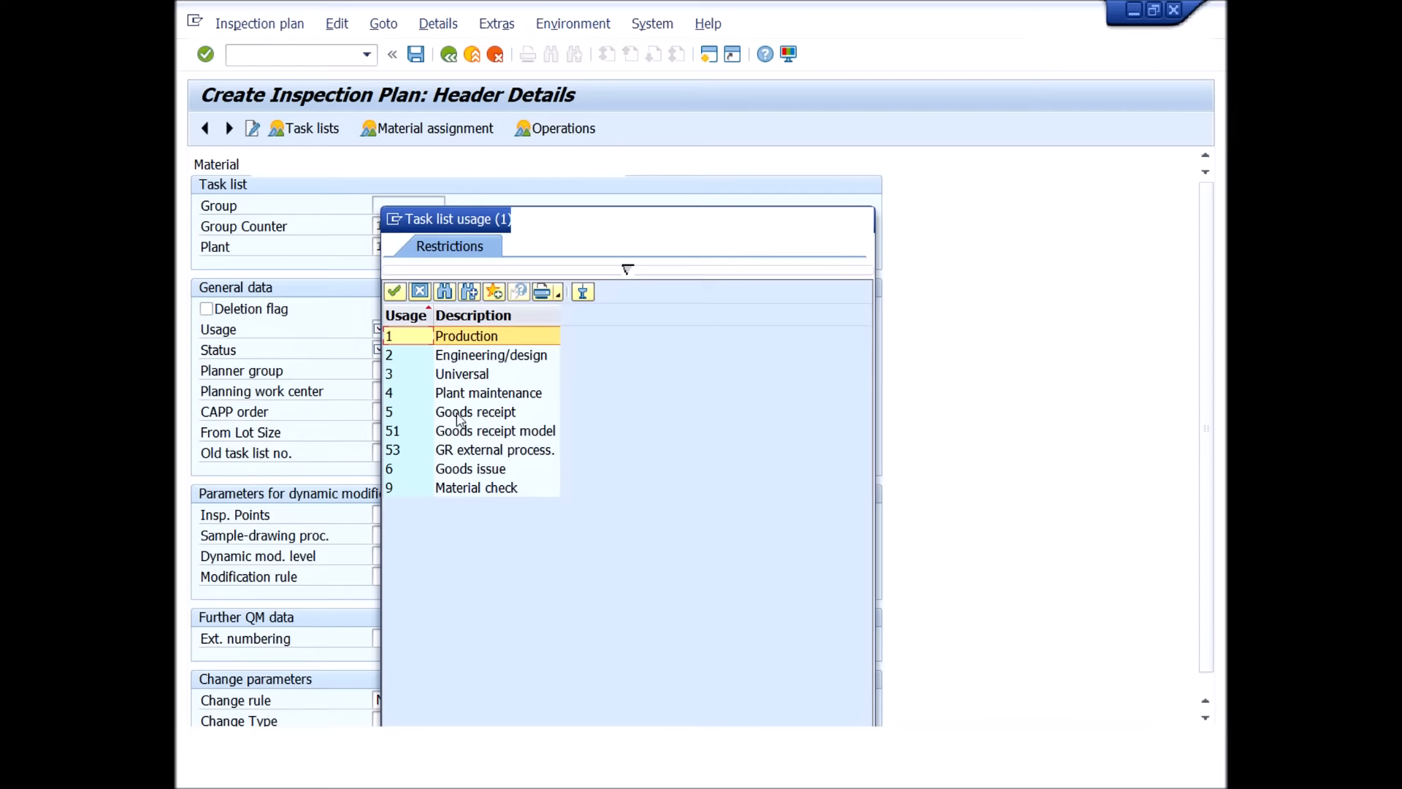
left_click(457, 416)
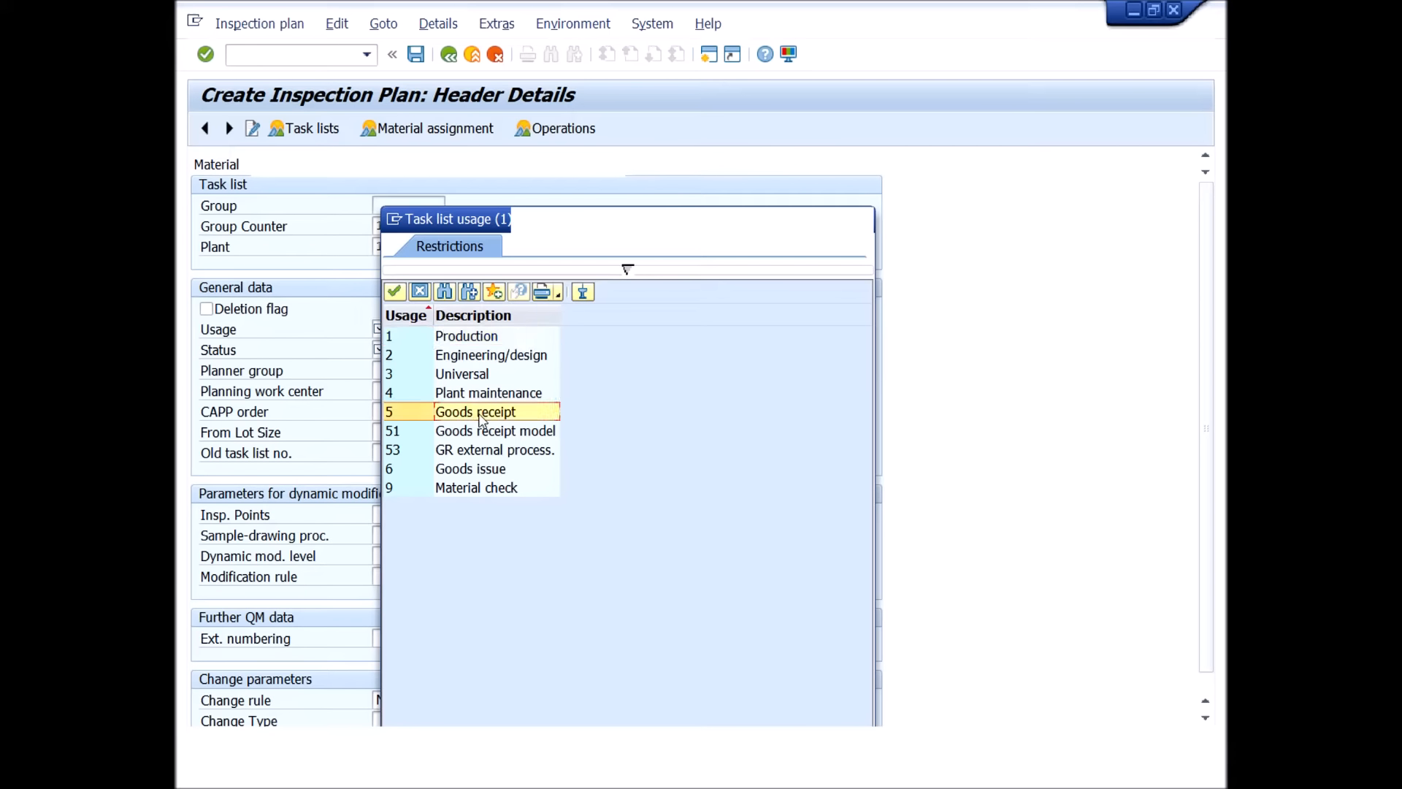
double_click(463, 416)
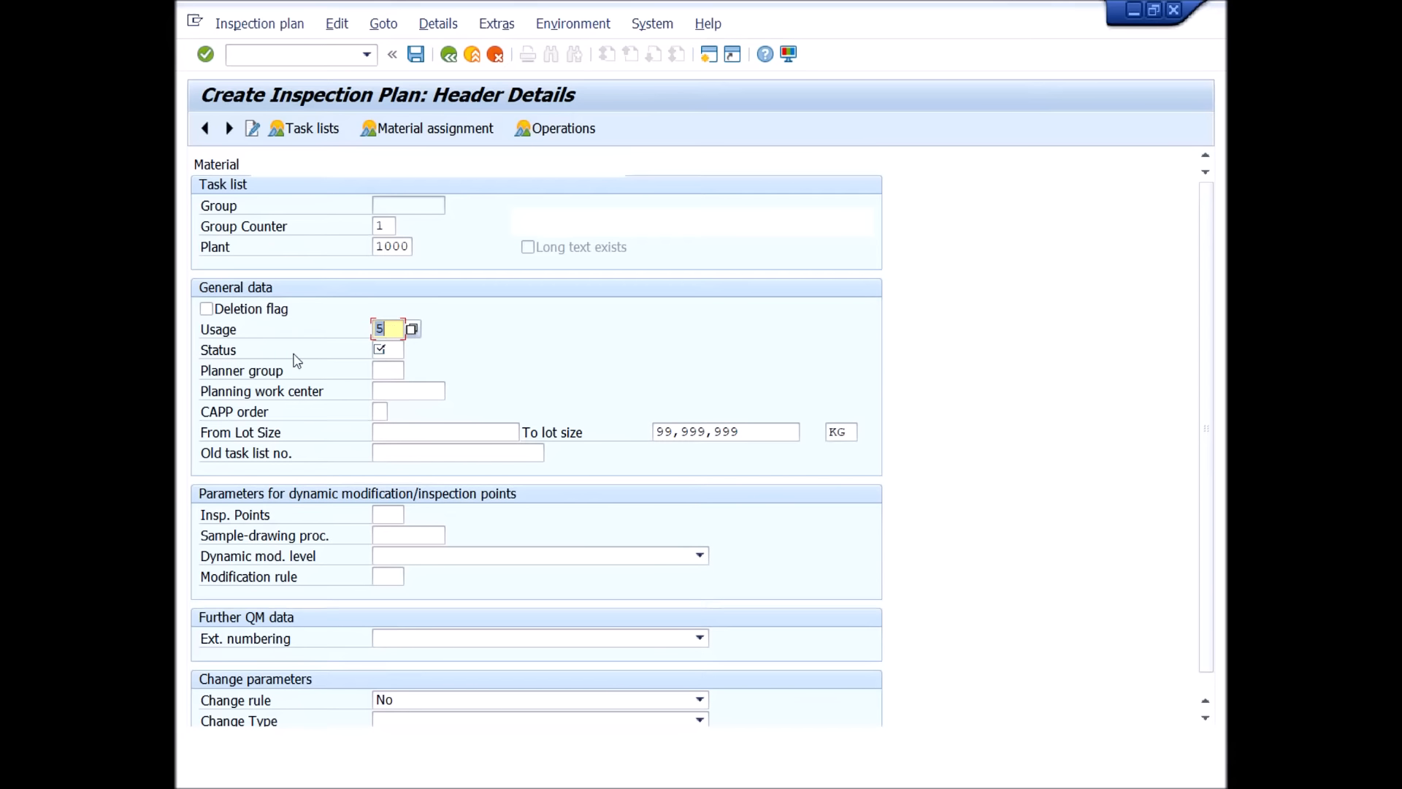
Set the inspection plan's status to 4, Released (general), from the list of possible statuses.
left_click(389, 349)
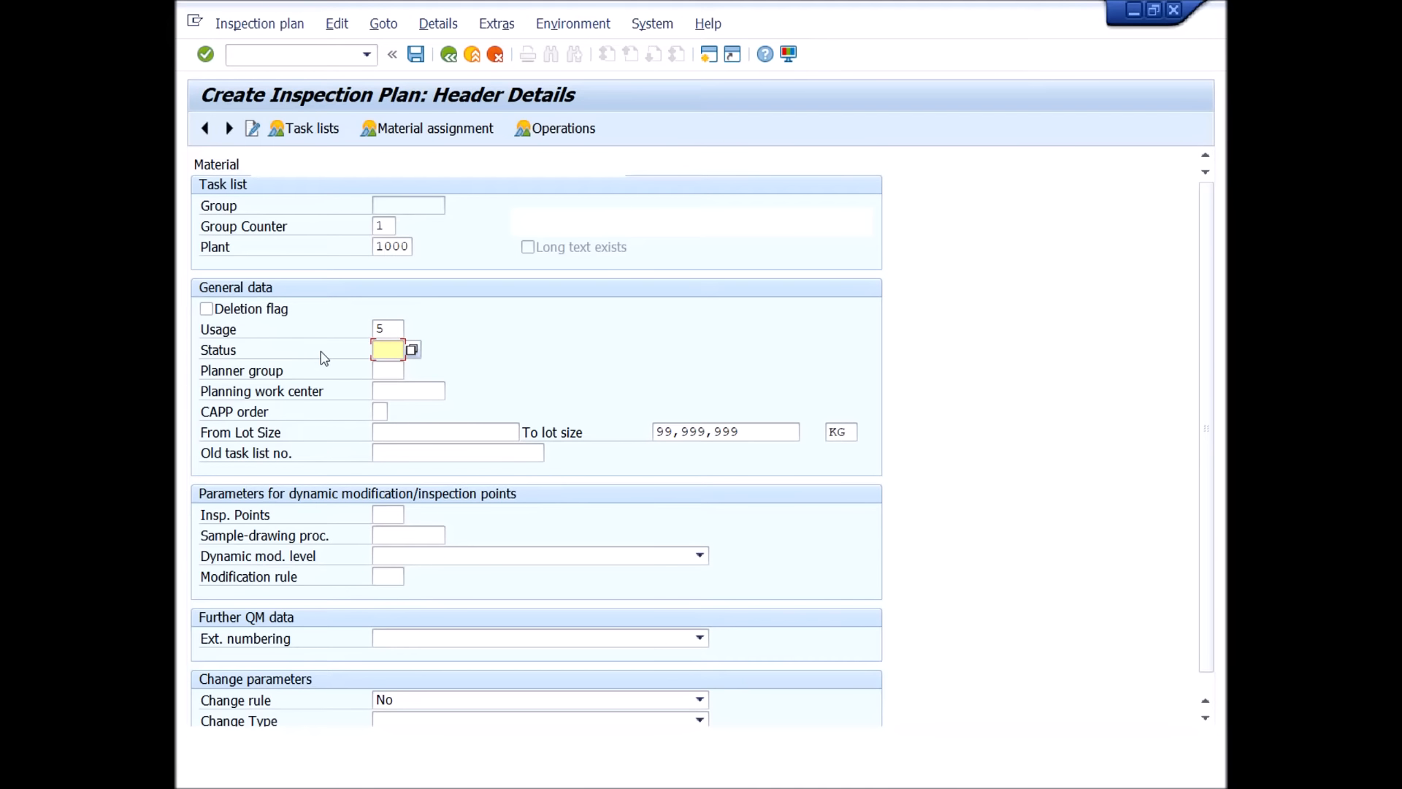
left_click(411, 350)
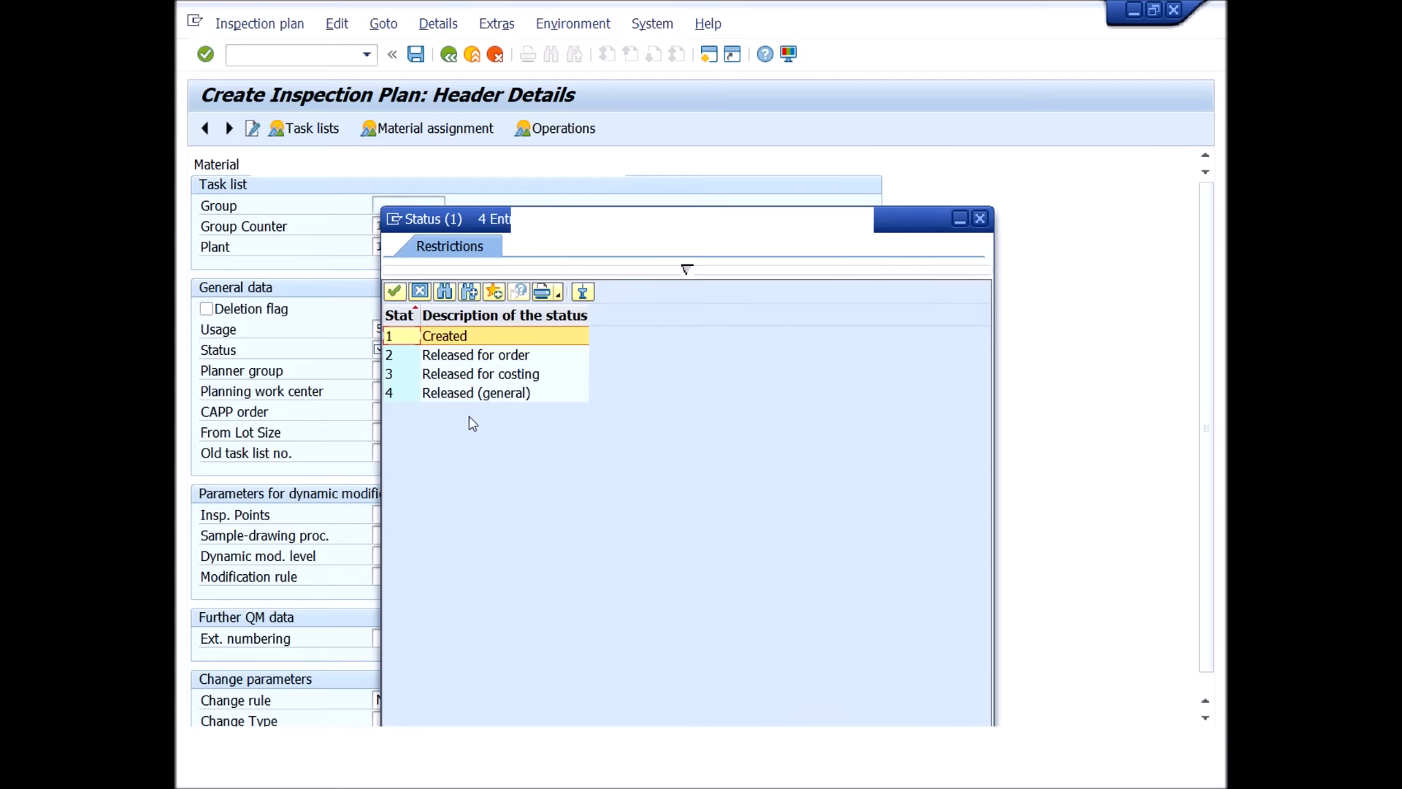
left_click(455, 398)
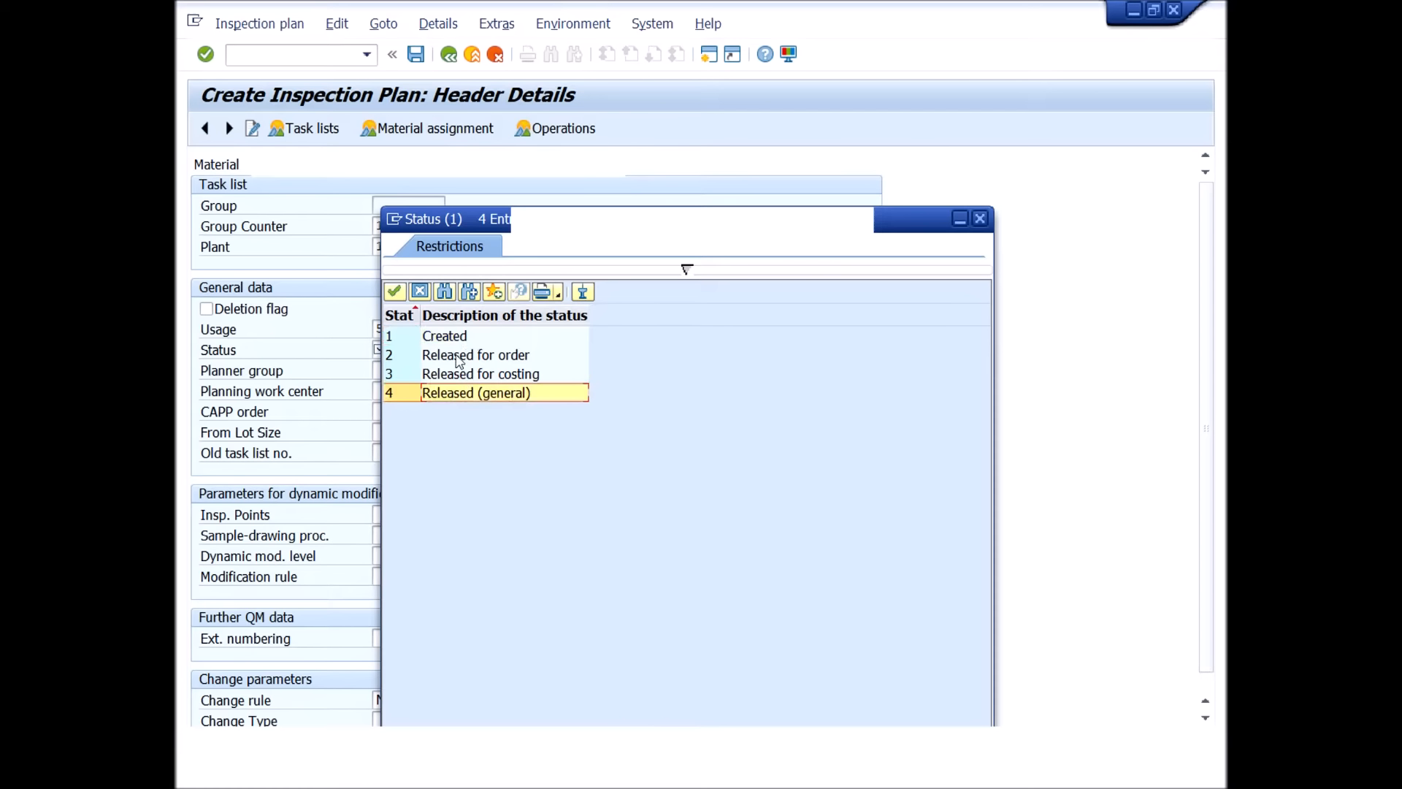
left_click(454, 340)
left_click(463, 358)
left_click(463, 376)
left_click(463, 397)
double_click(451, 395)
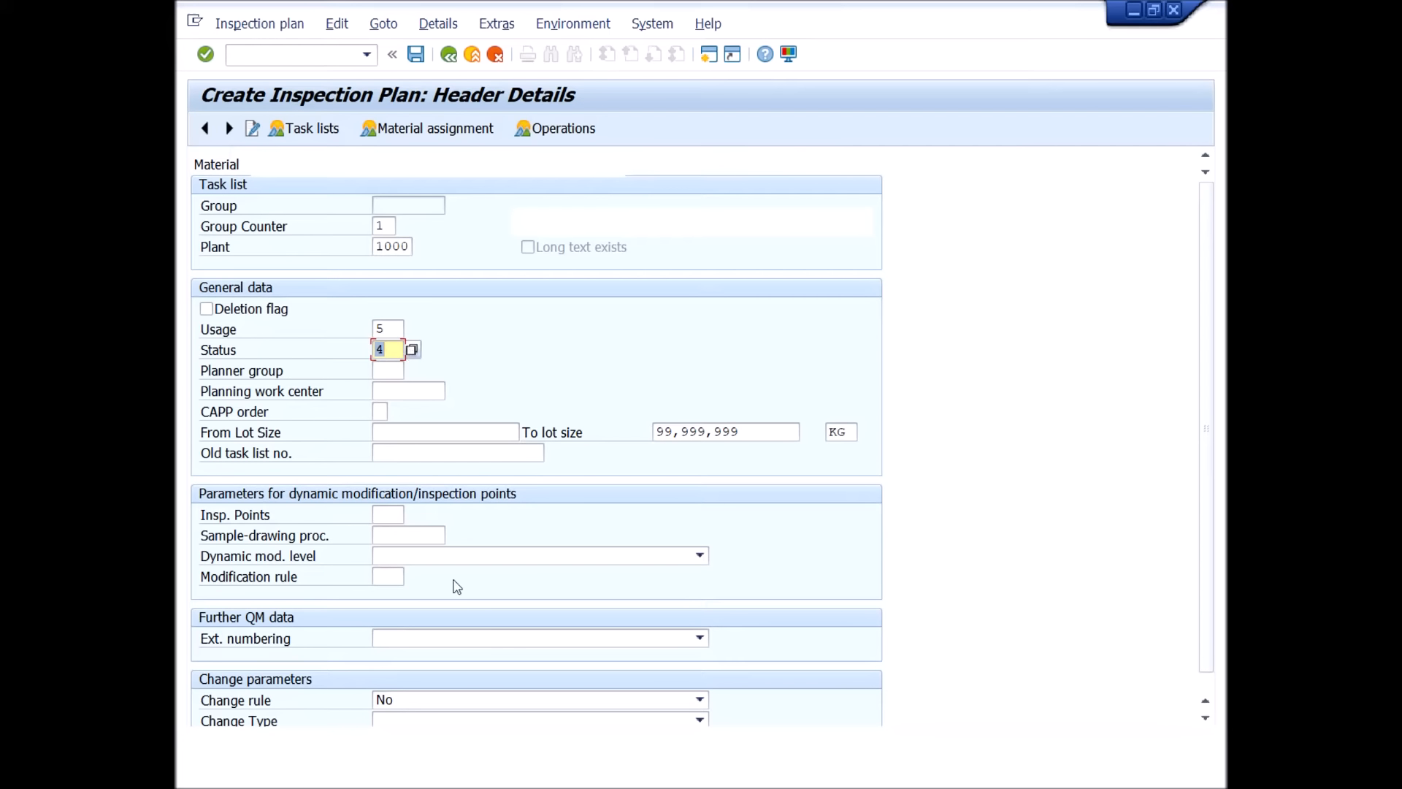
Try the entry "Document # xxxxxxxxx" as the old task list number and clear it again.
left_click(409, 454)
left_click(437, 457)
type("Document # xxxxxxxxx")
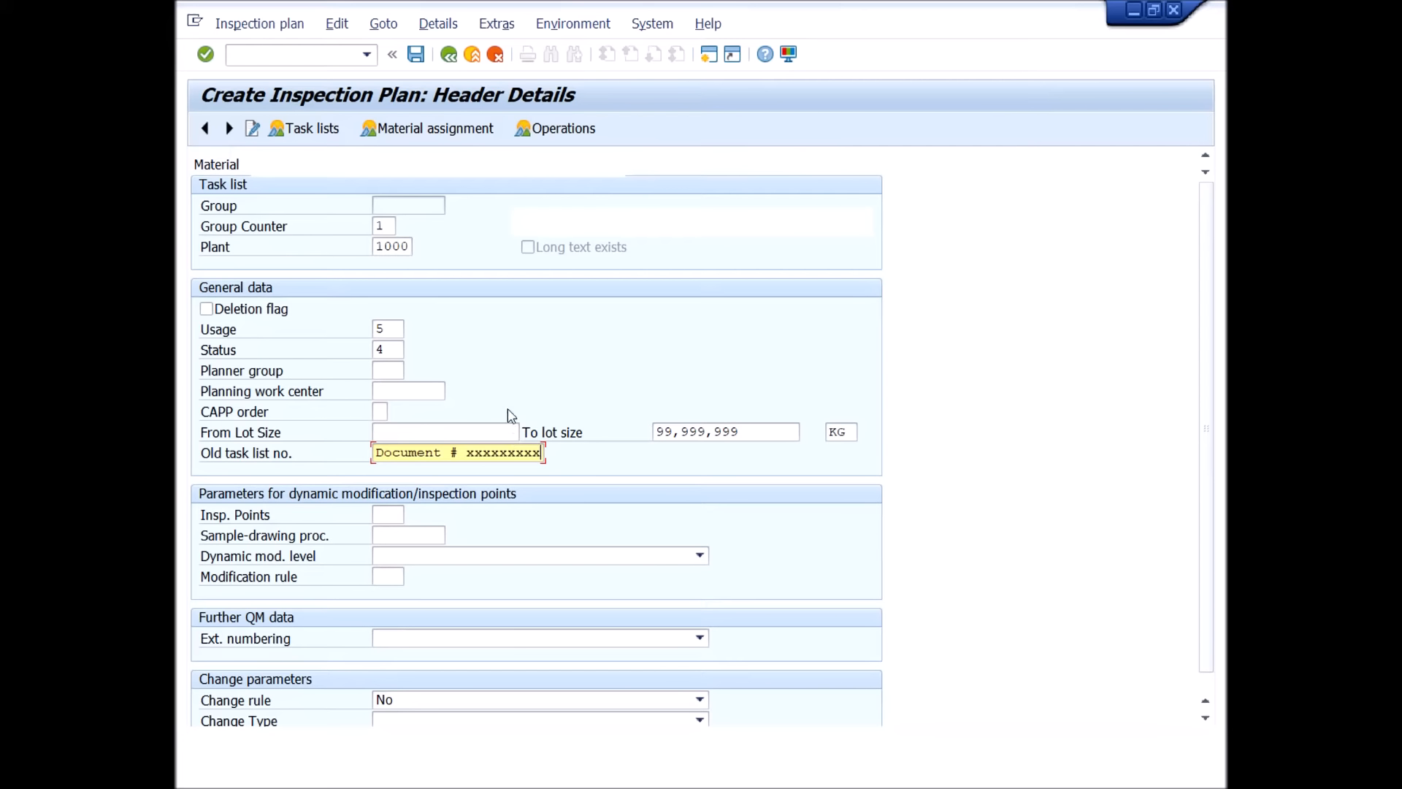
left_click_drag(380, 449, 650, 461)
key("Delete")
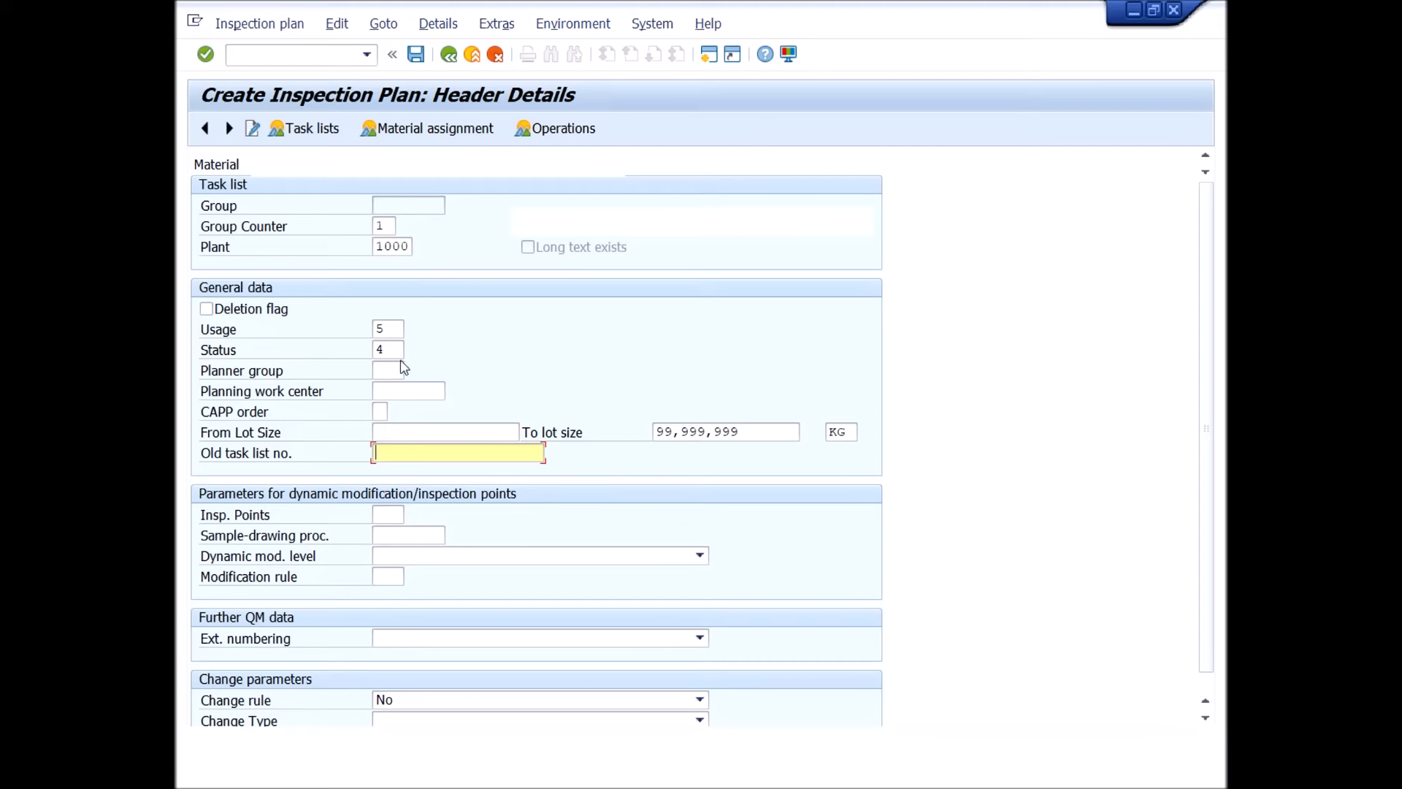
Validate the header data and go to the plan's operation overview.
left_click(205, 56)
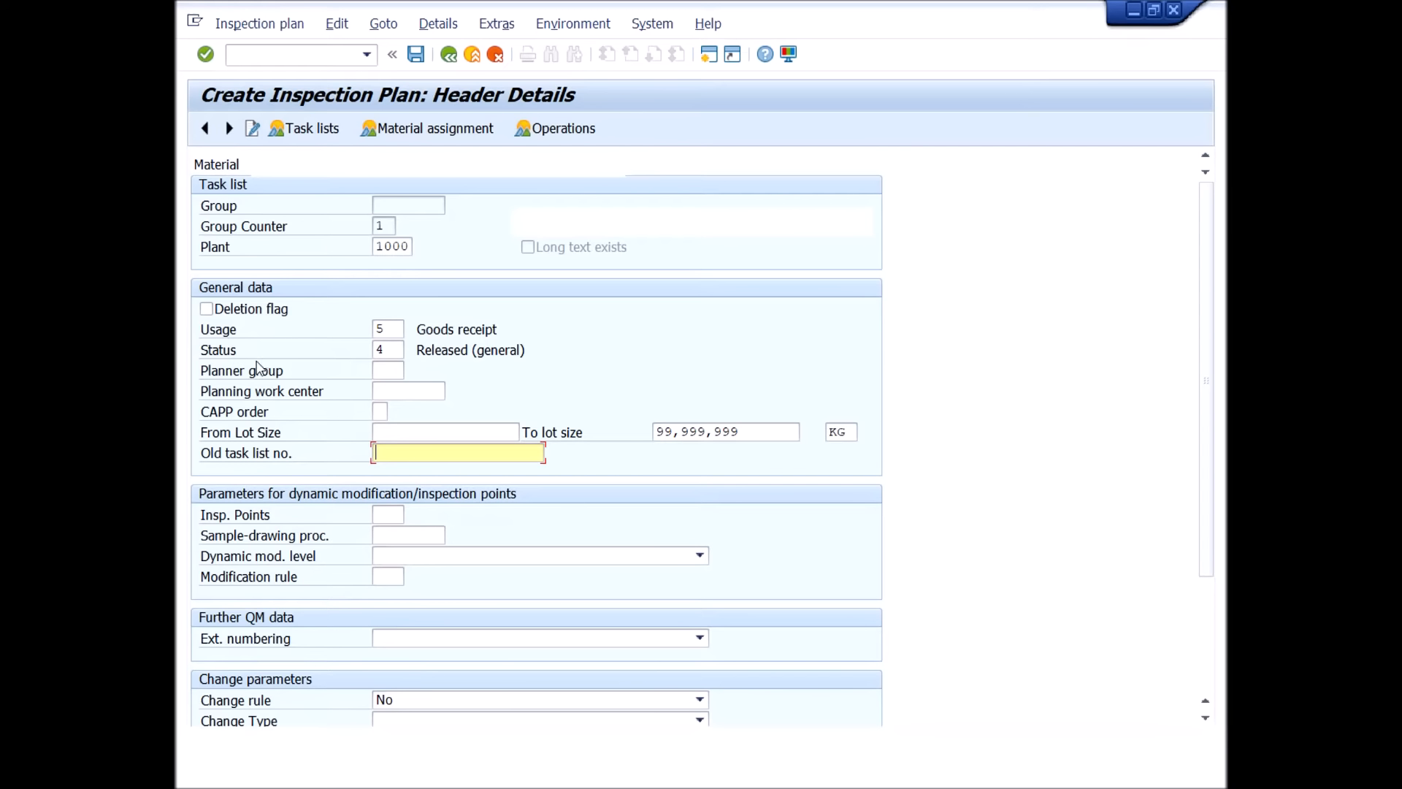
left_click(557, 129)
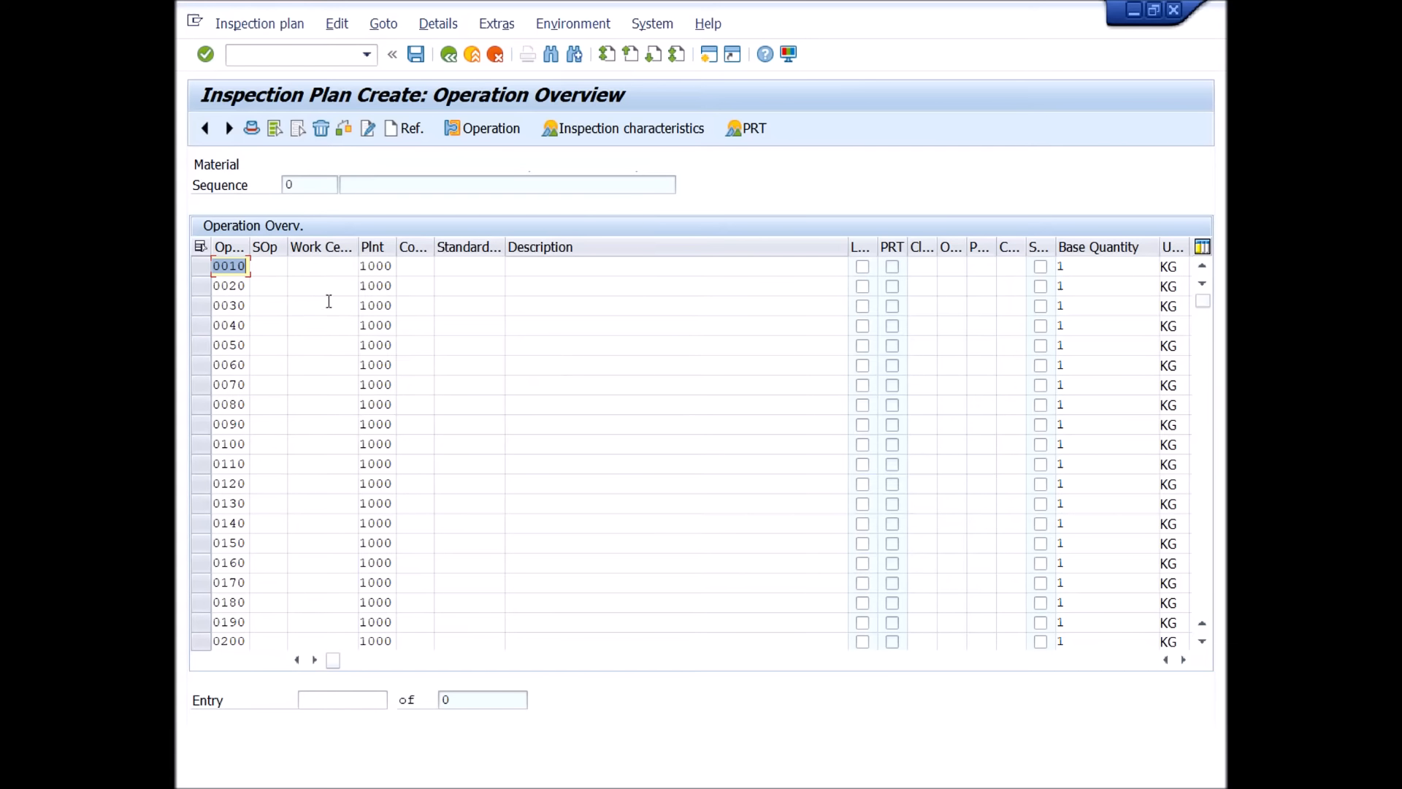
Look up the work centers available in plant 1000 for operation 0010 and close the list without choosing one.
left_click(343, 266)
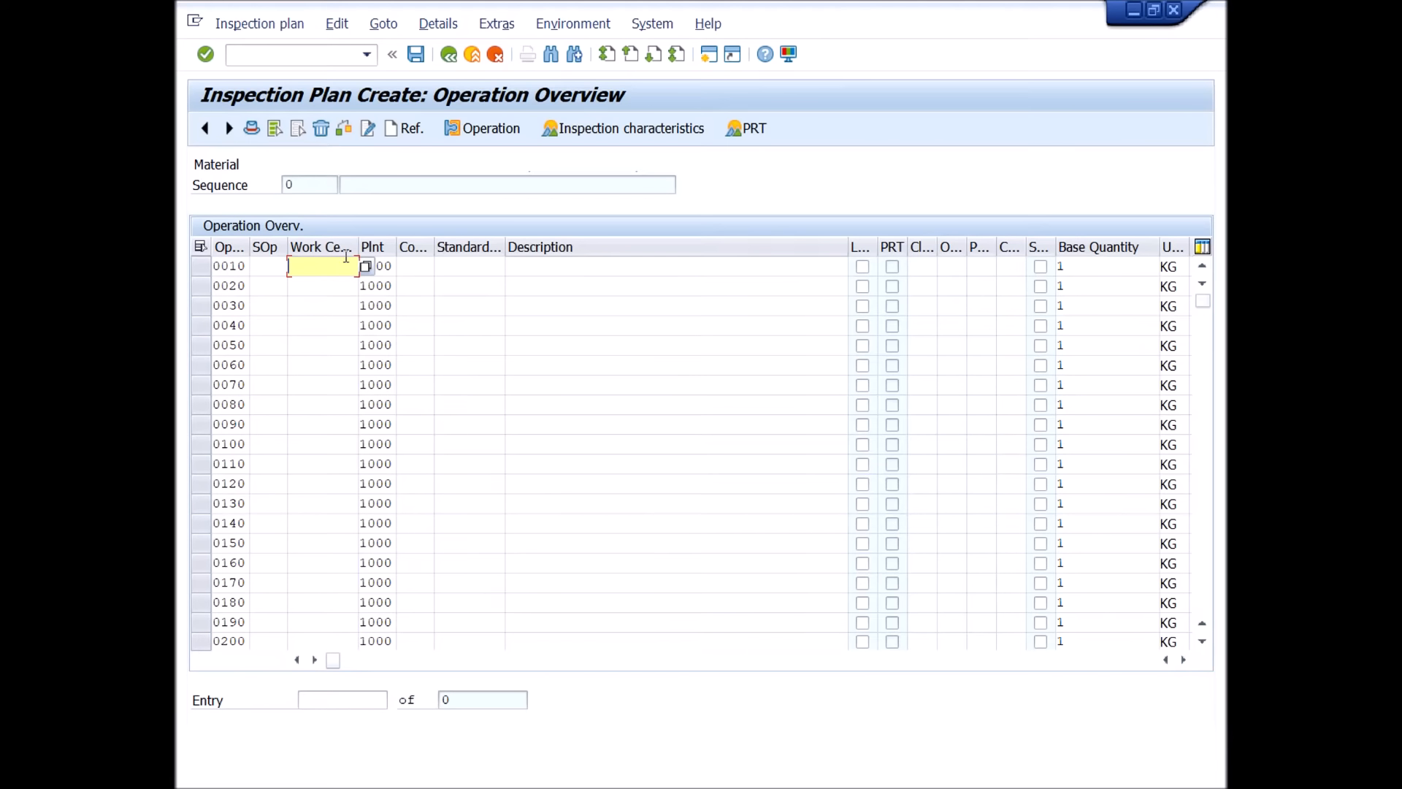
left_click(365, 267)
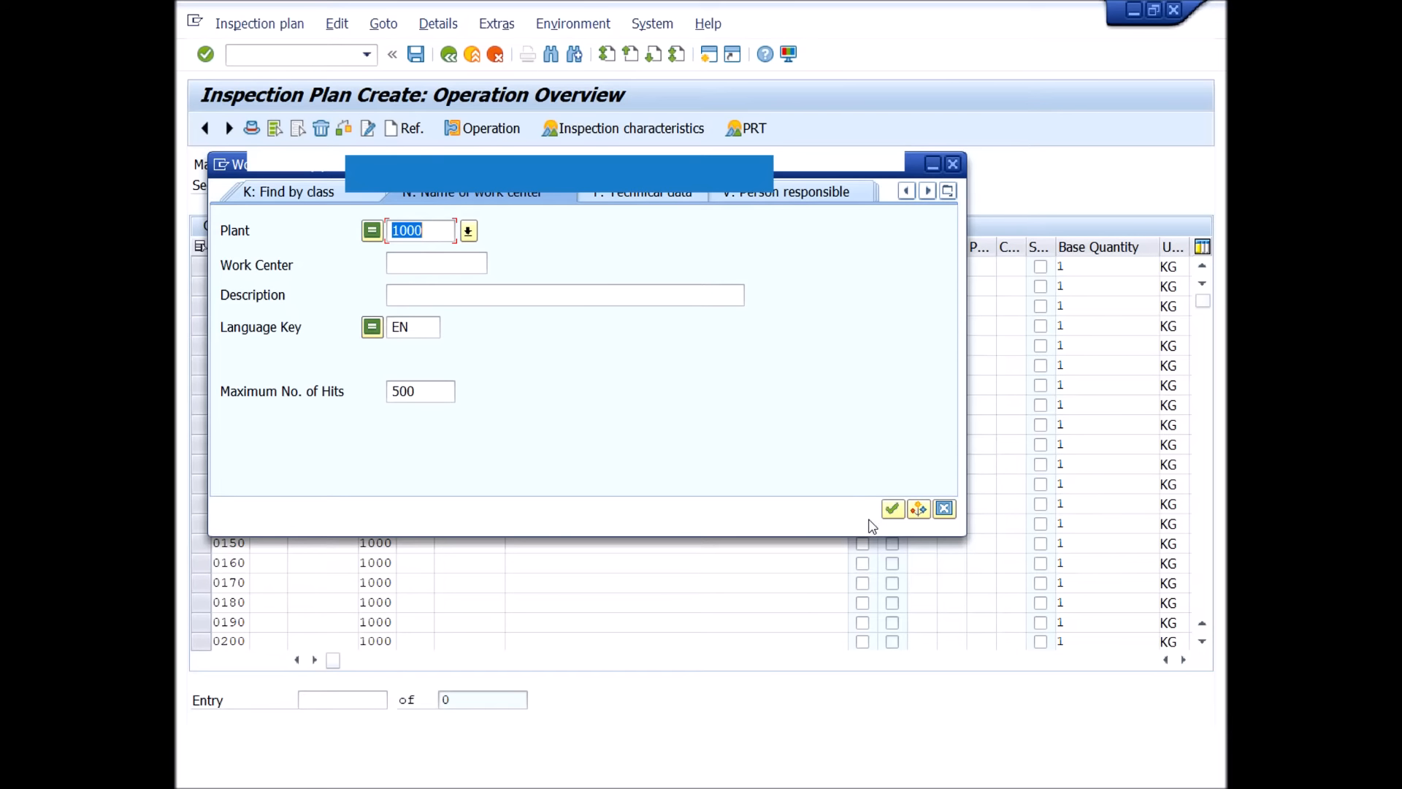
left_click(892, 509)
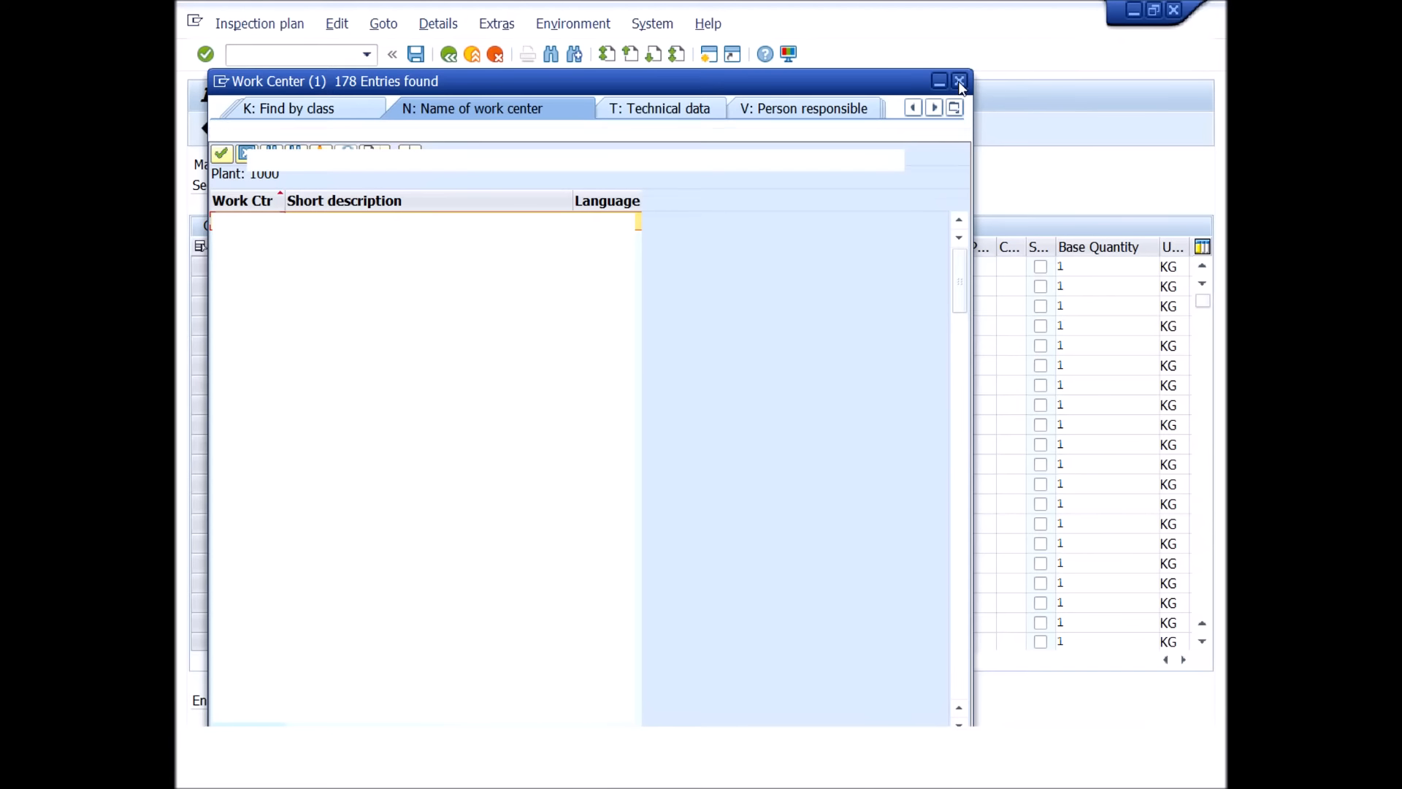
left_click(959, 81)
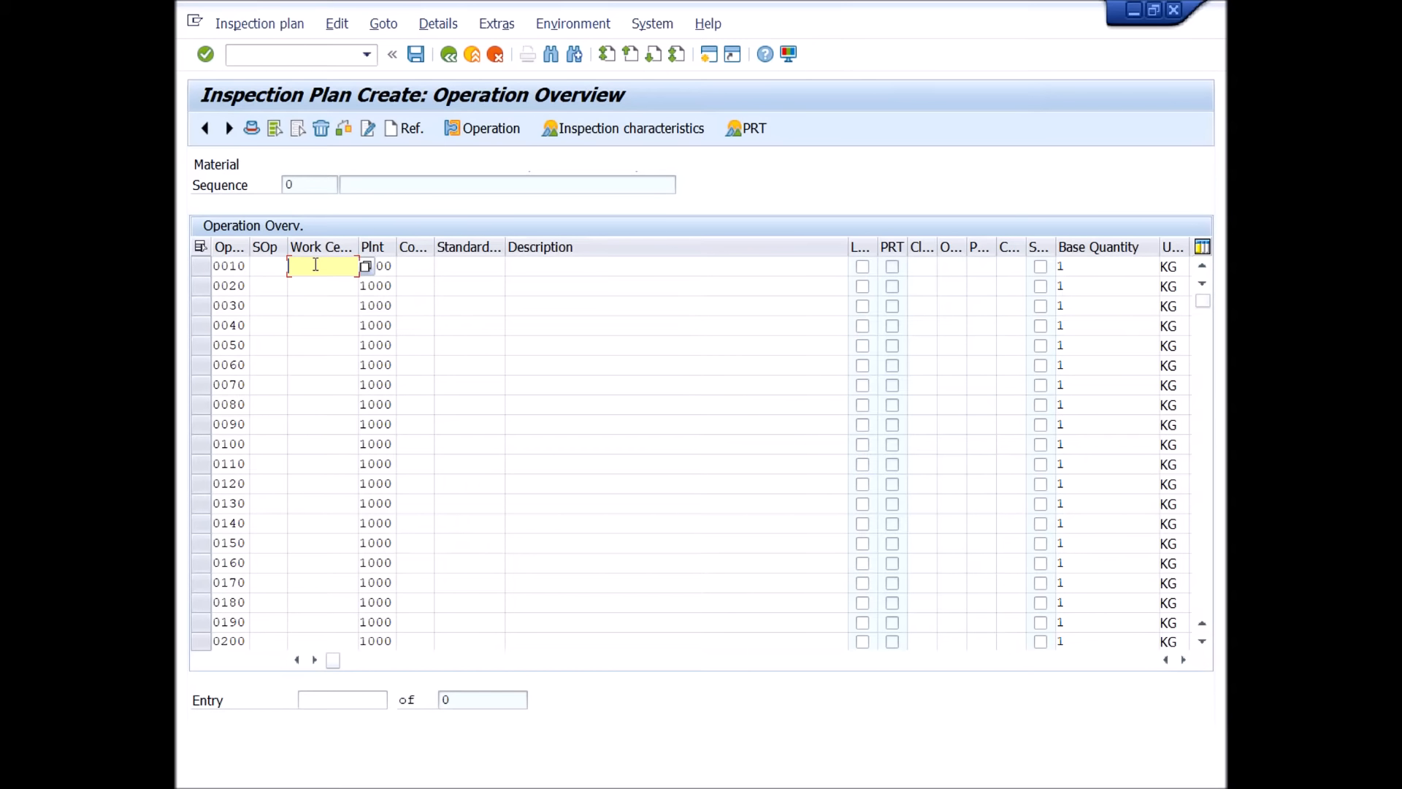
Enter QC-LAB as the work center of operation 0010.
left_click(315, 264)
key("BackSpace")
left_click(330, 263)
left_click(330, 286)
Assign control key QM01, Insp. operation: Characteristics, to operation 0010 from the list of control keys.
left_click(415, 267)
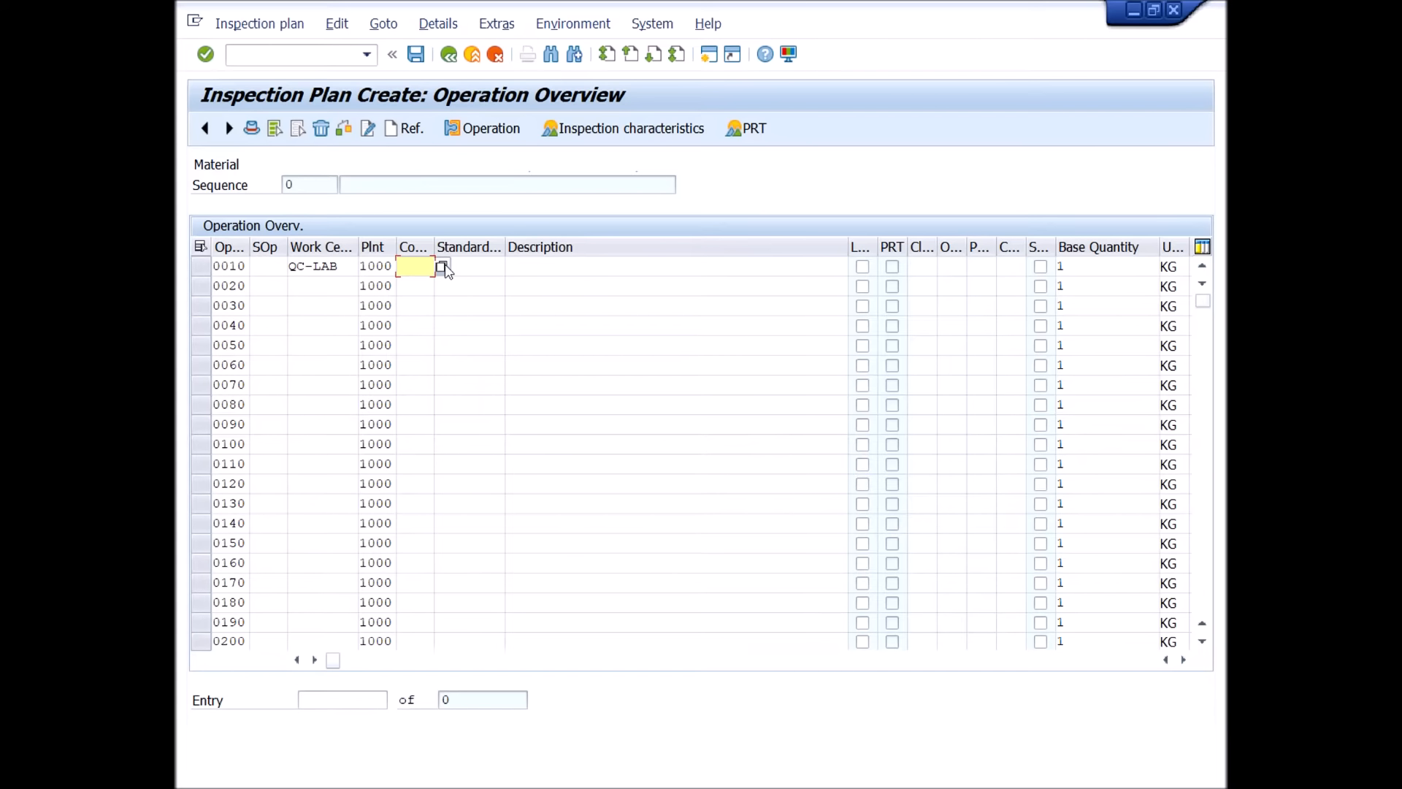
left_click(442, 267)
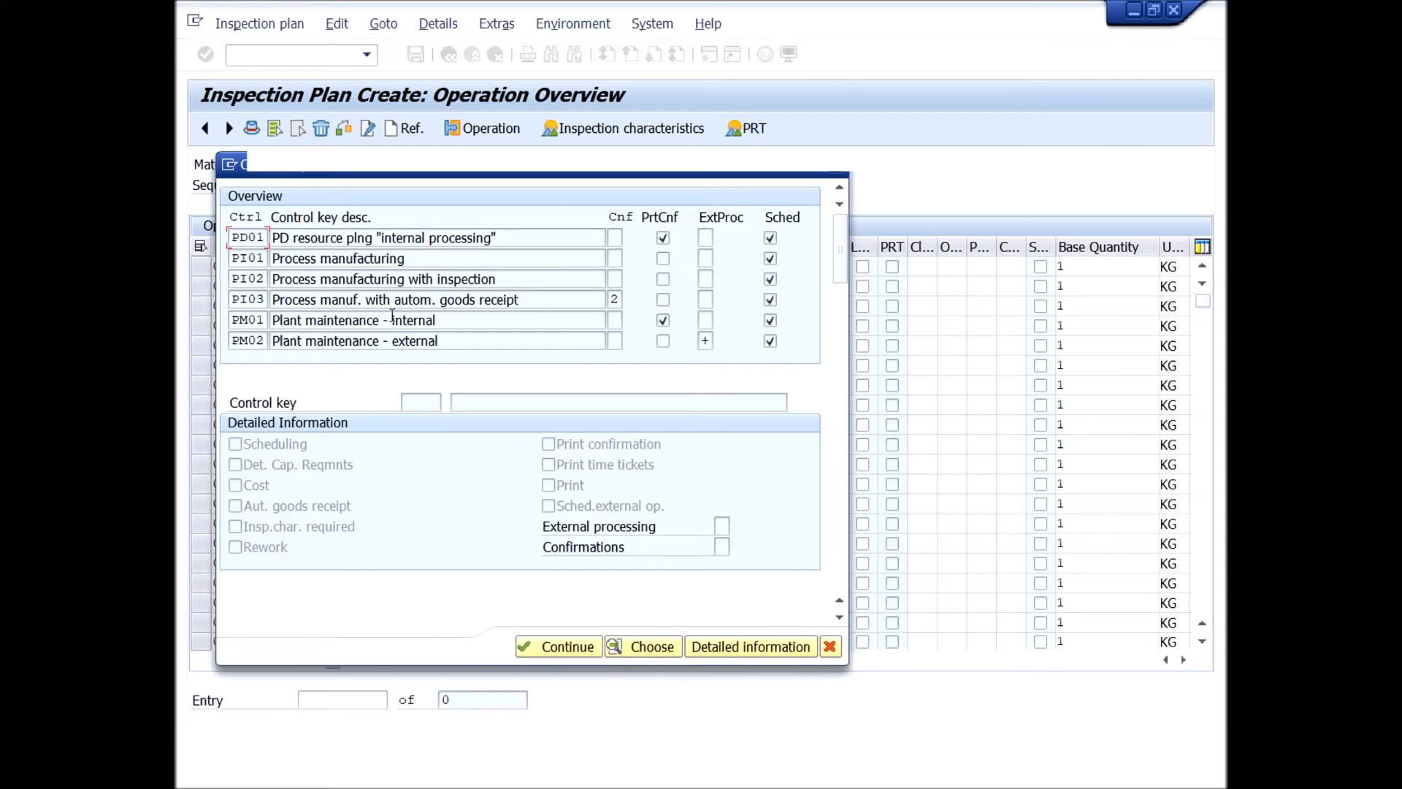
scroll(397, 325, "down", 2)
scroll(396, 325, "down", 5)
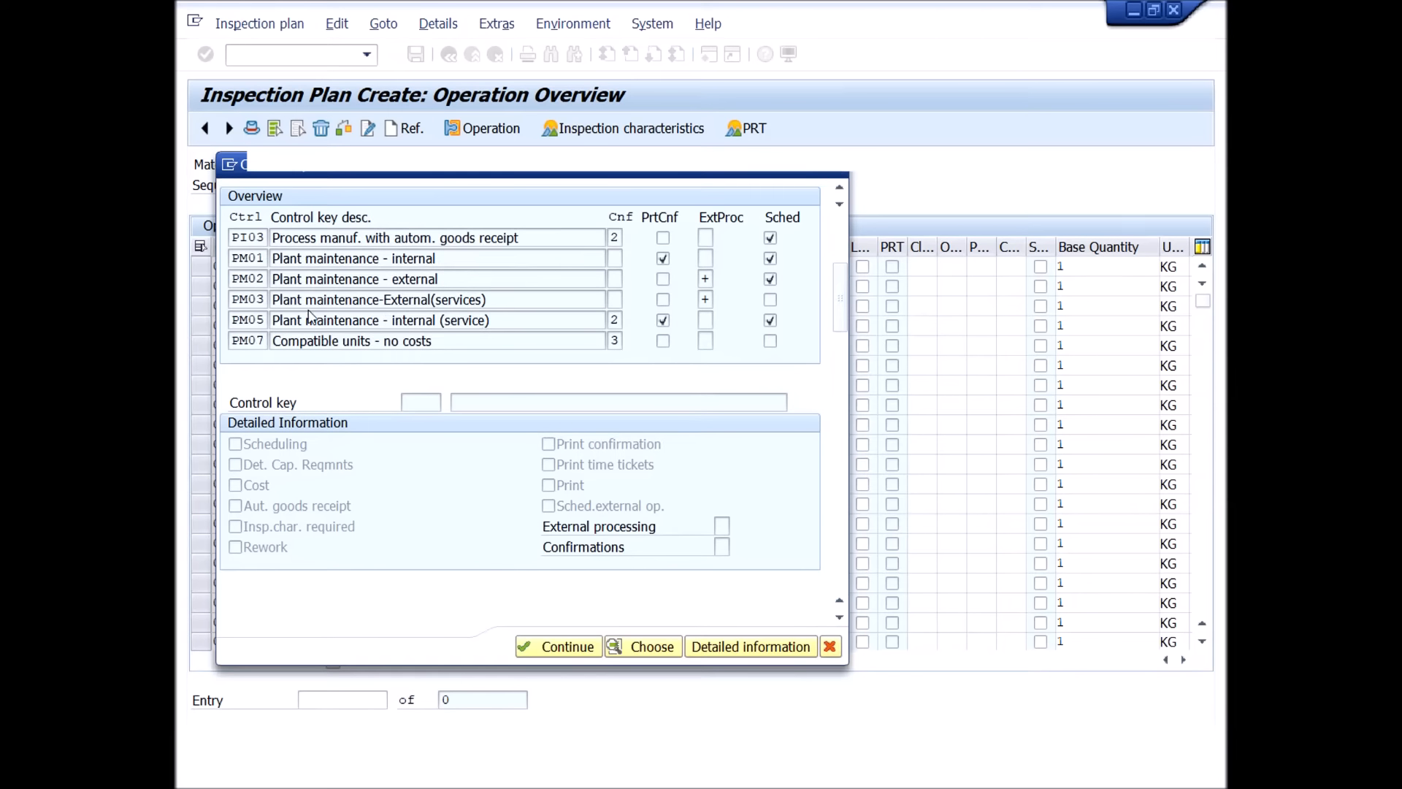
scroll(260, 319, "down", 6)
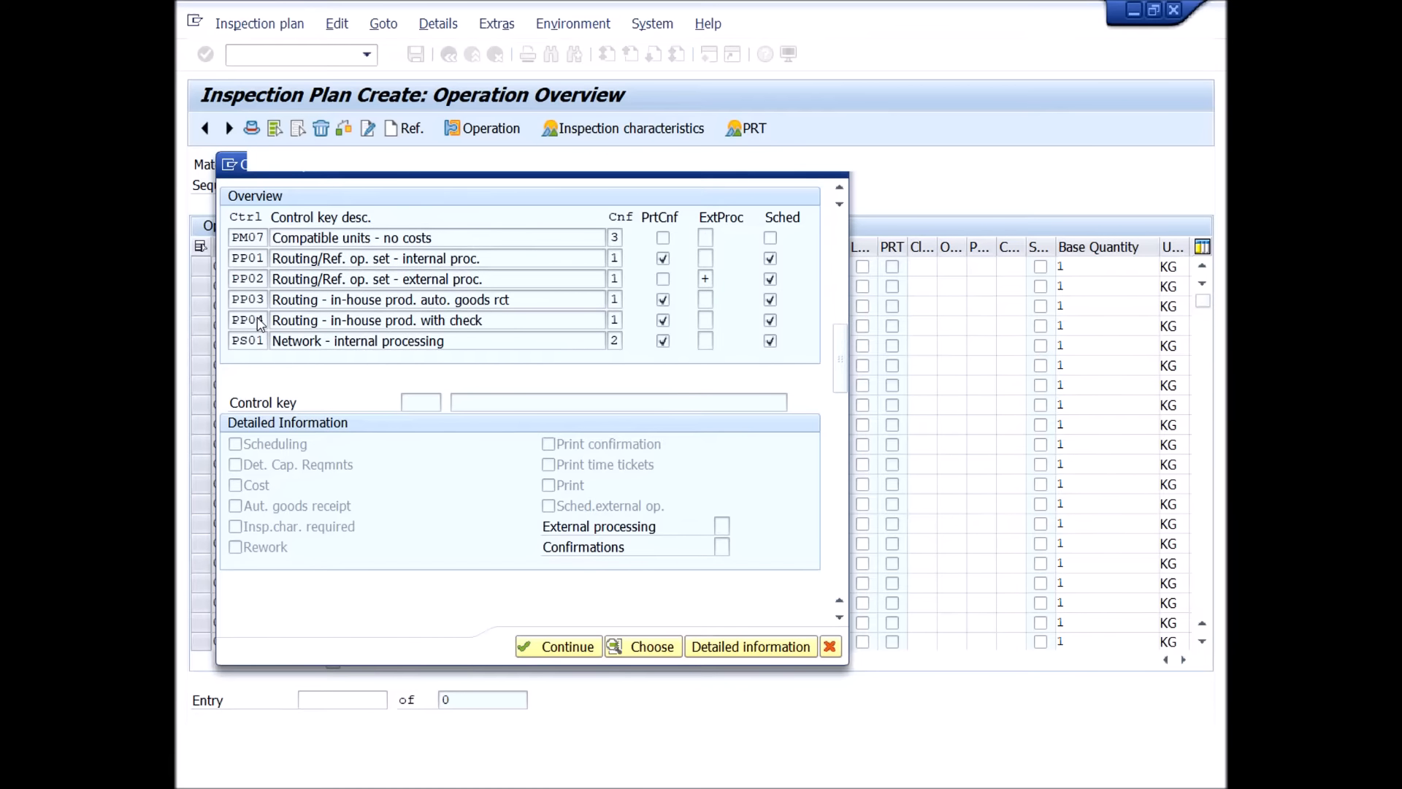
scroll(260, 323, "down", 4)
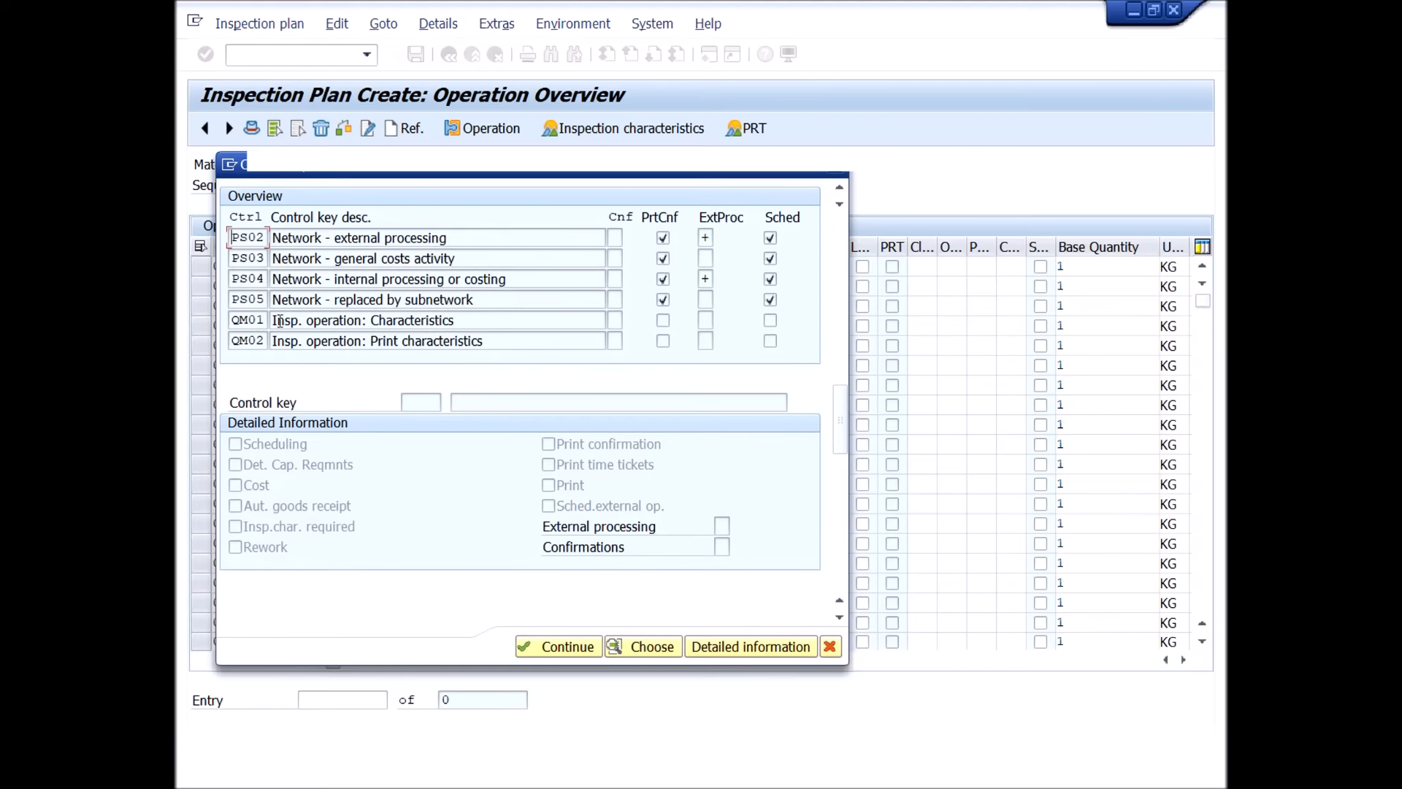
left_click(407, 319)
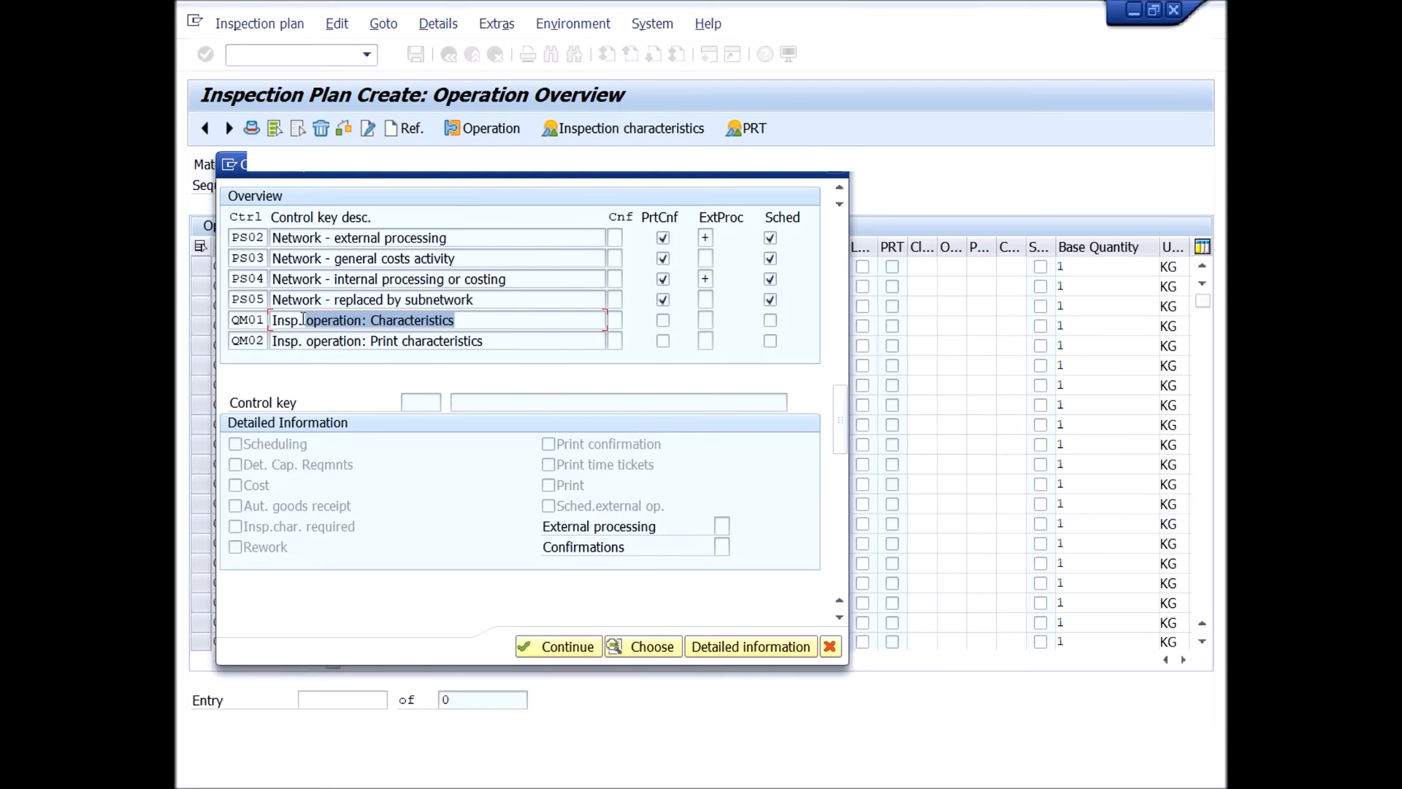
left_click(430, 321)
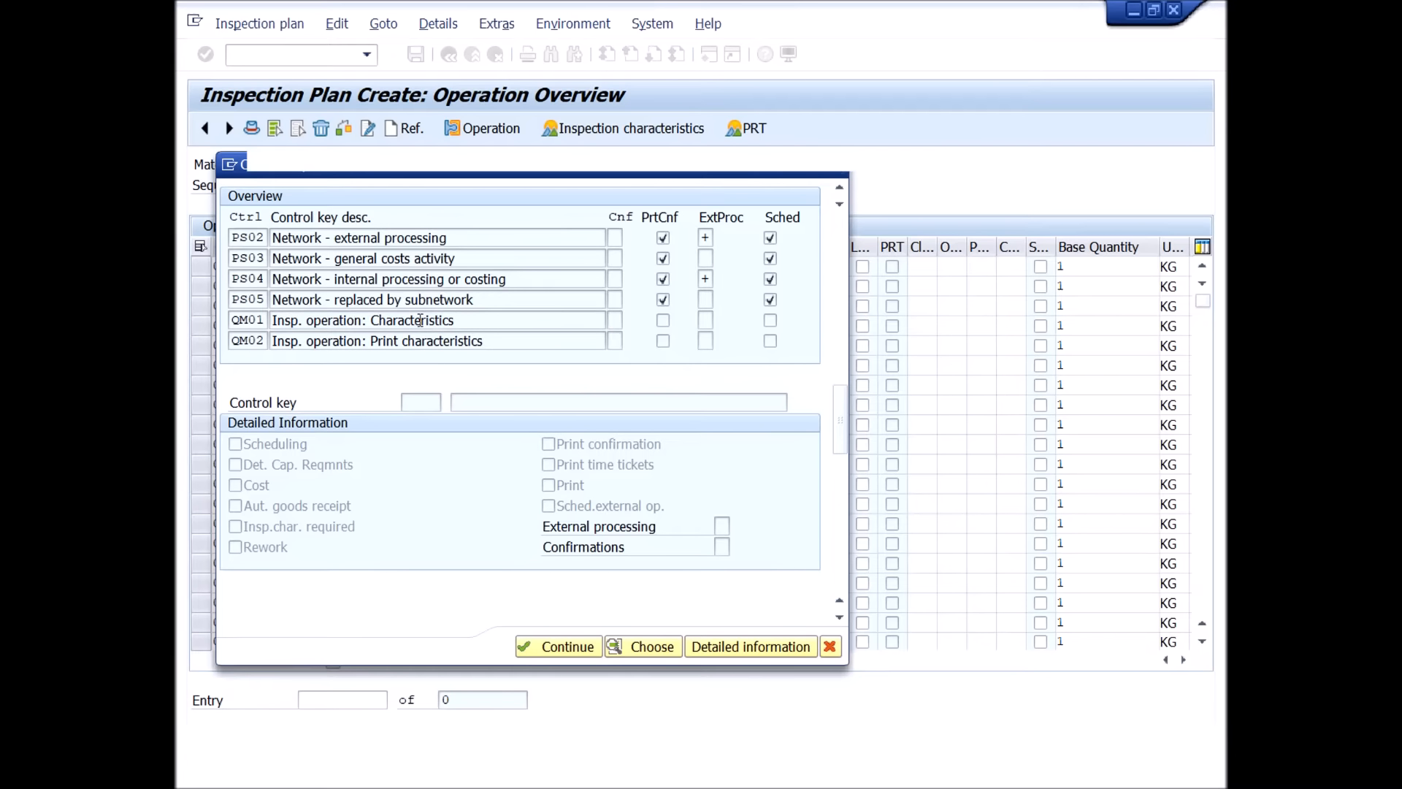
scroll(420, 320, "down", 1)
left_click(254, 305)
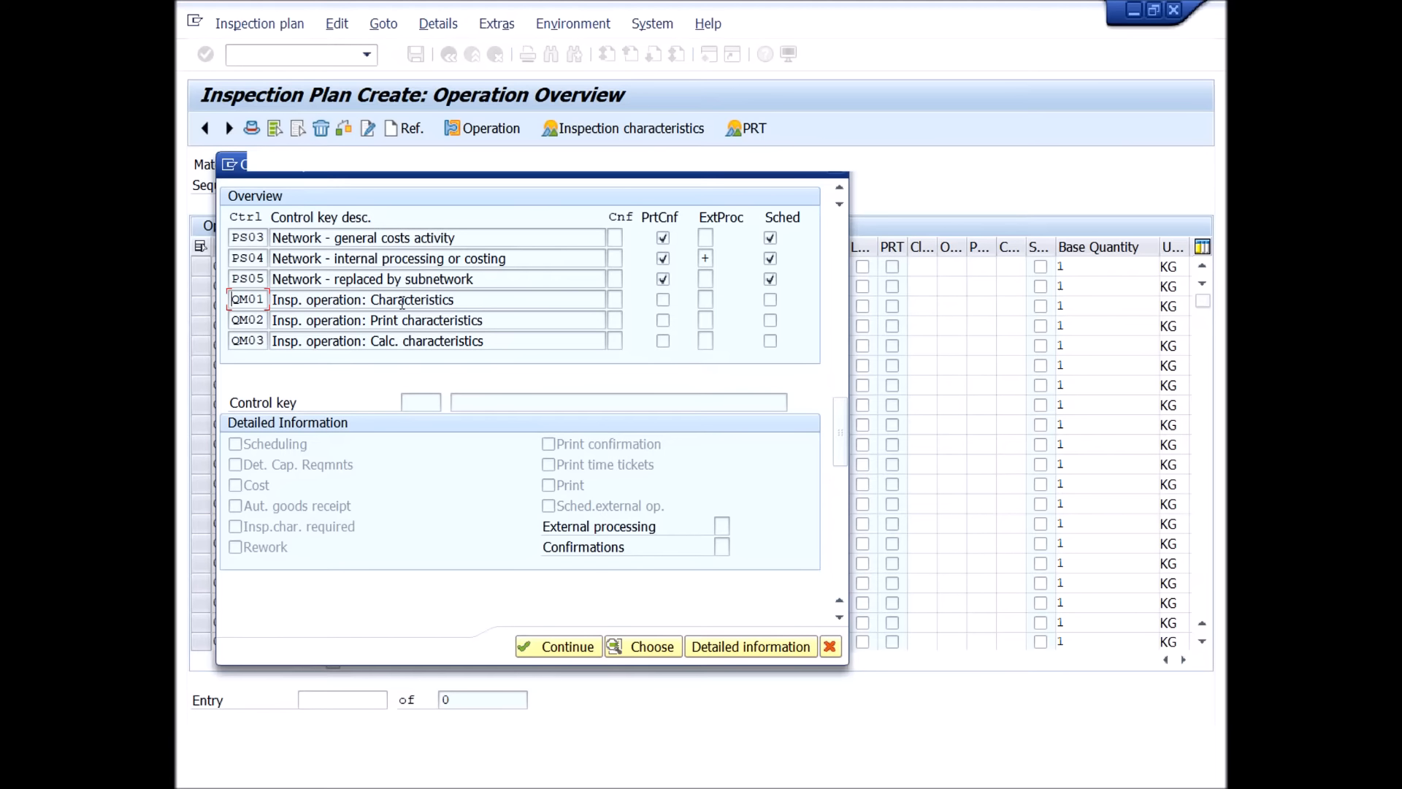
left_click_drag(470, 299, 369, 299)
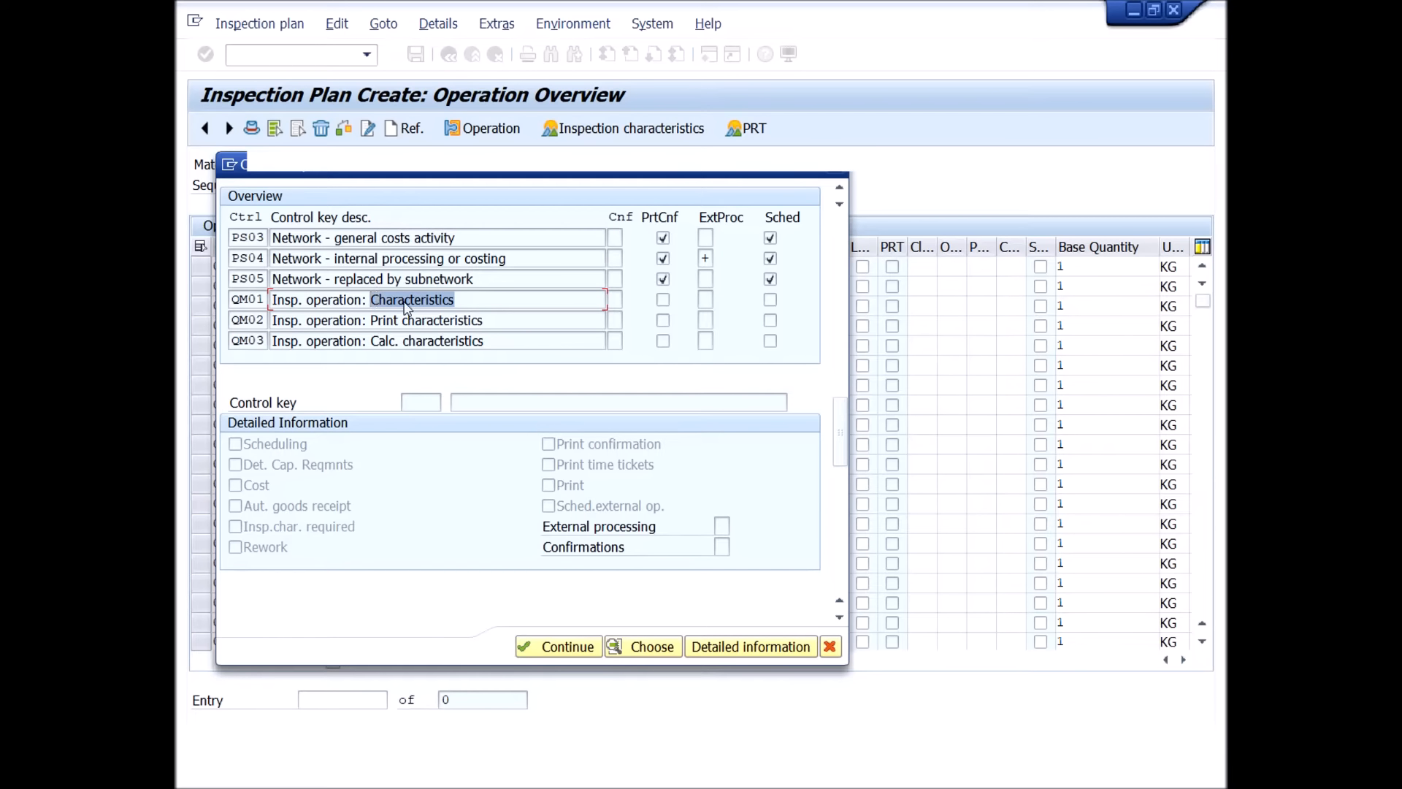
double_click(252, 302)
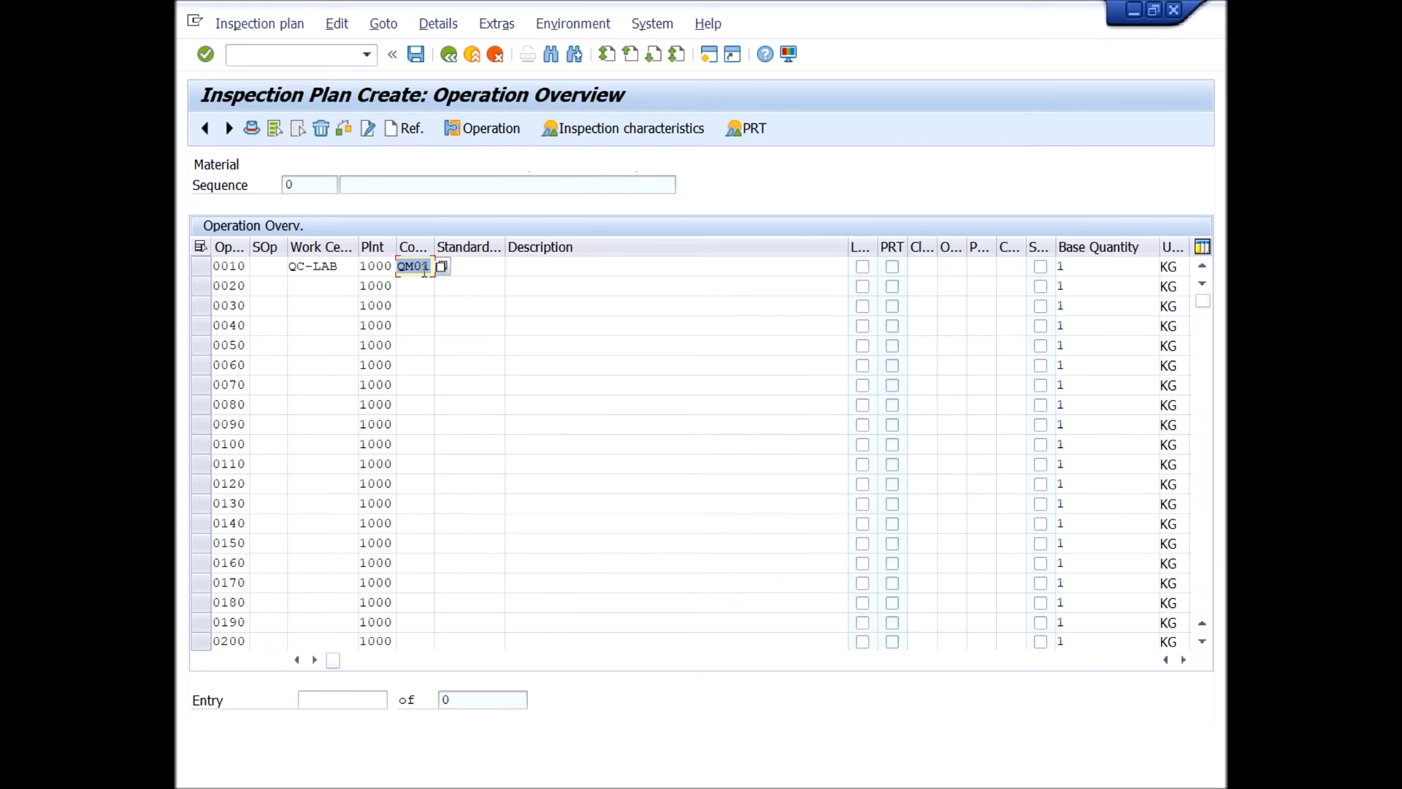
Enter standard text key QC14 for operation 0010 and validate it so its description is filled in.
left_click(482, 267)
key("space")
left_click(461, 286)
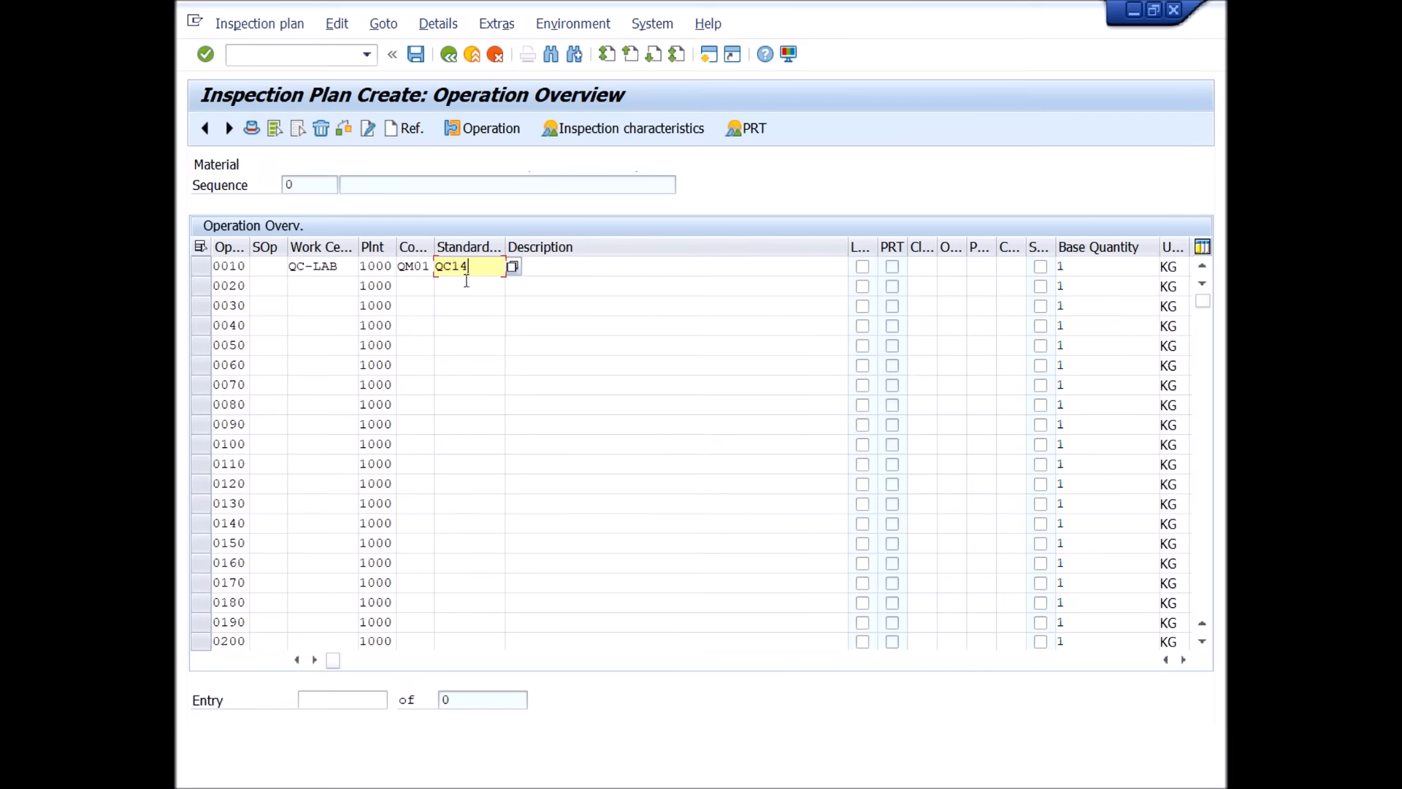
left_click(207, 57)
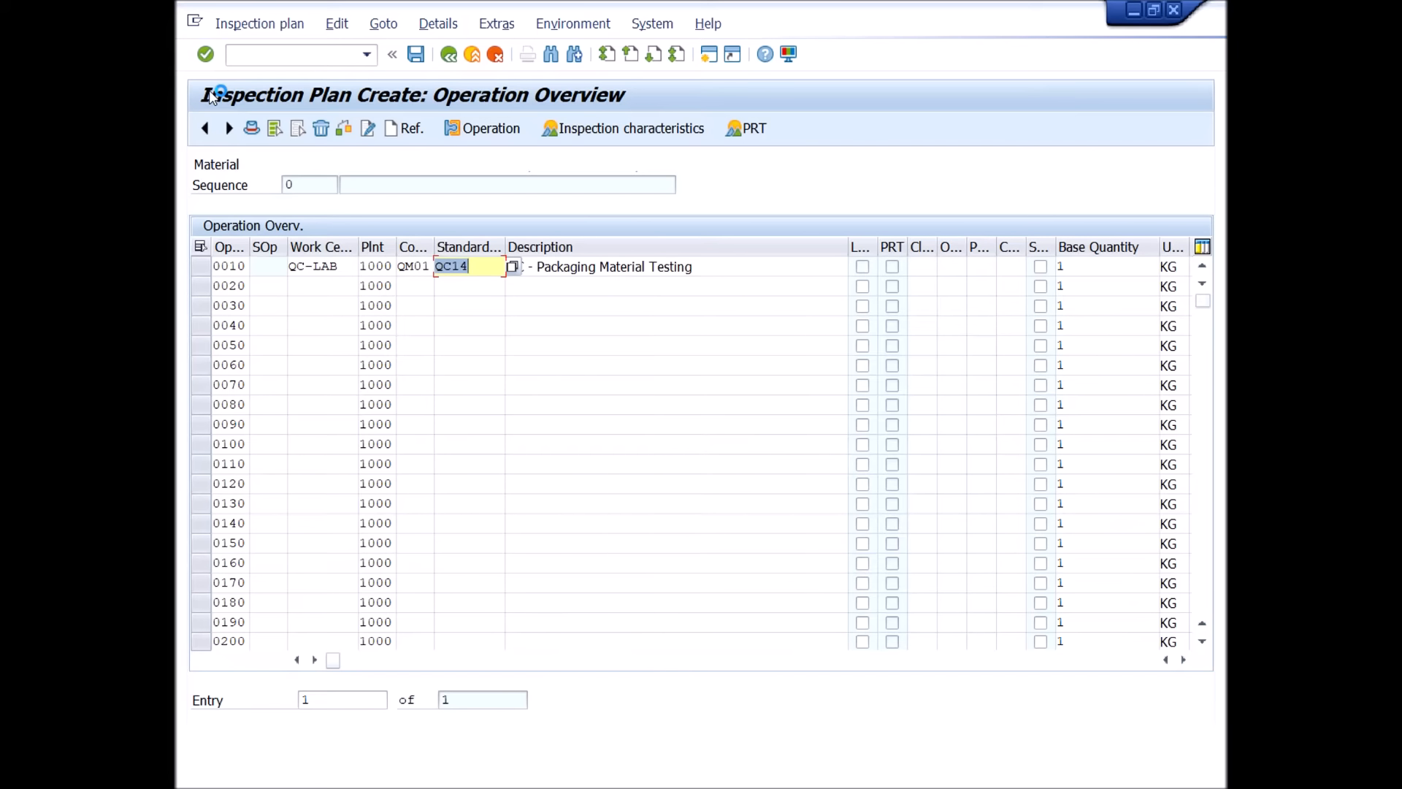
left_click_drag(715, 267, 496, 265)
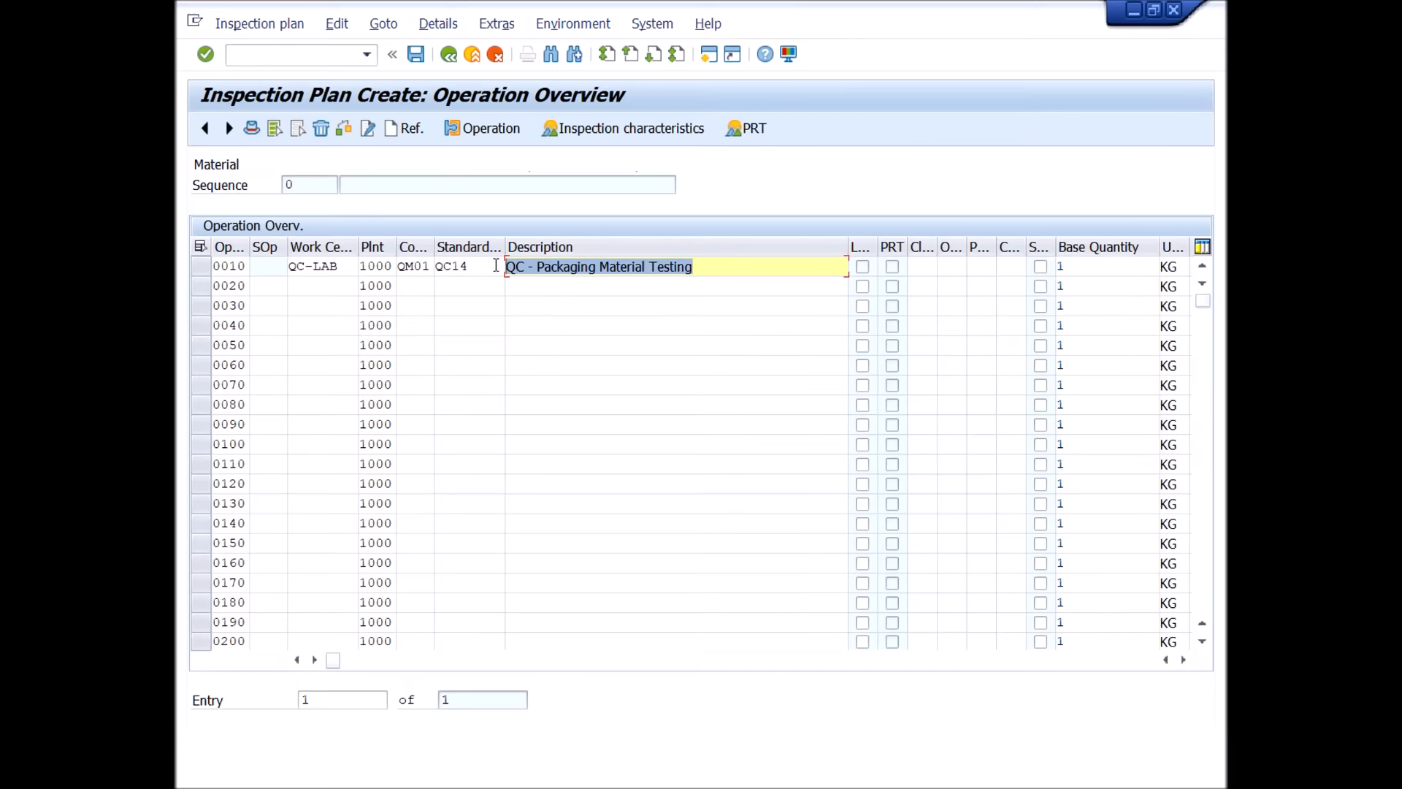
left_click(703, 266)
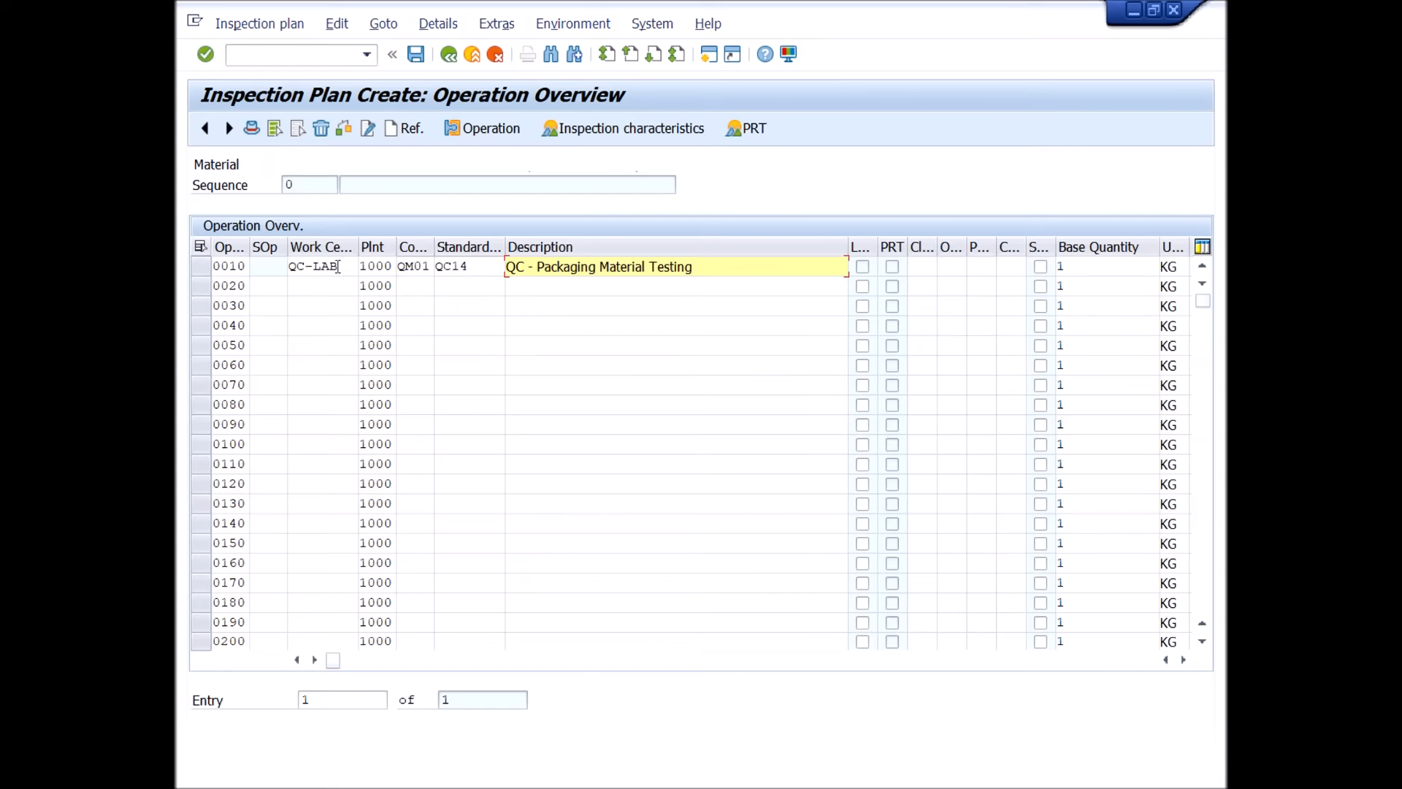
Widen the Work Center and Control key columns to show their full headings, and select the standard text key column.
left_click_drag(358, 248, 383, 248)
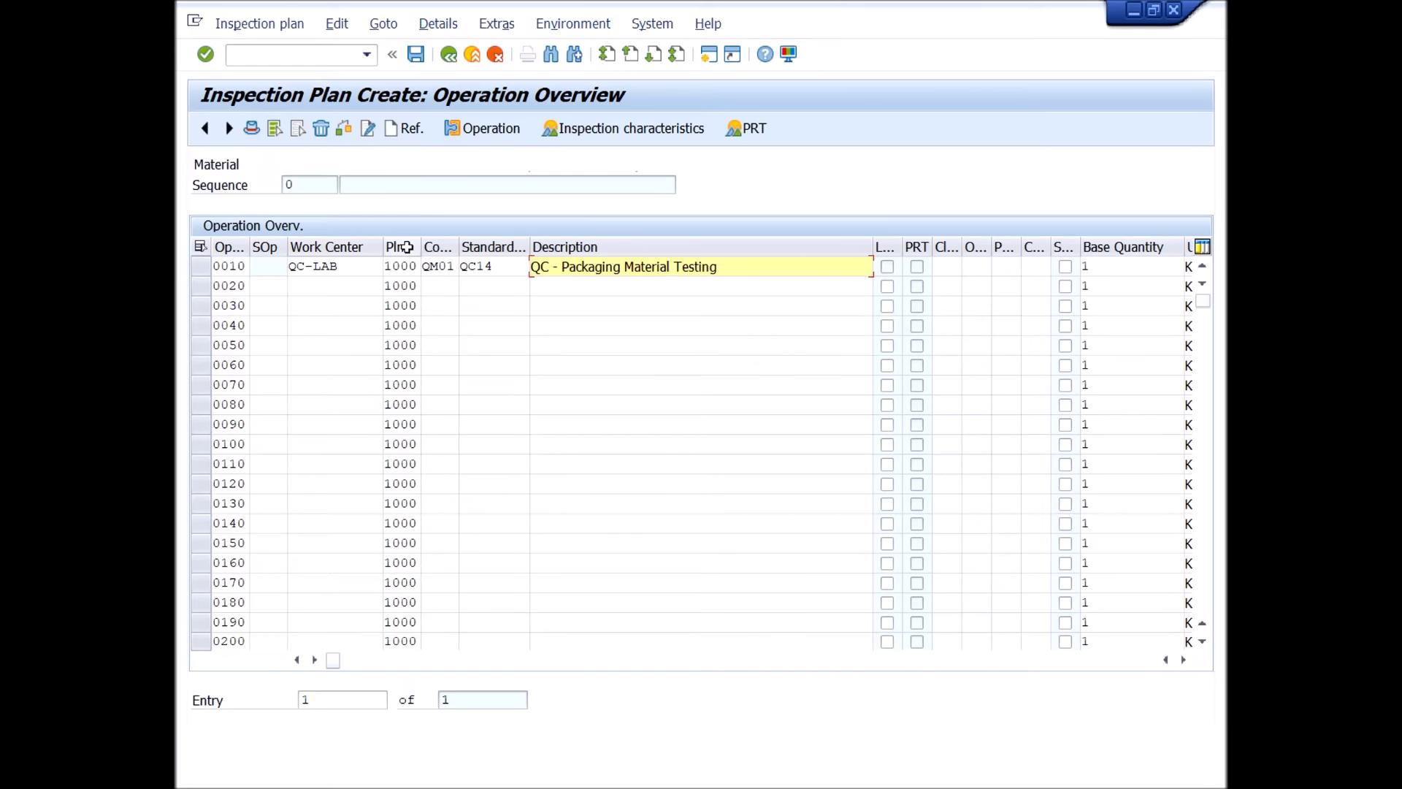
left_click_drag(457, 246, 524, 251)
left_click(467, 267)
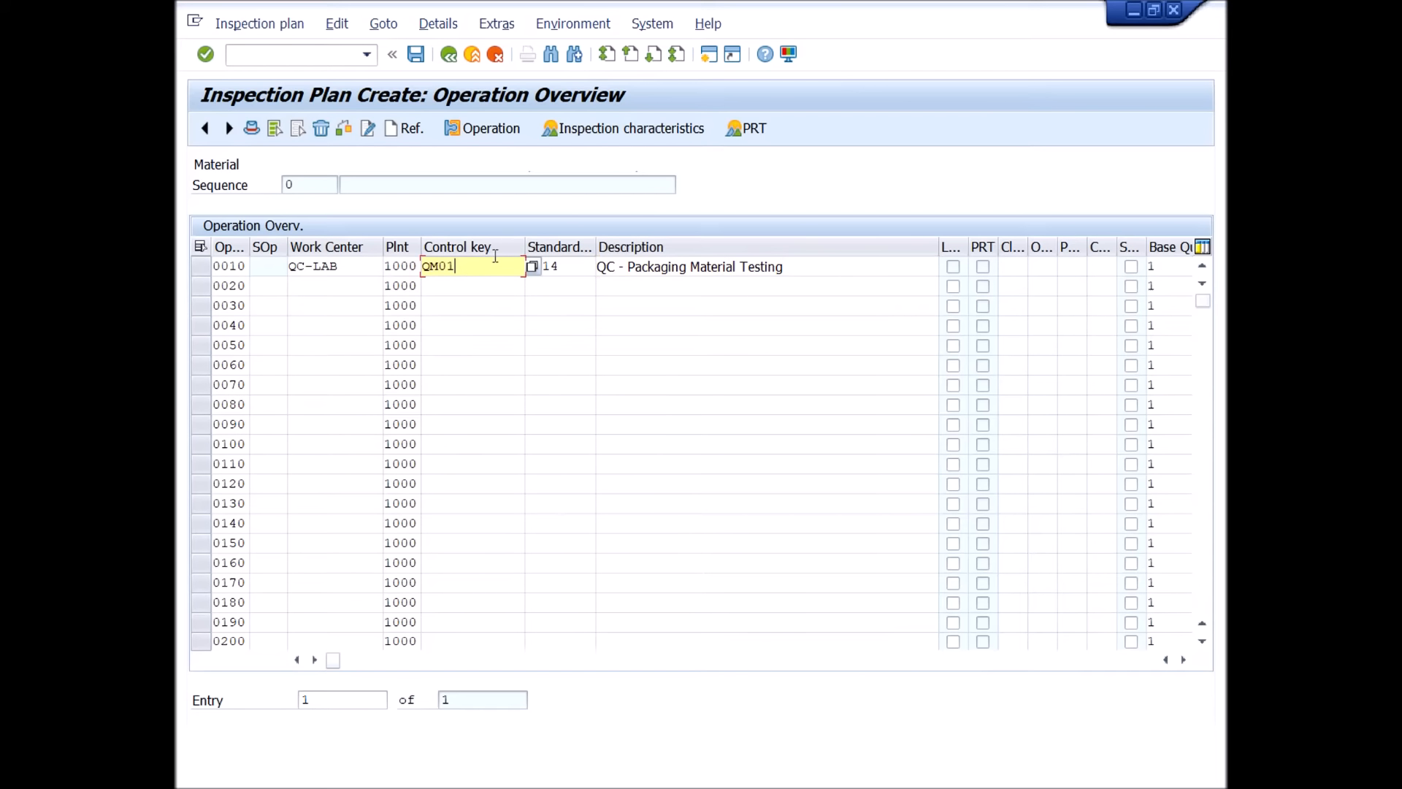
left_click(570, 247)
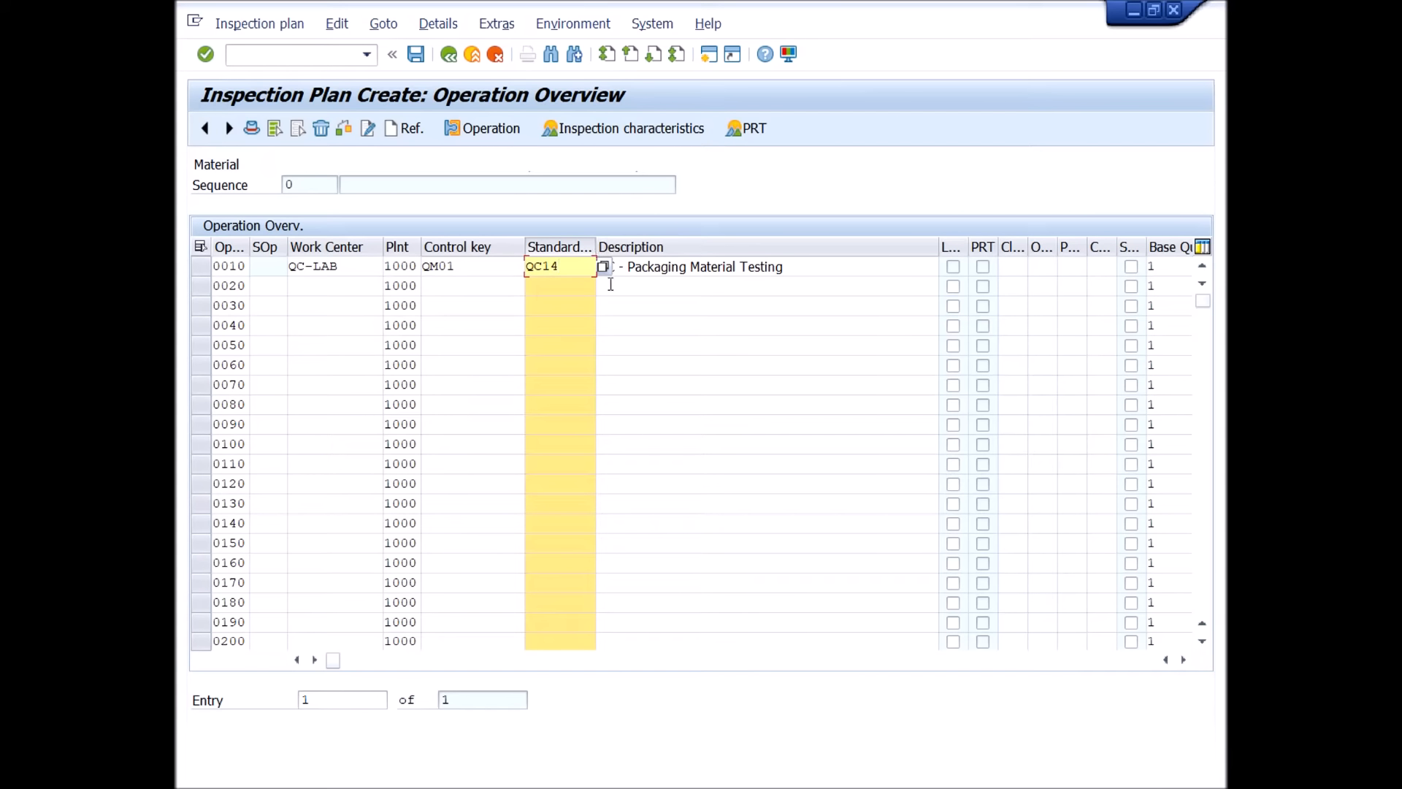
Widen the standard text key column of the operation table so its full heading shows.
left_click(202, 266)
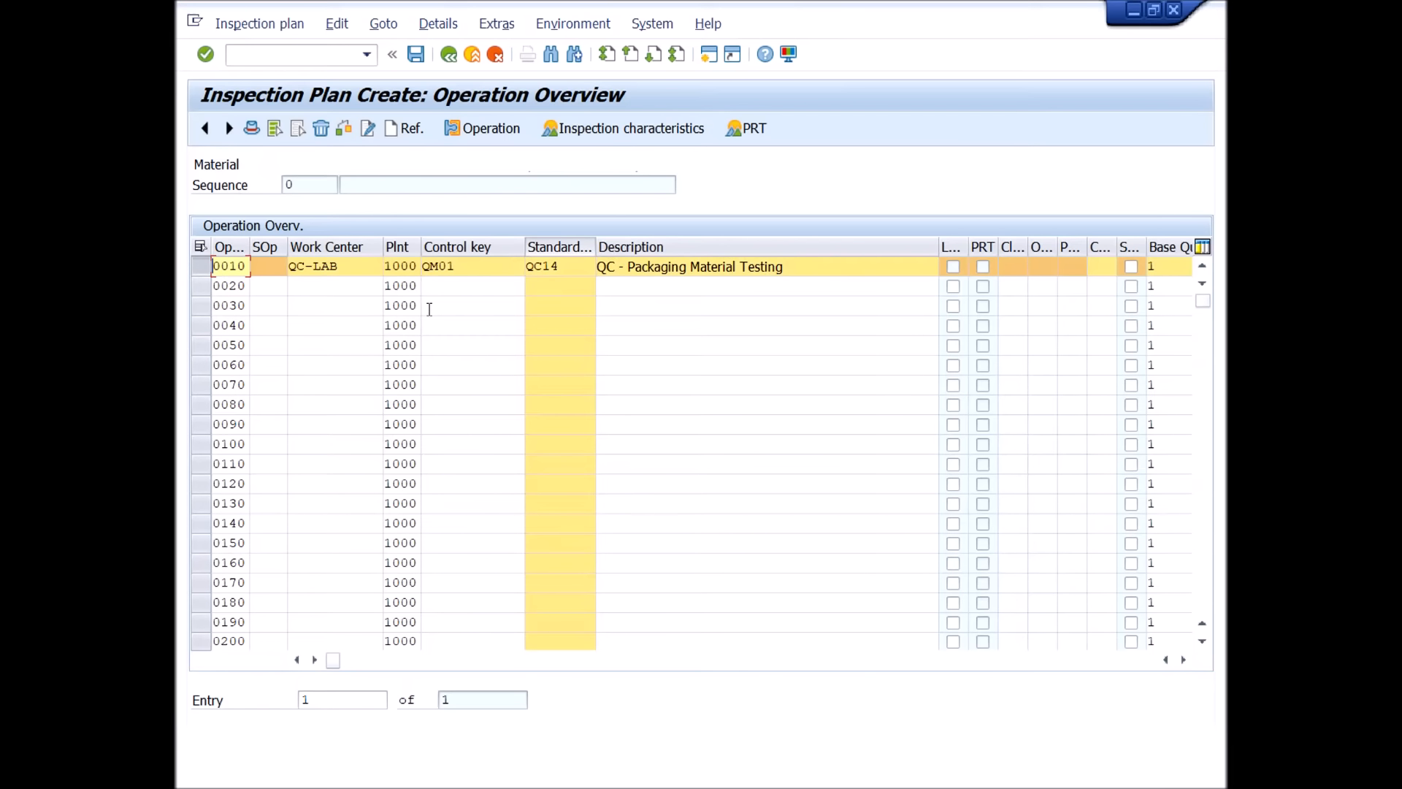
left_click(573, 265)
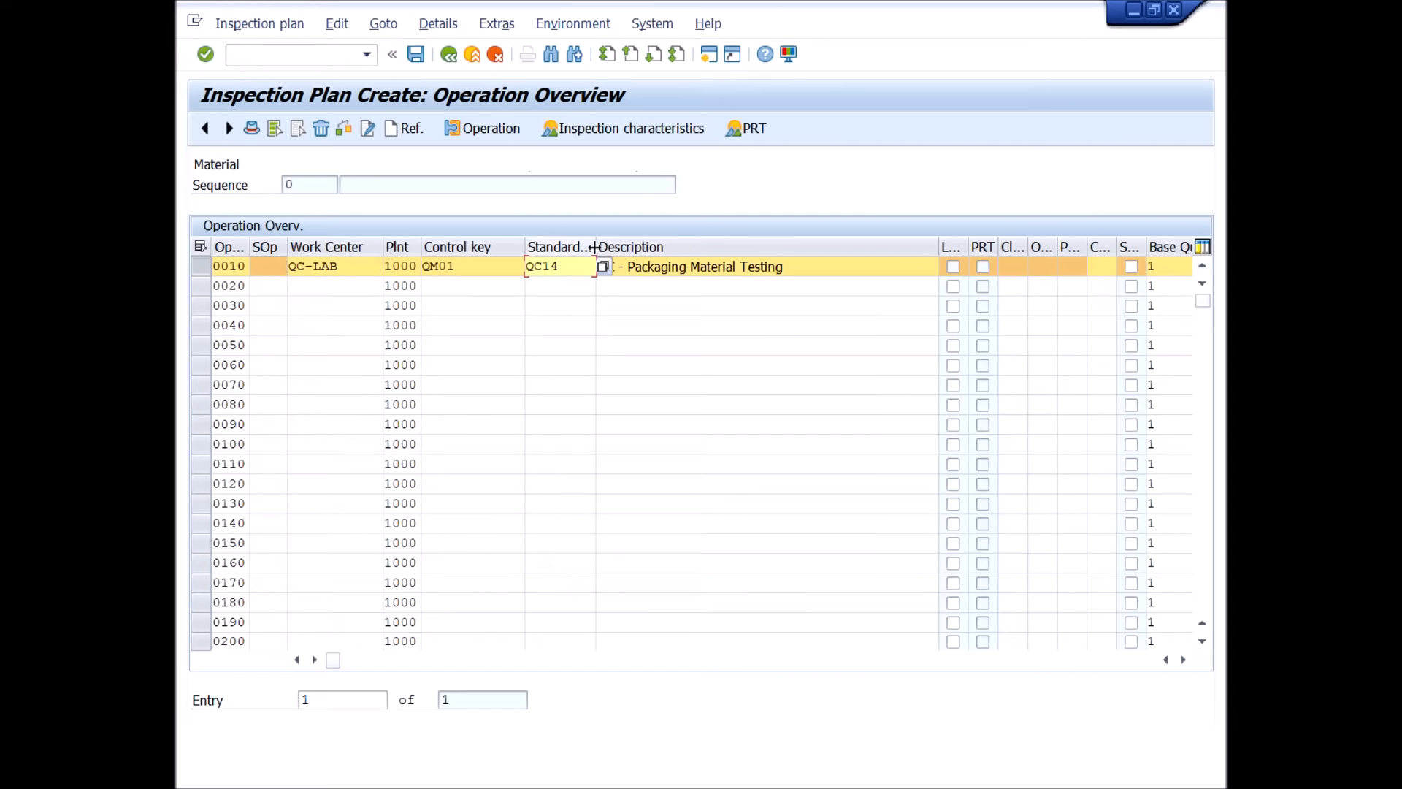
left_click_drag(594, 247, 638, 250)
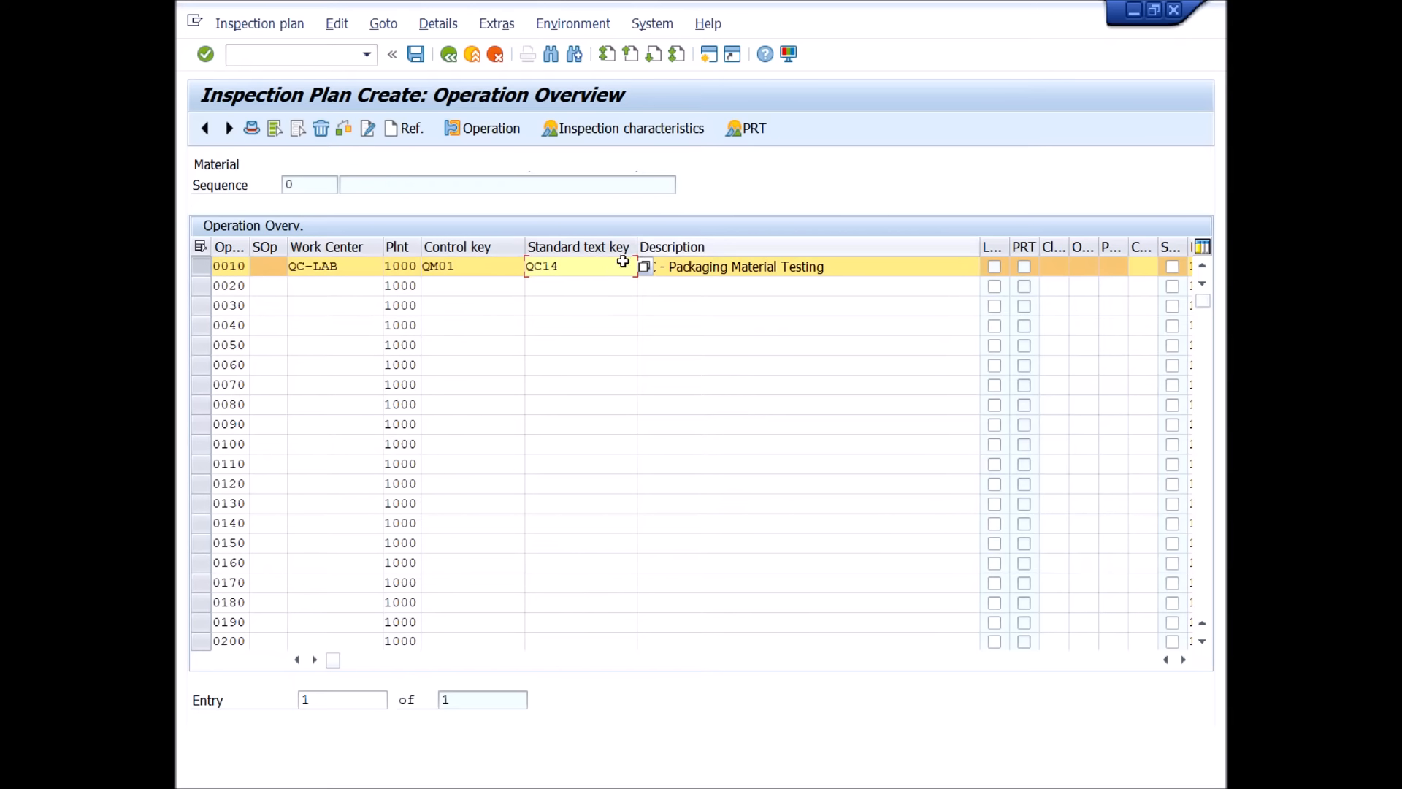
double_click(577, 269)
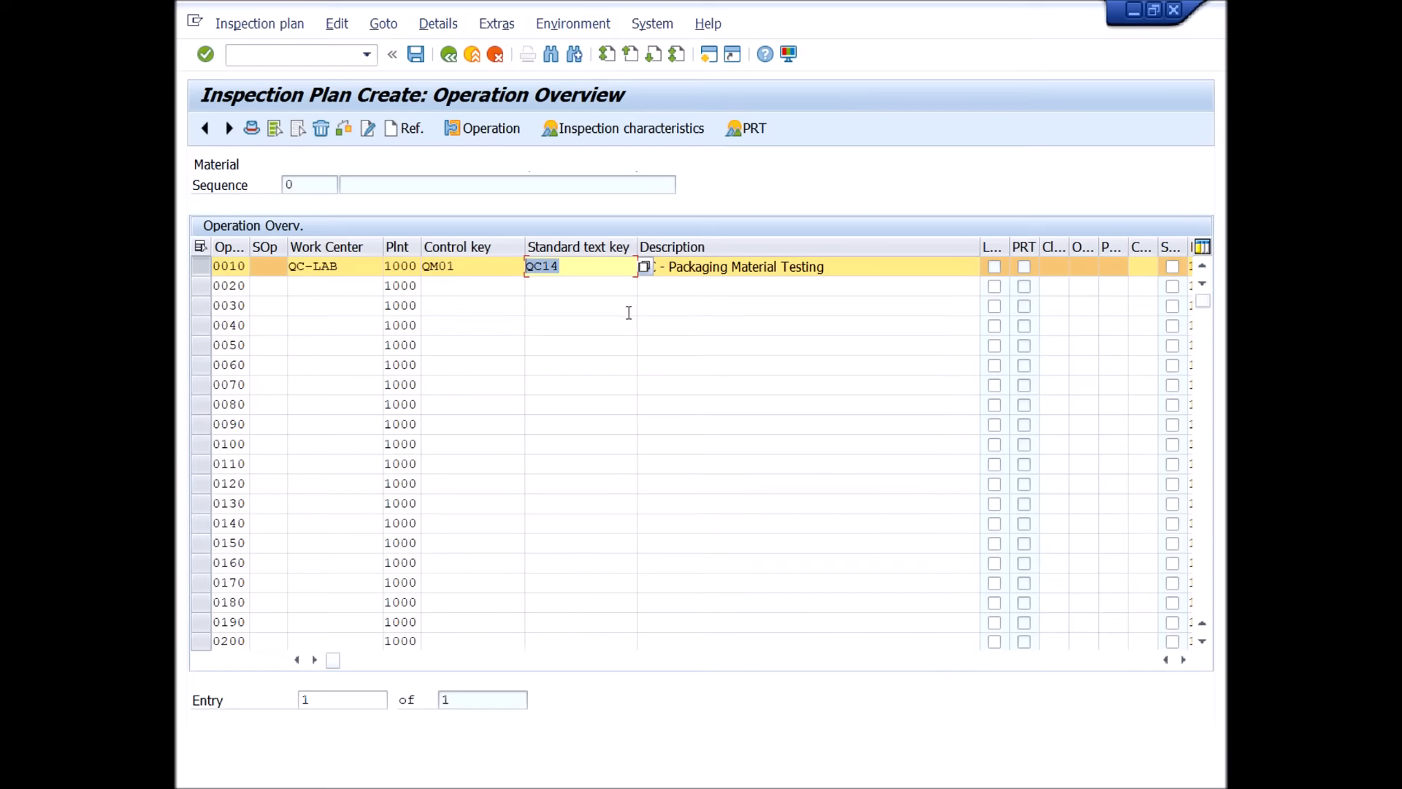
left_click(699, 271)
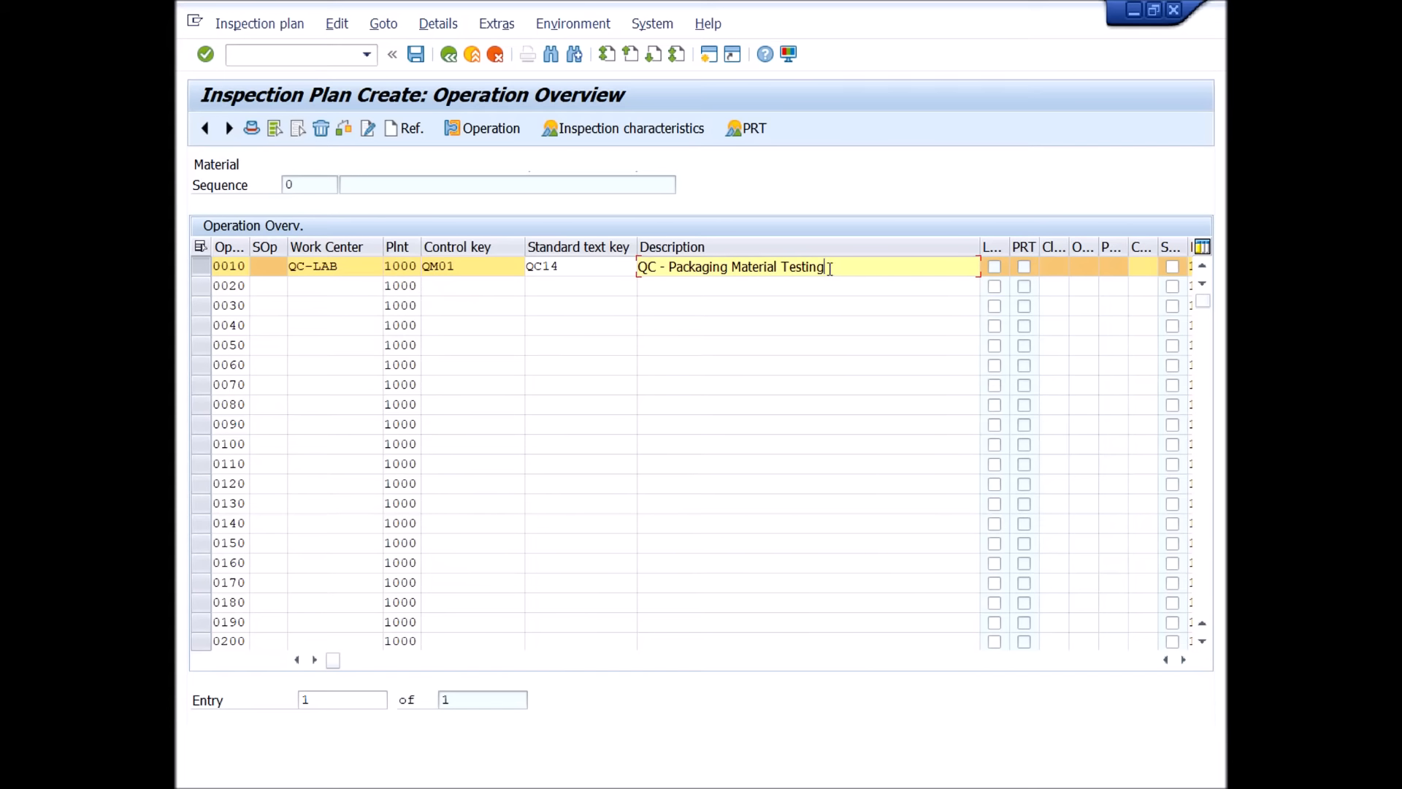
left_click(590, 285)
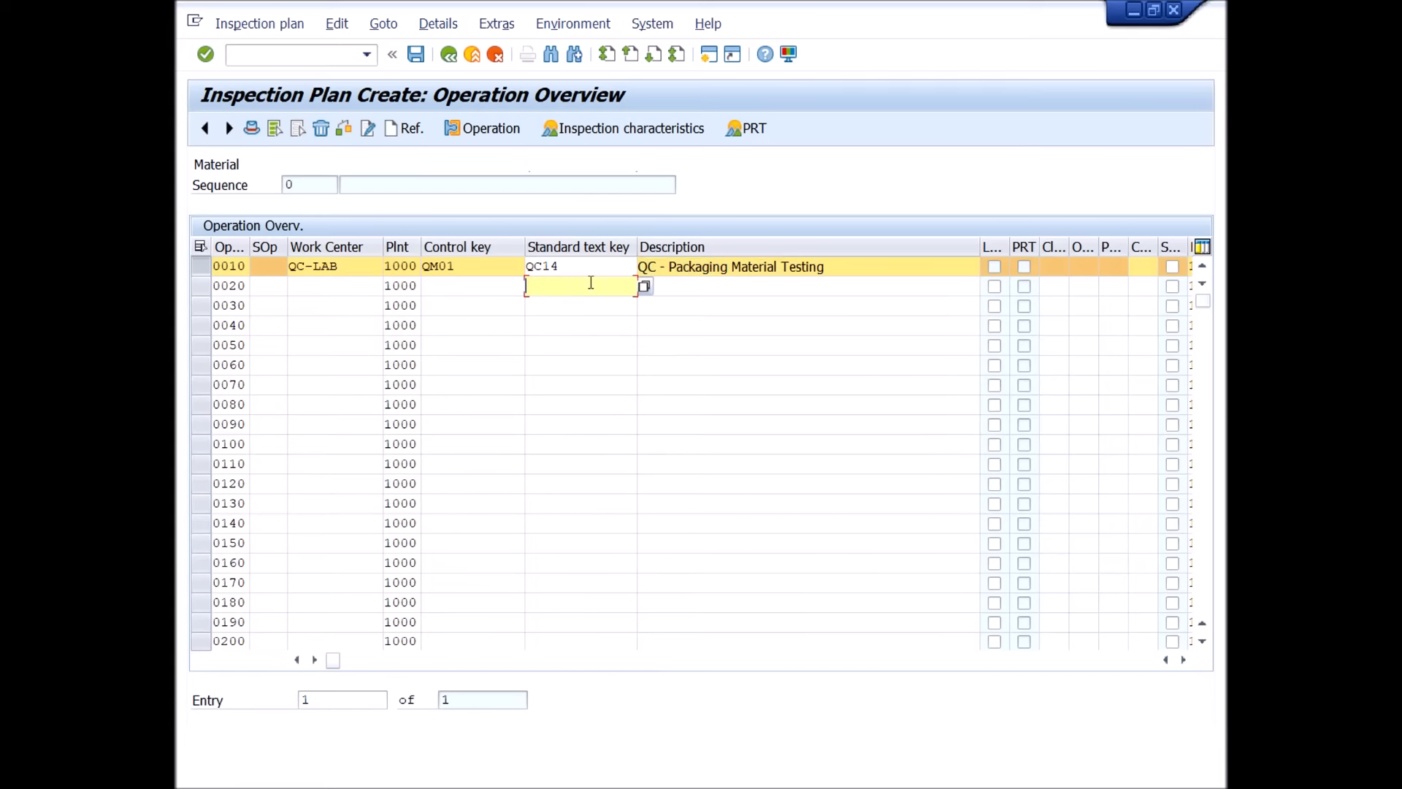
Select operation 0010, QC - Packaging Material Testing, and open its inspection characteristics overview.
left_click(203, 269)
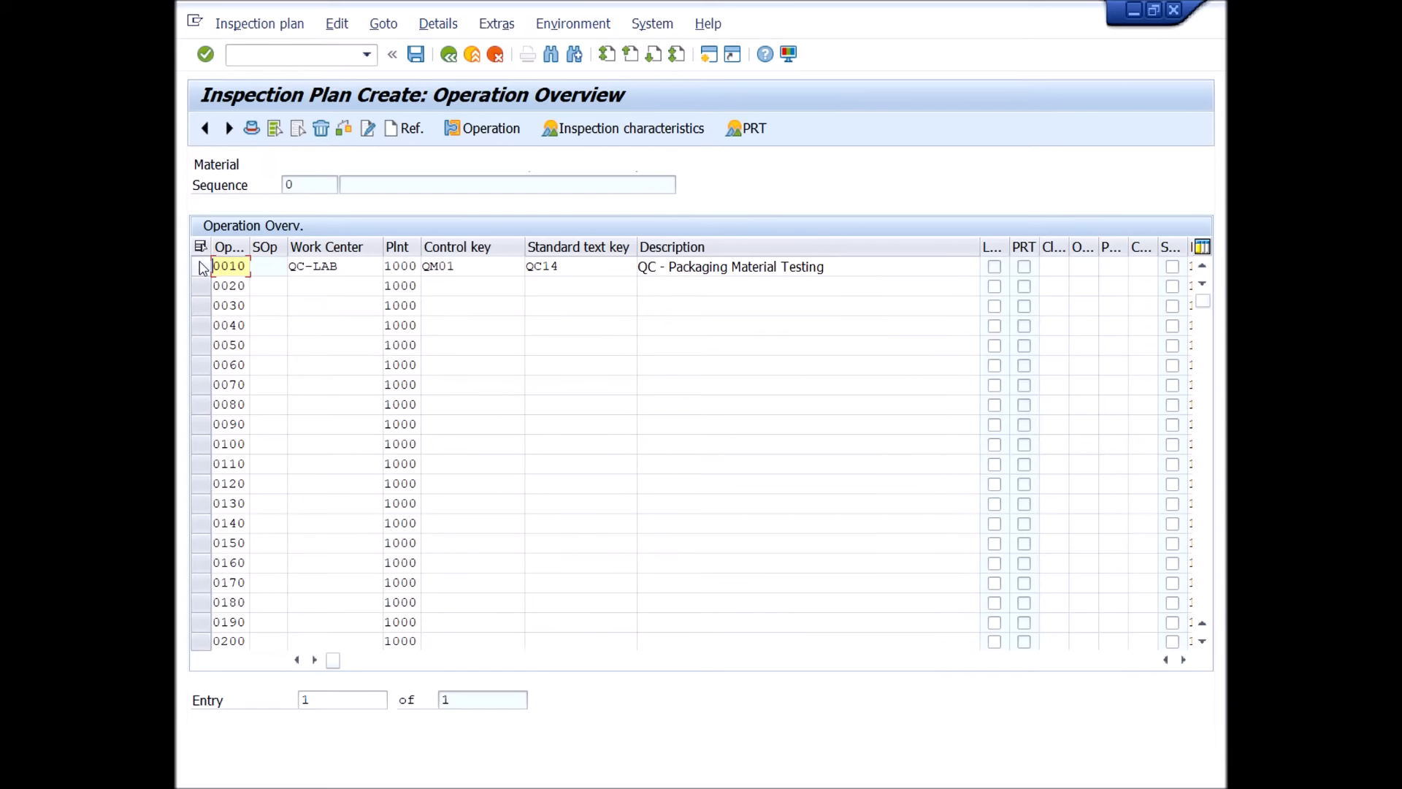
left_click(202, 268)
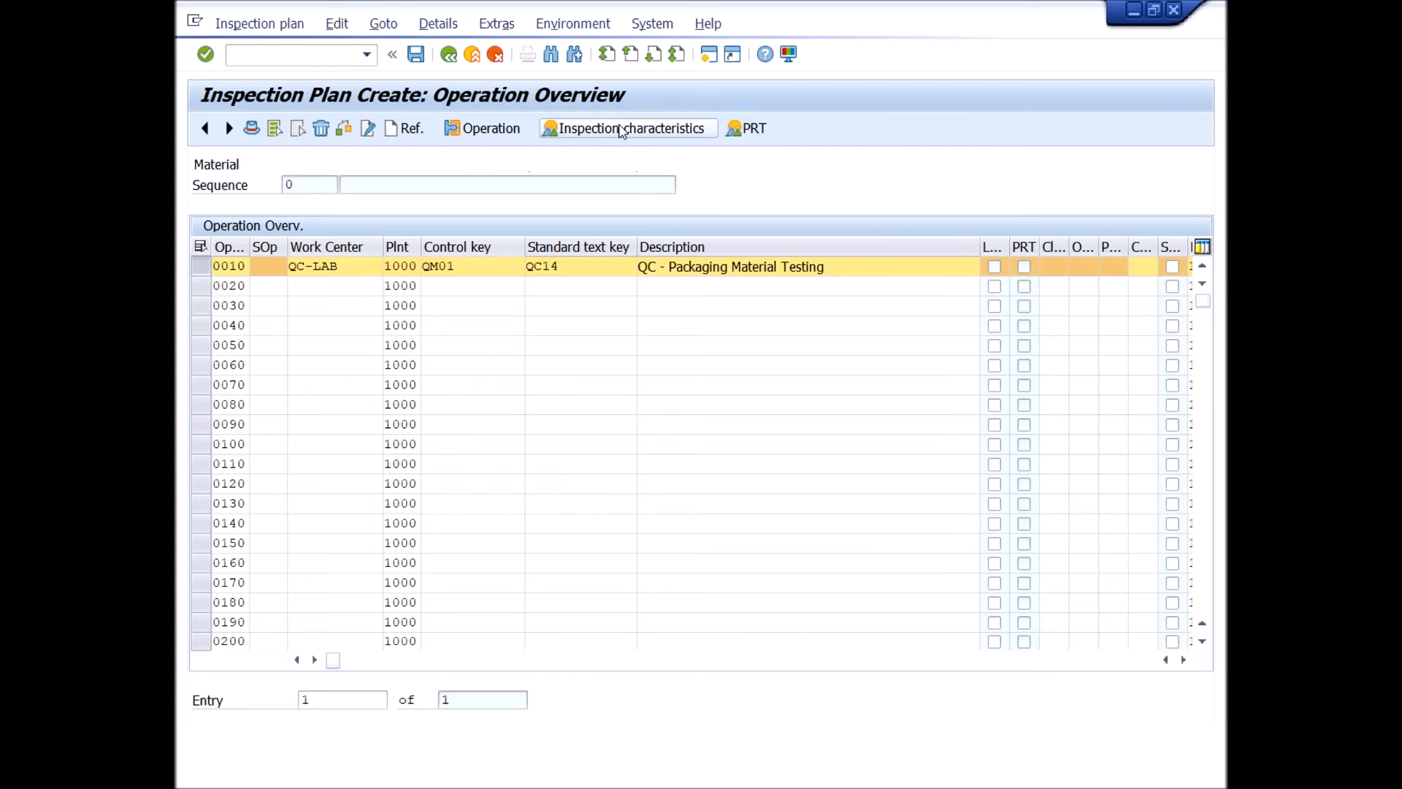
left_click(622, 130)
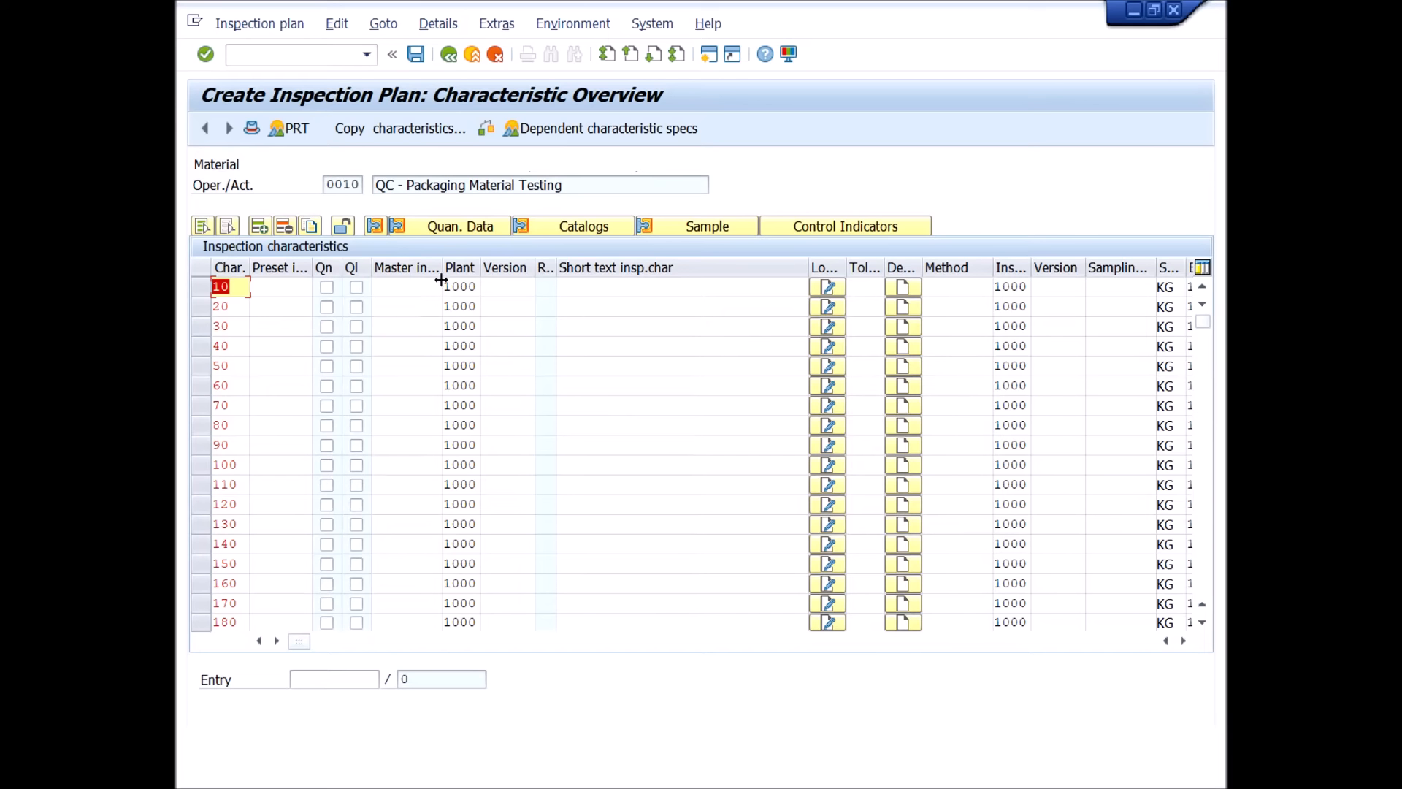
Assign master characteristic RMT00287, Physical Appearance, to characteristic 10 by searching for *physical app with maximum hits 1, and validate it.
left_click_drag(442, 268, 483, 268)
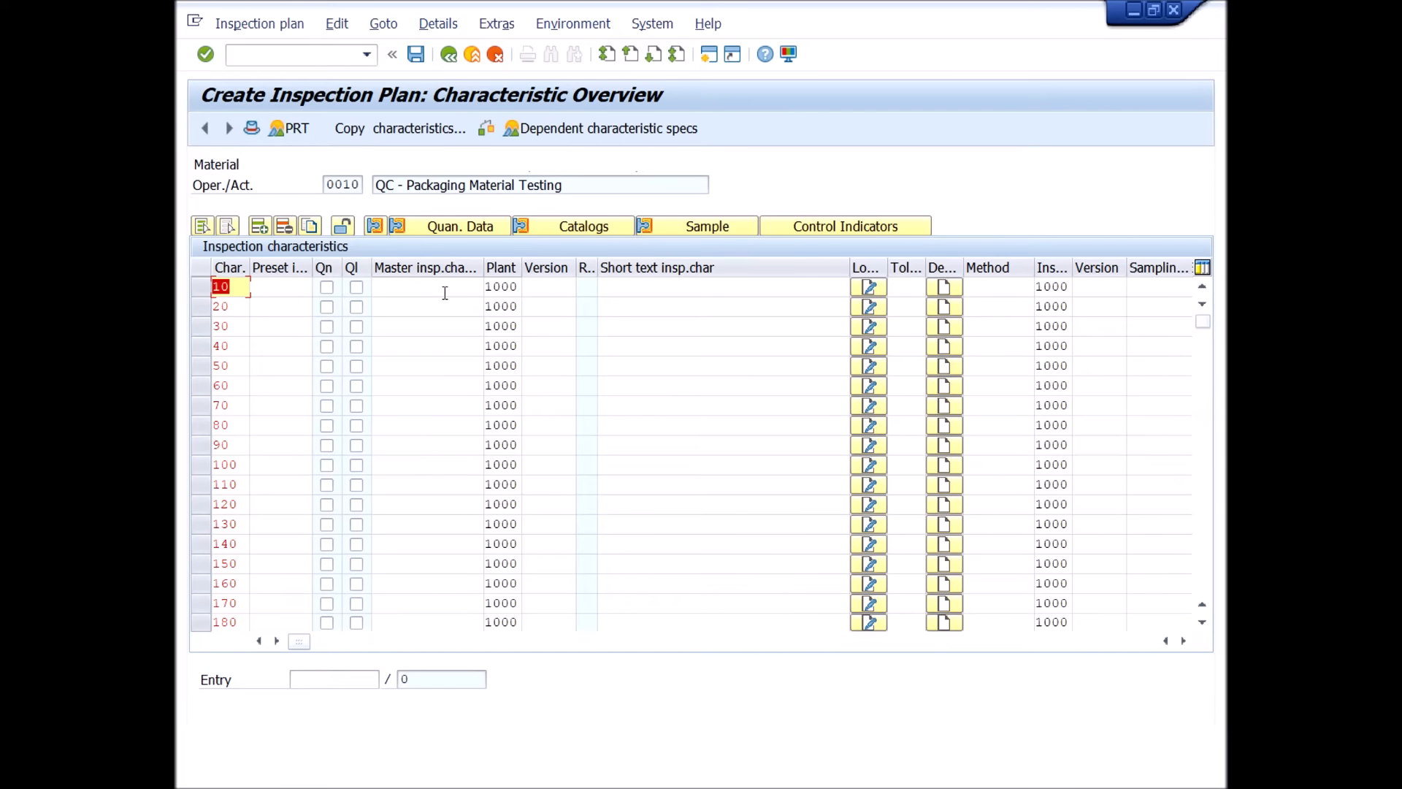
left_click(401, 286)
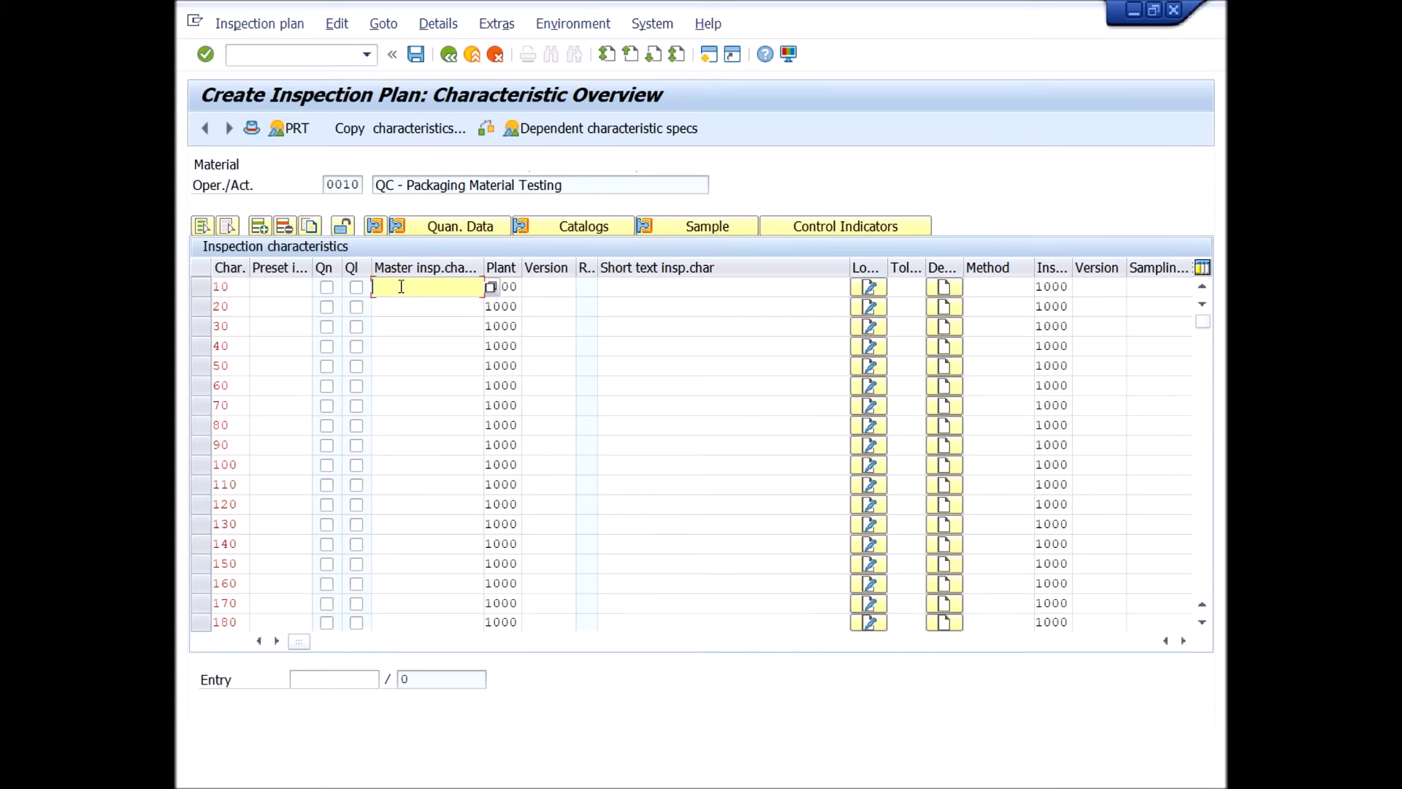
left_click(490, 287)
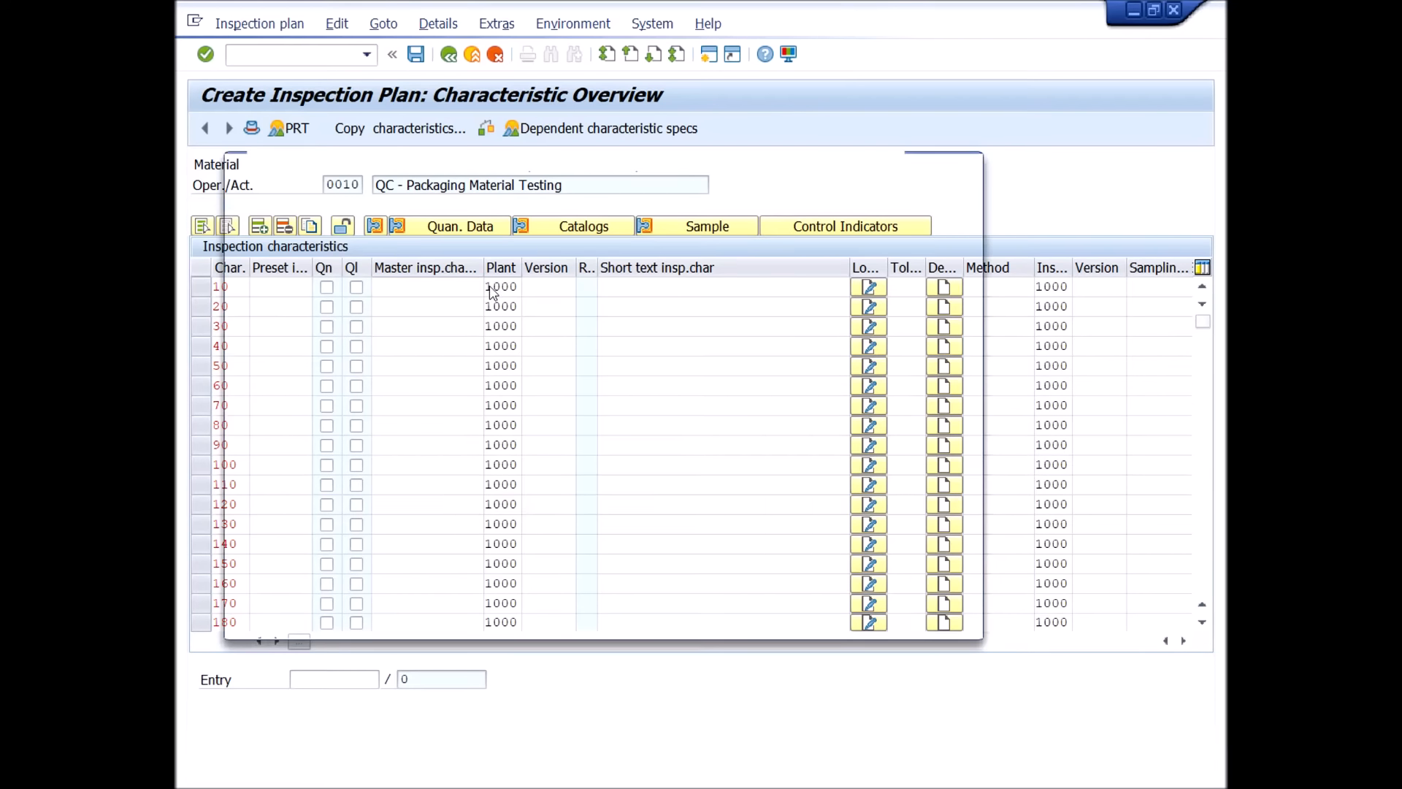
left_click_drag(463, 548, 323, 568)
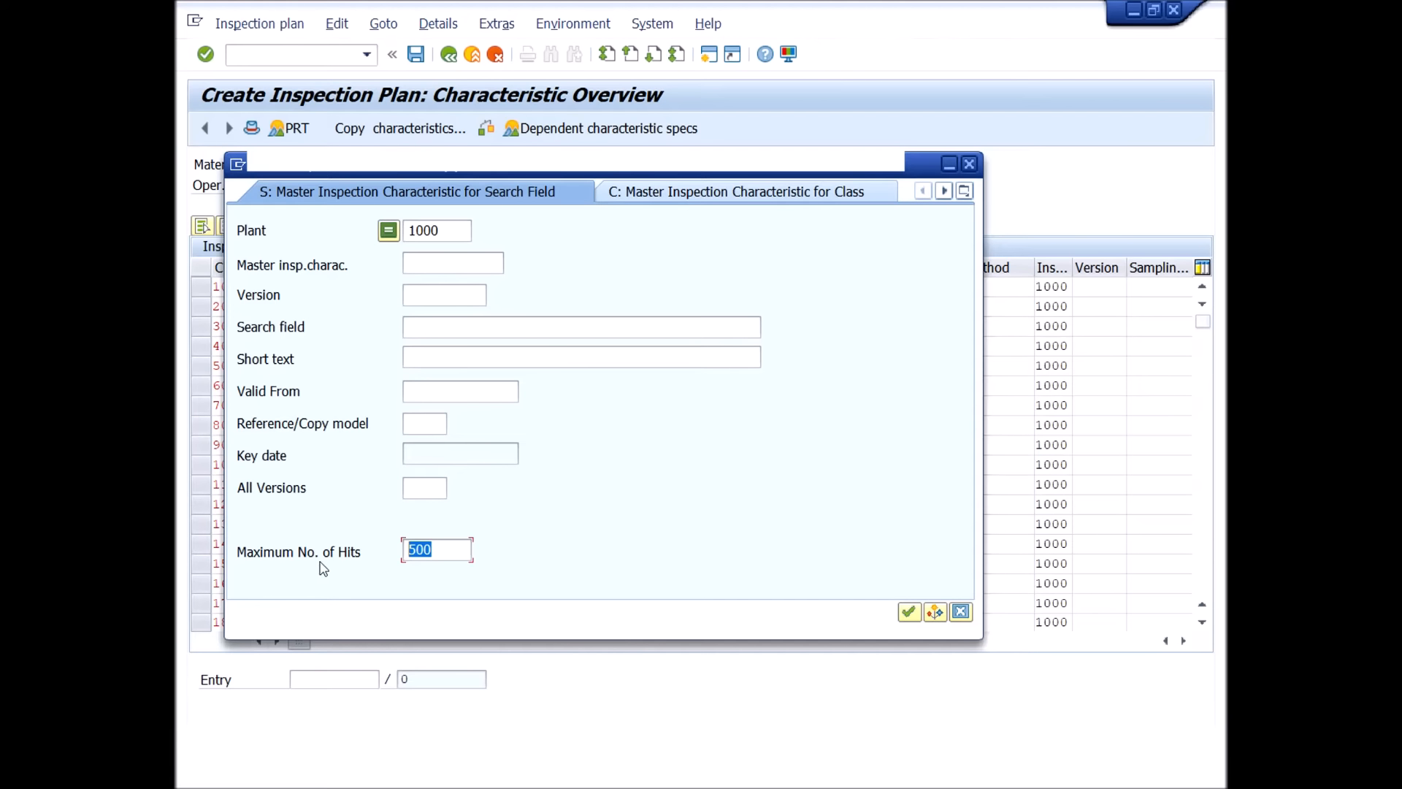
type("1")
left_click(448, 329)
type("*")
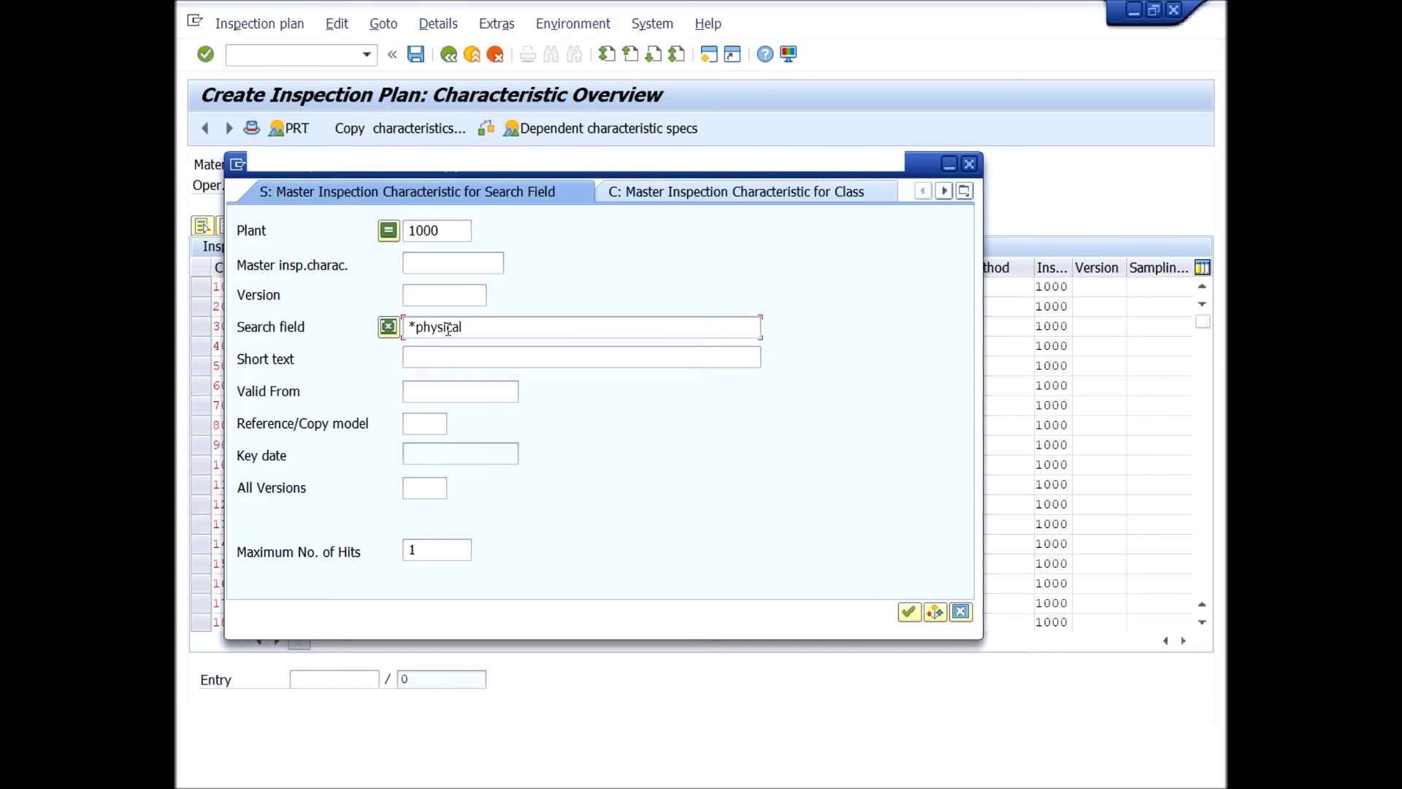
type("app*")
left_click(908, 613)
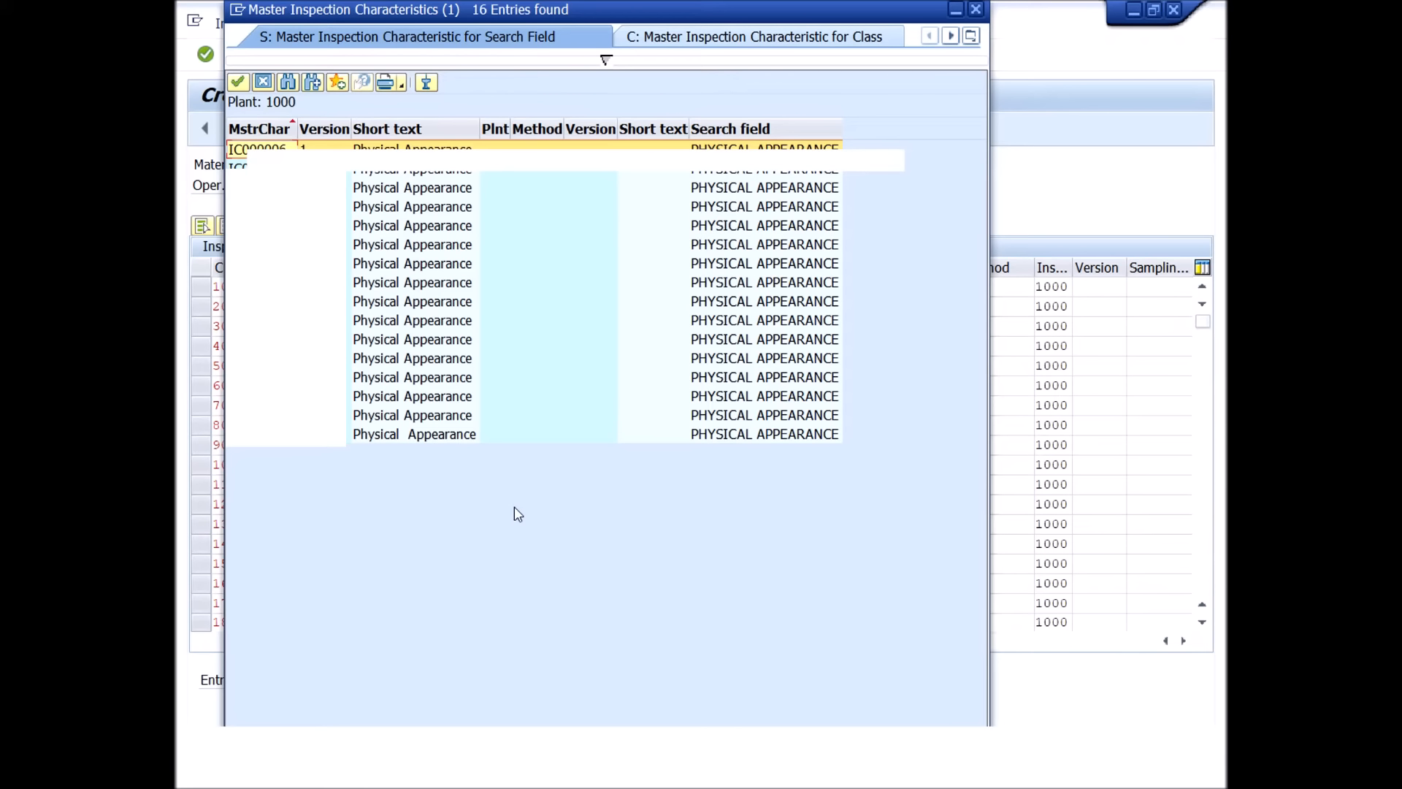
double_click(447, 434)
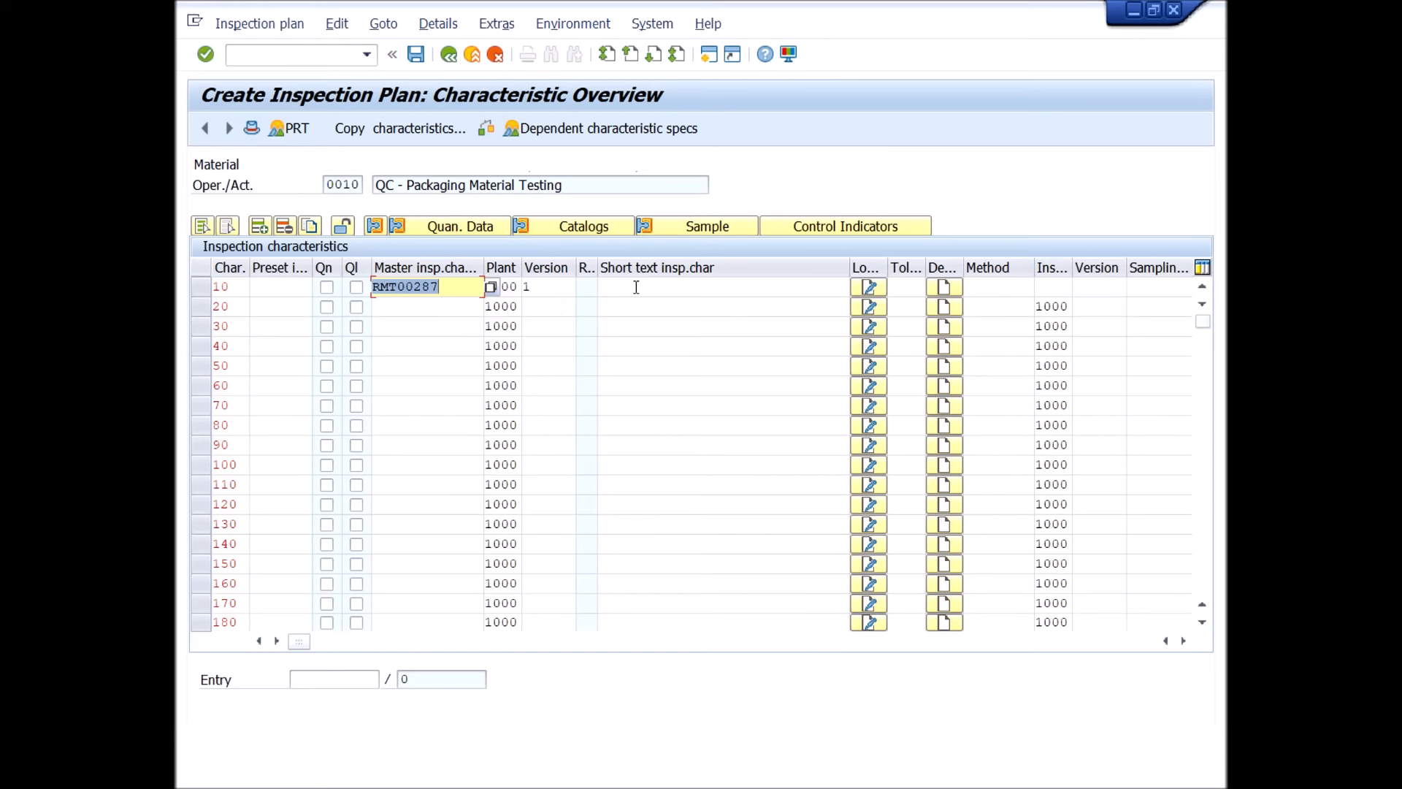
left_click(206, 61)
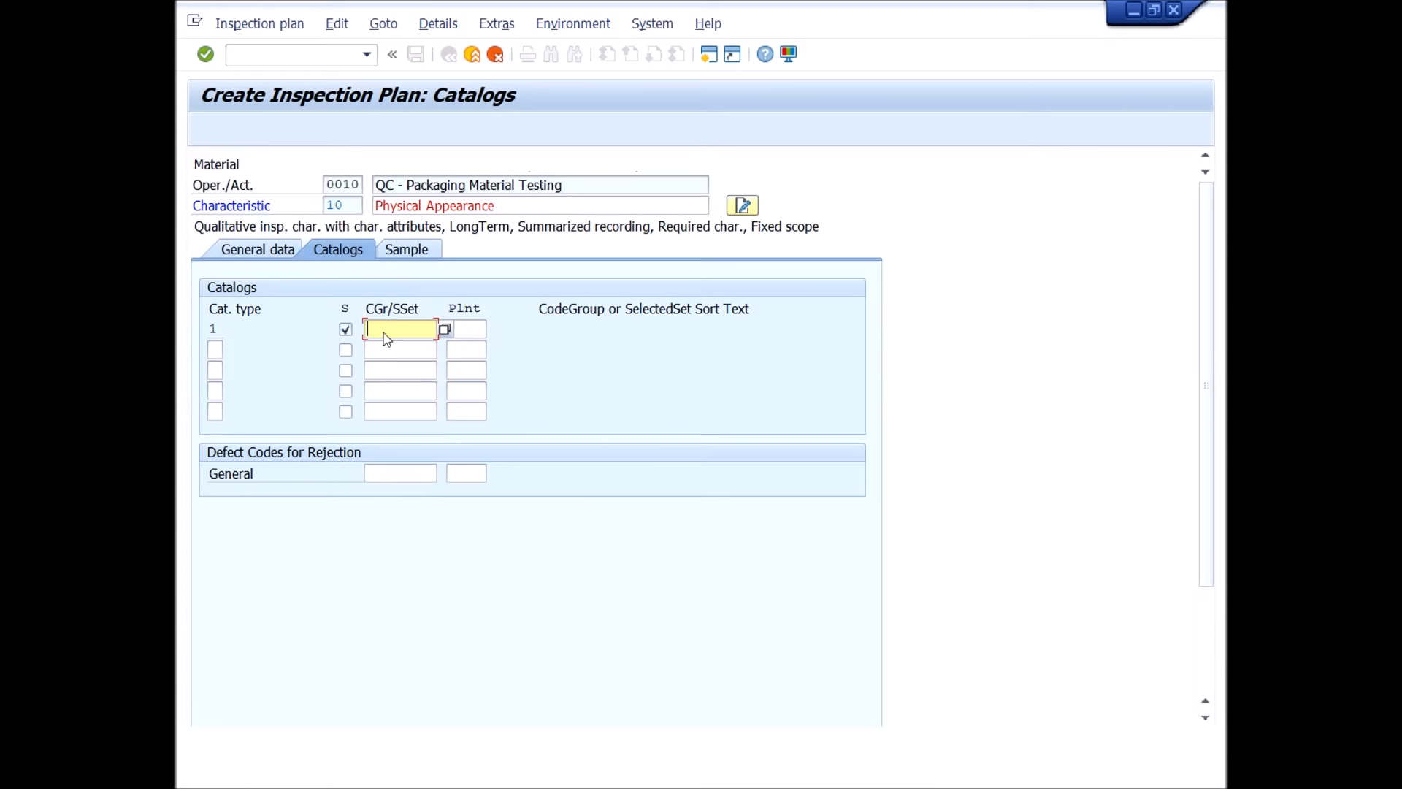
Assign selected set PMT00354, Printed catch cover on bleach board, from plant 1000 as the Physical Appearance catalog entry and confirm it.
left_click(444, 330)
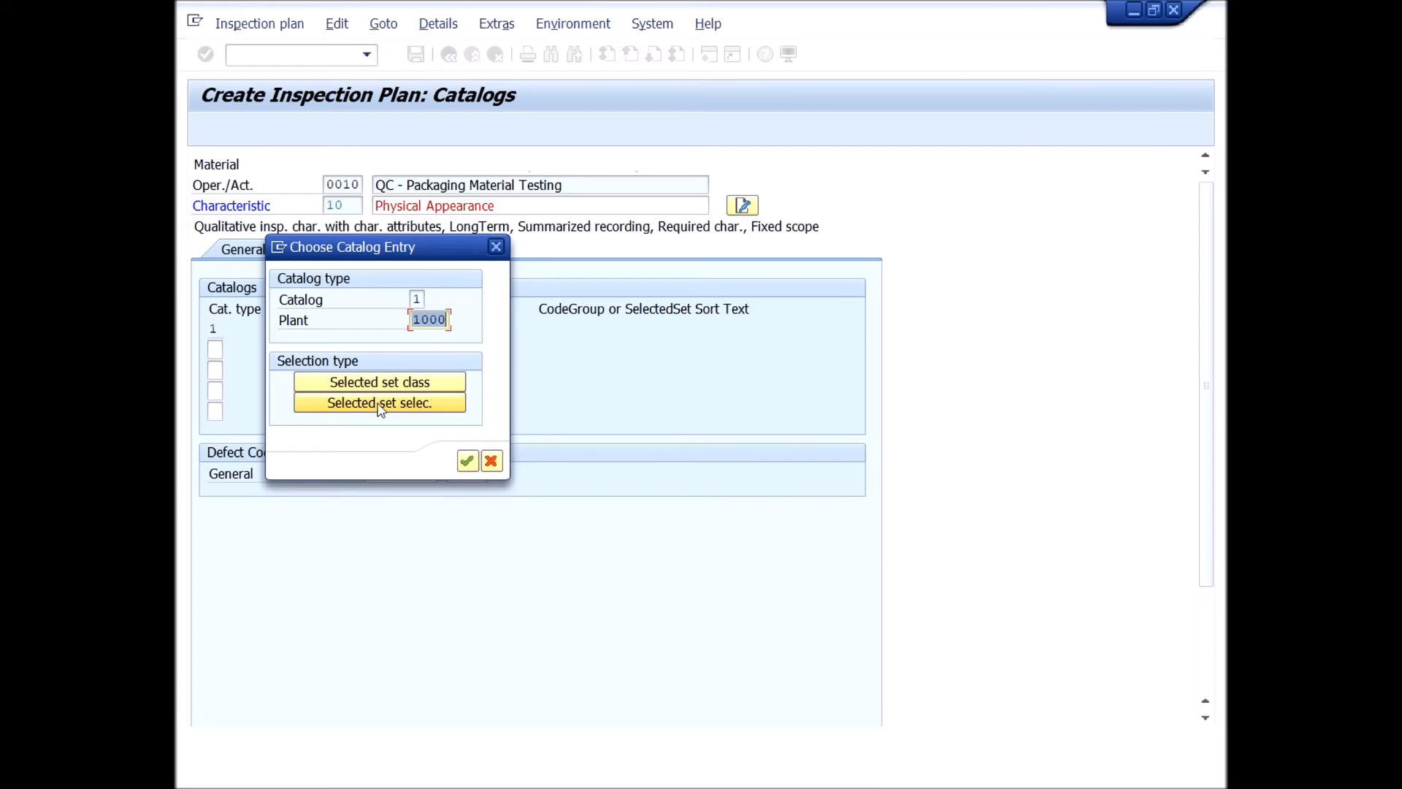
left_click(420, 406)
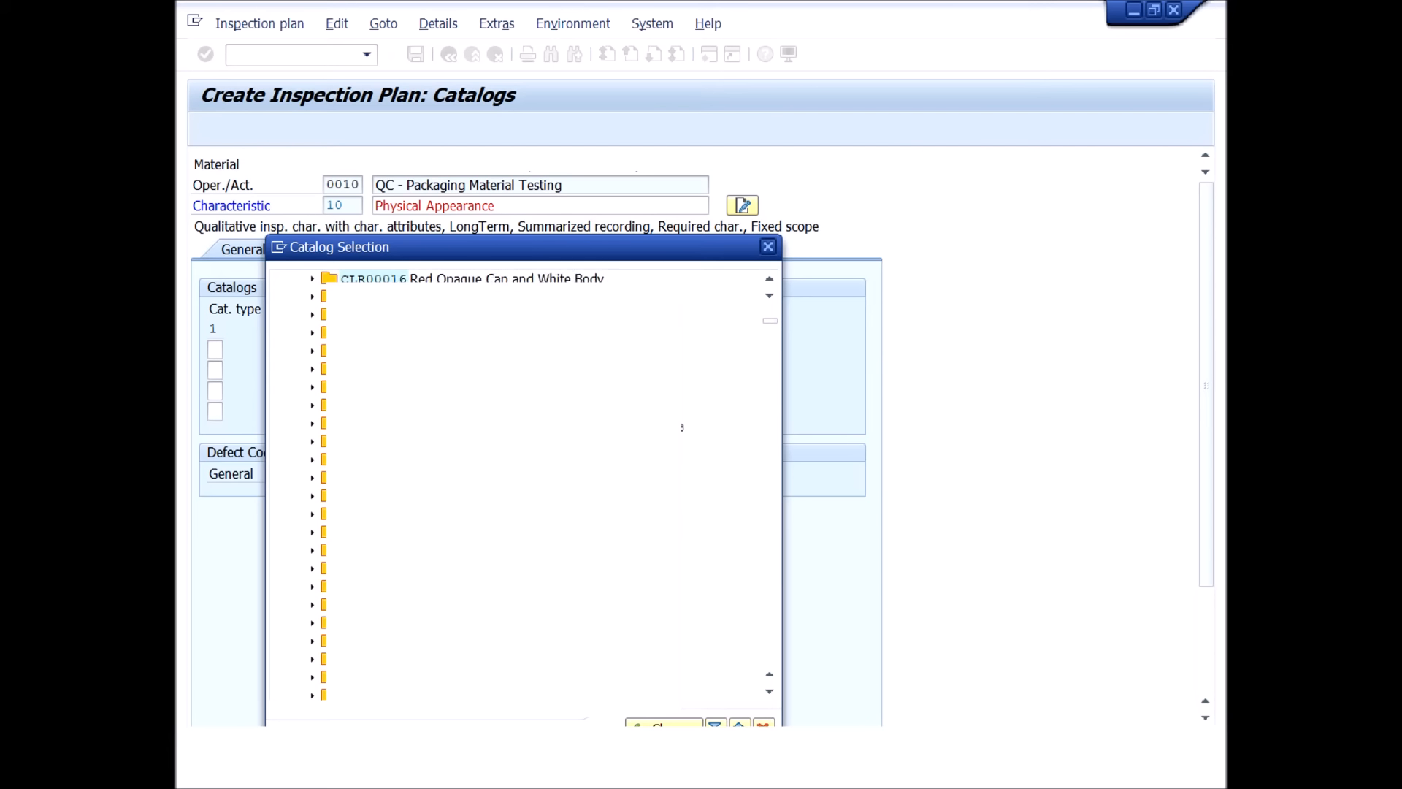
left_click_drag(769, 323, 796, 583)
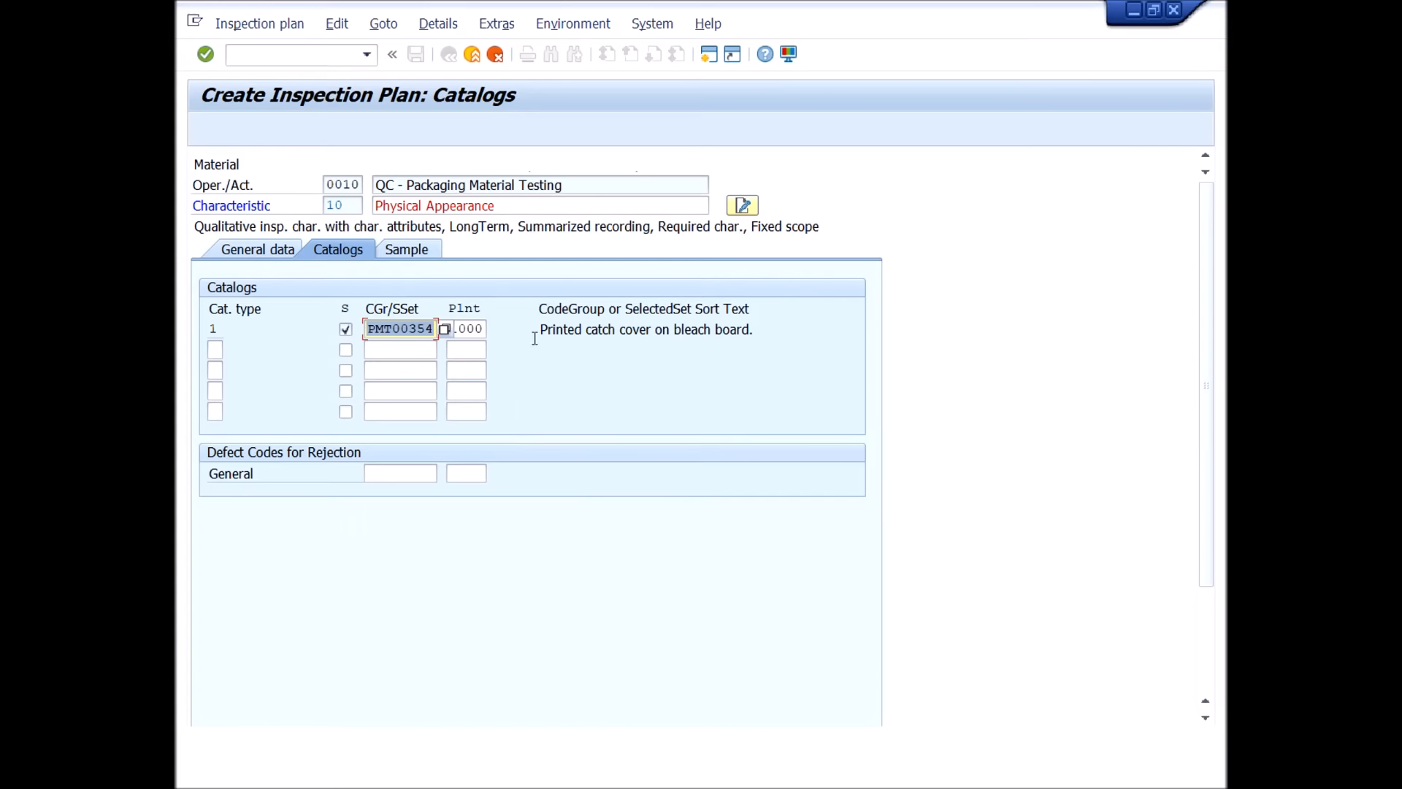
left_click(206, 56)
left_click(206, 56)
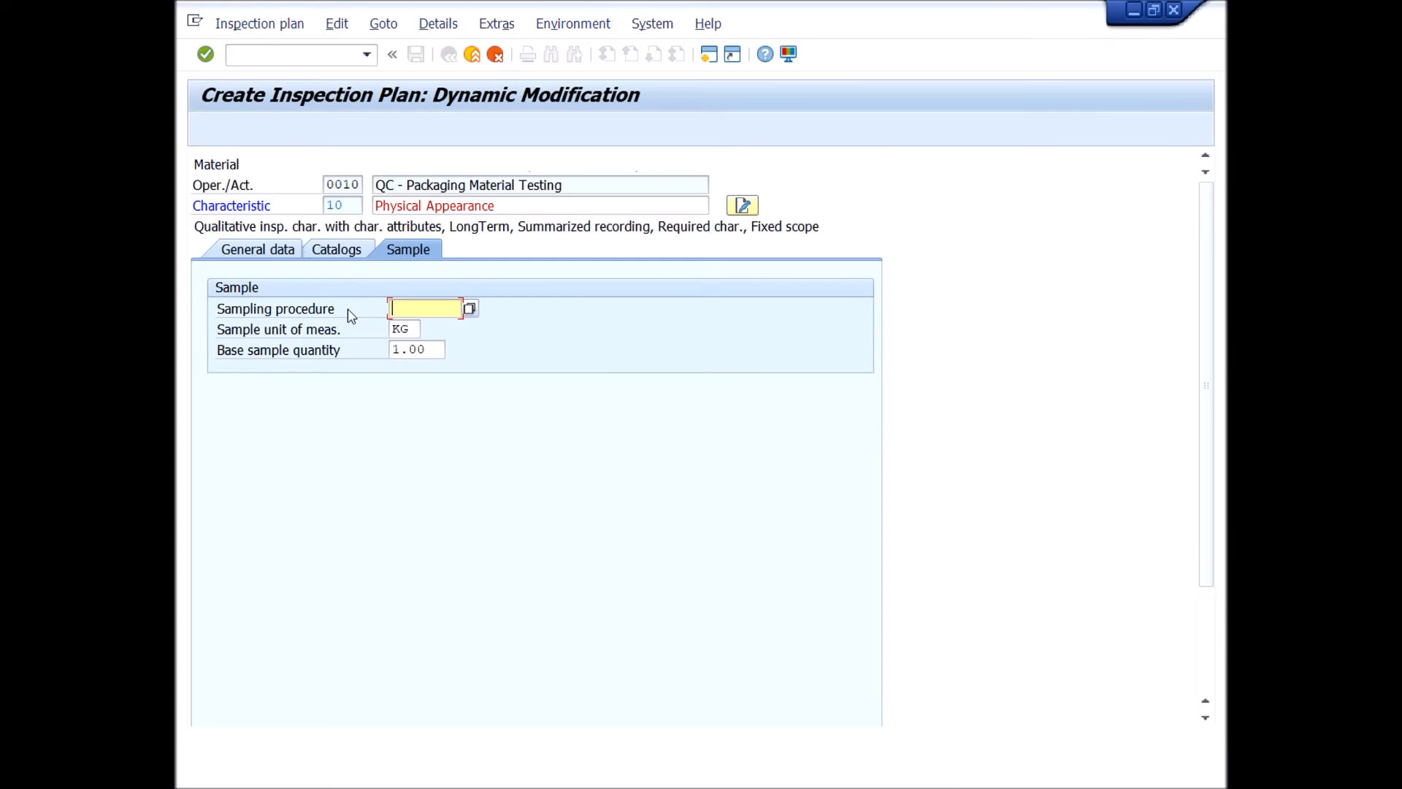
Enter sampling procedure FIX-30 and sample unit of measure EA for the Physical Appearance characteristic and validate the sample data.
left_click(442, 308)
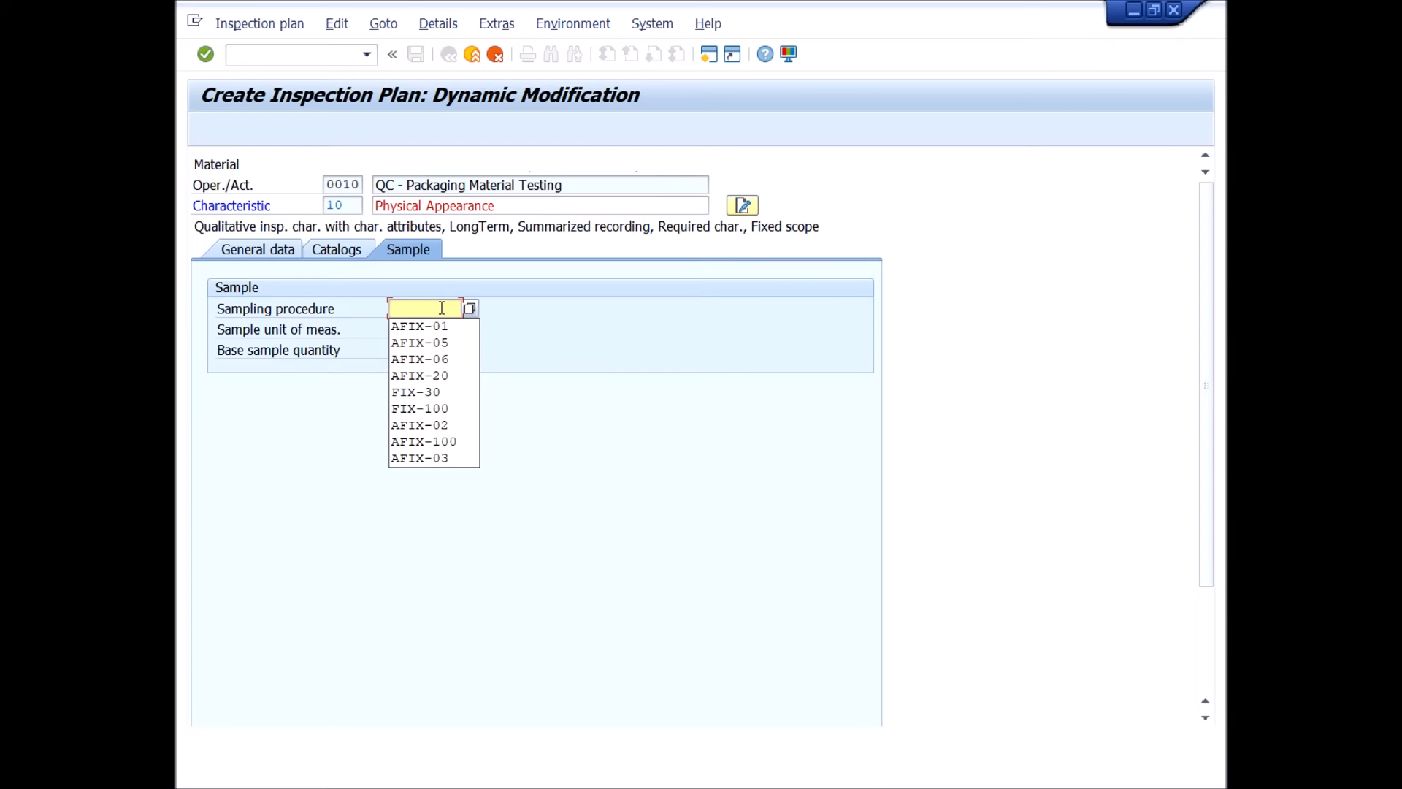
left_click(420, 392)
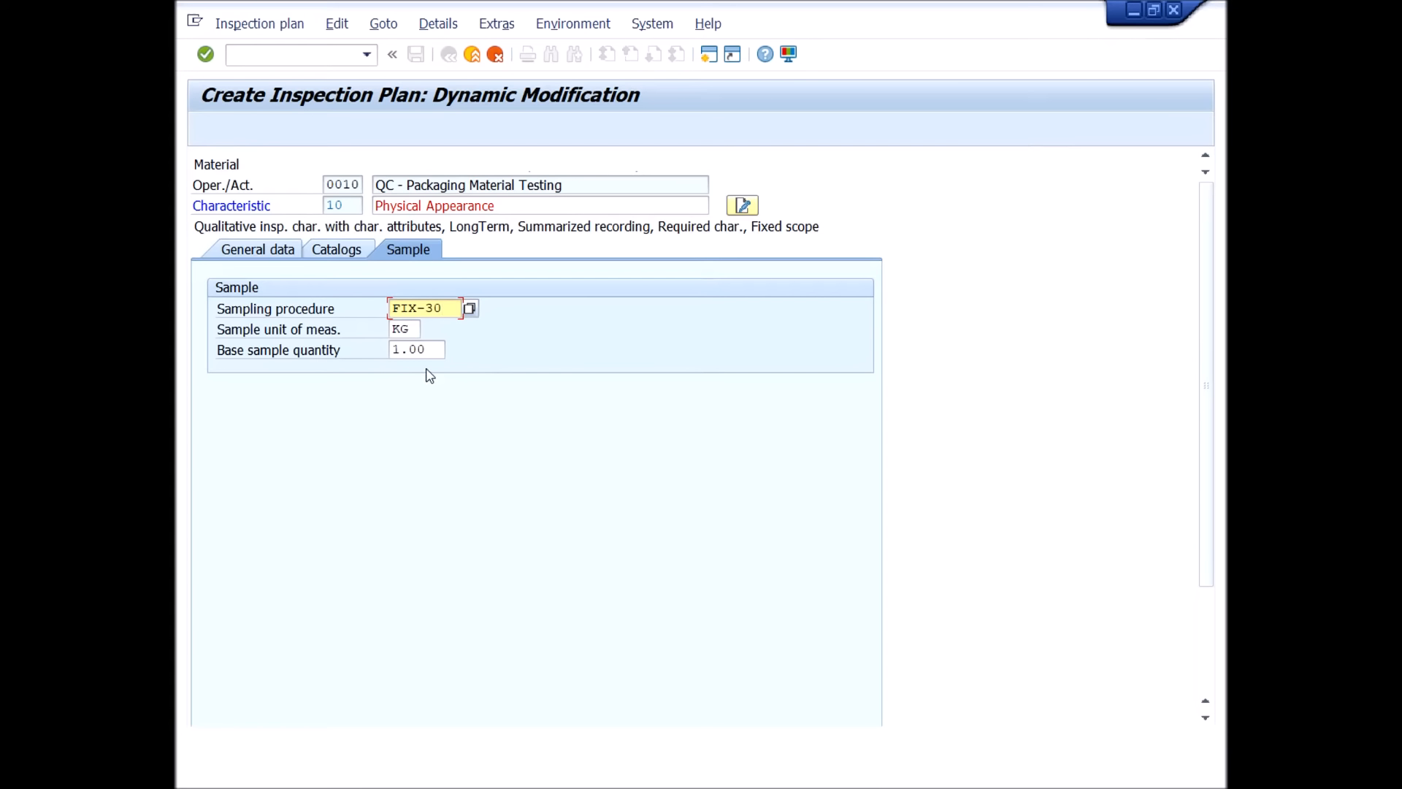
left_click(409, 329)
key("BackSpace")
key("BackSpace")
type("ea")
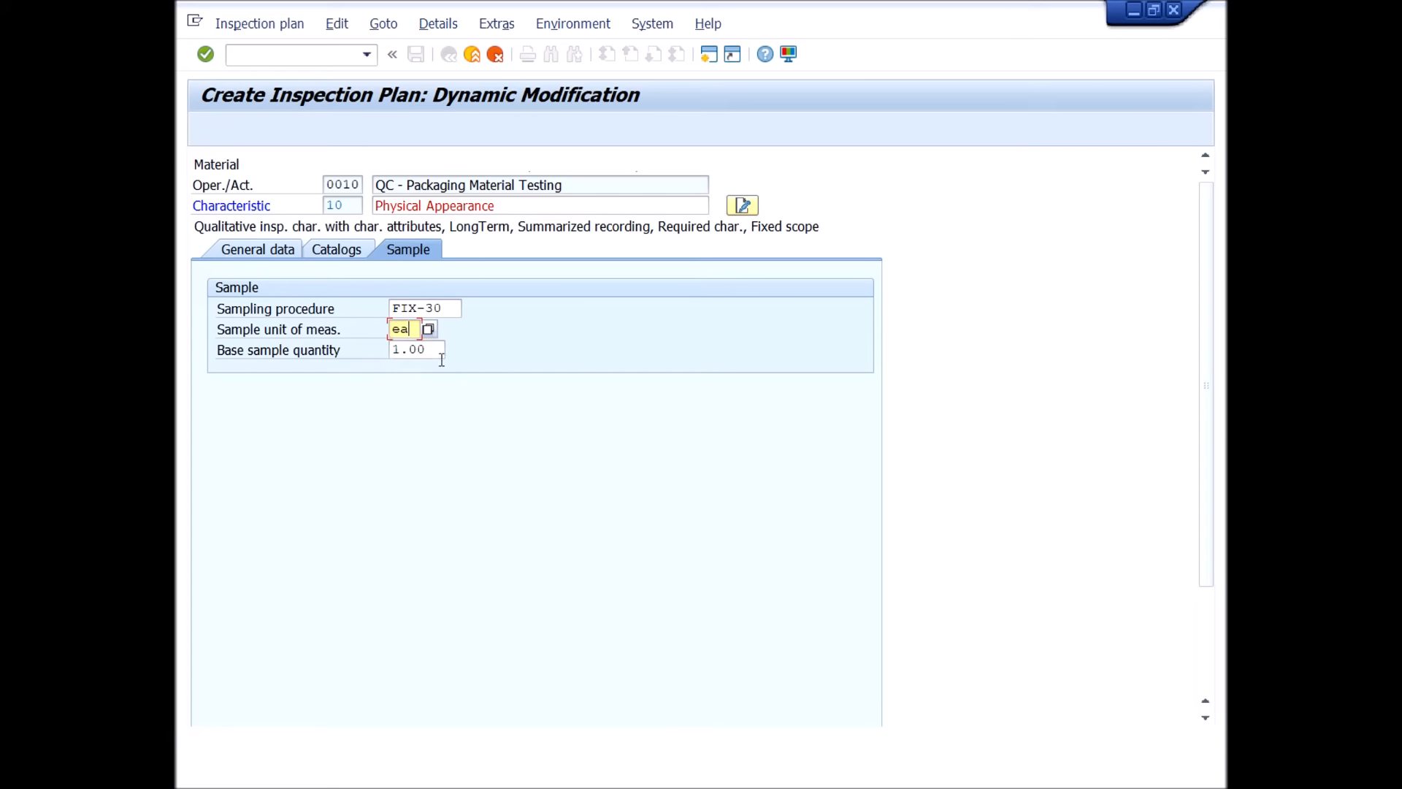
left_click(206, 55)
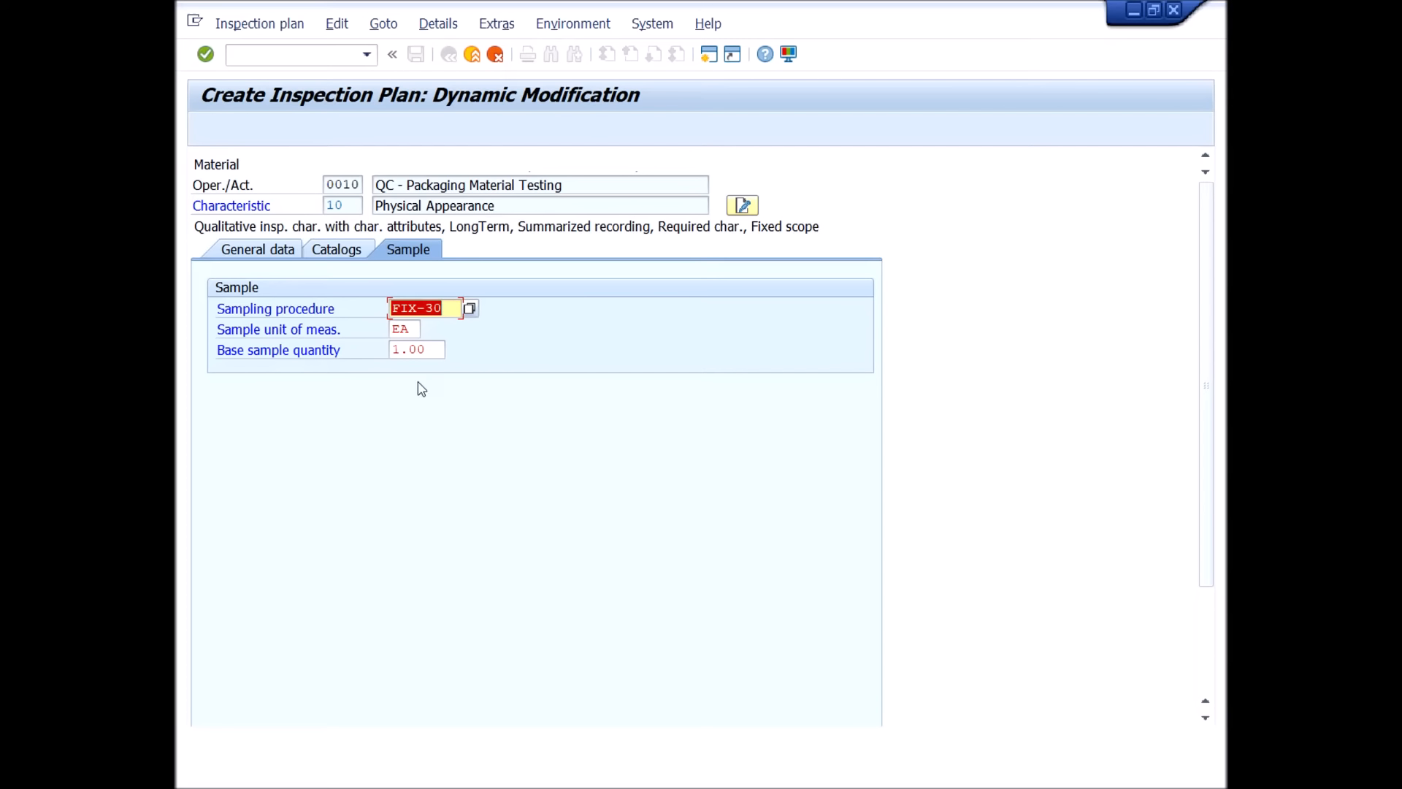
Change the sample unit of measure of the Physical Appearance characteristic to G and confirm the sample data.
left_click_drag(414, 330, 325, 340)
type("g")
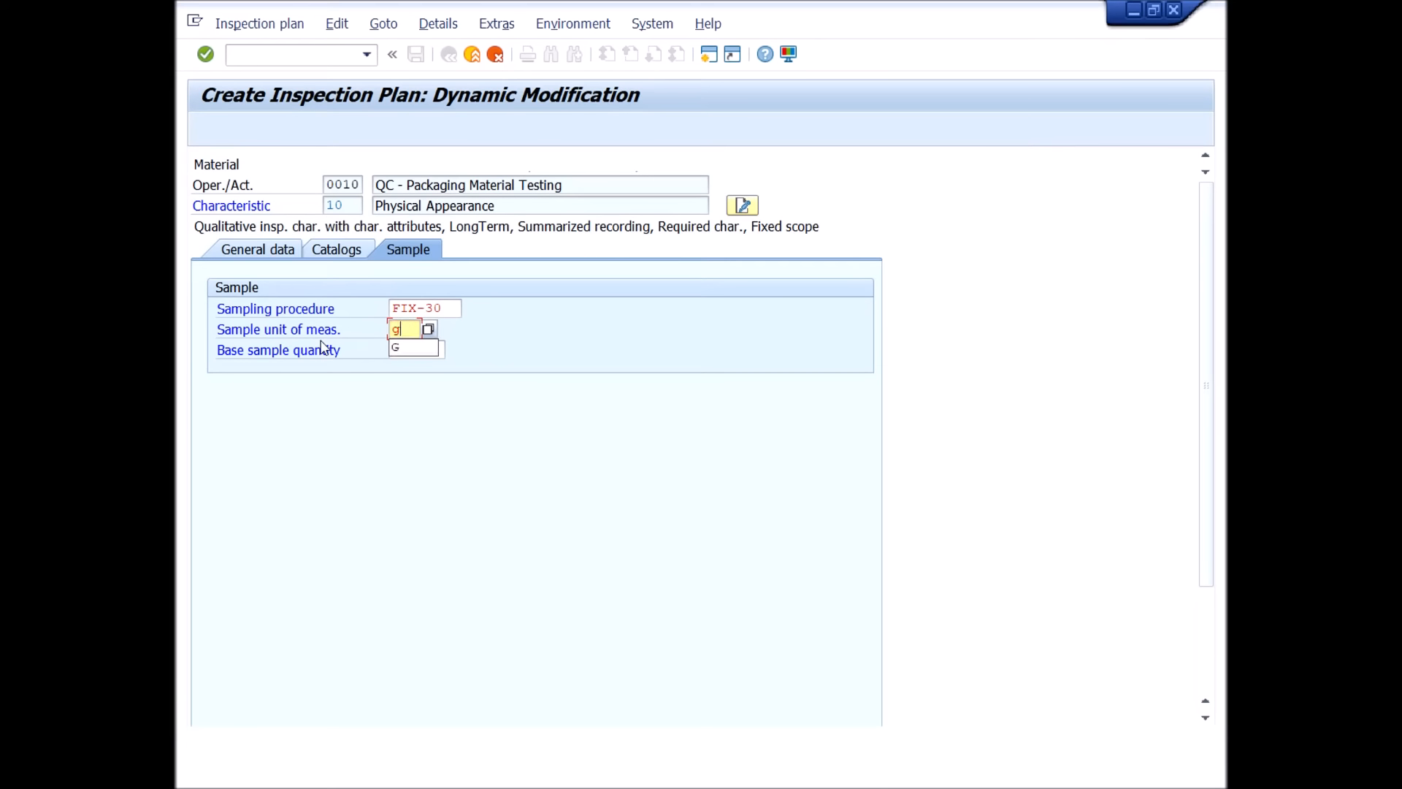
left_click(399, 352)
key("Return")
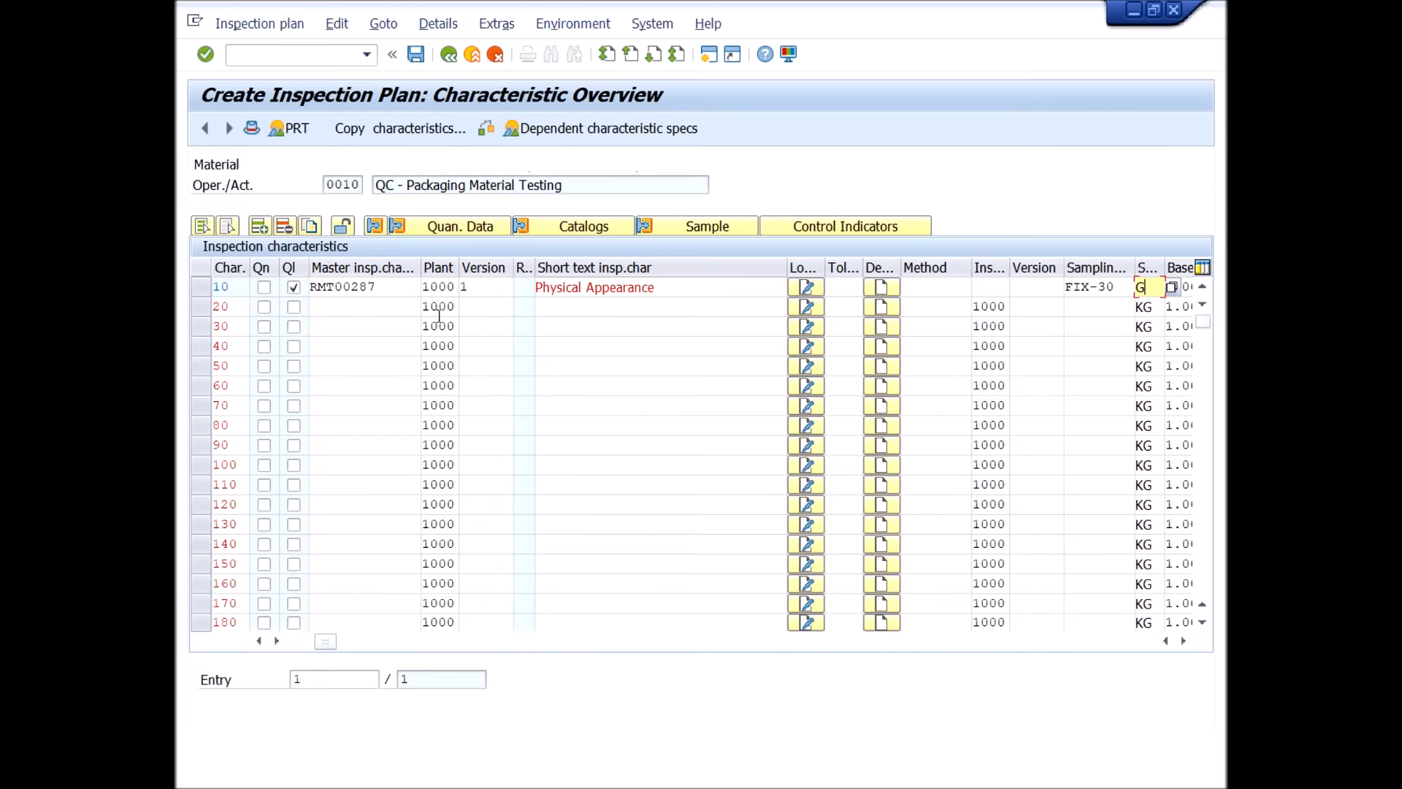
Assign master characteristic PKG00010, Length, to characteristic 20 by searching the search field for *length*, and validate it.
left_click(375, 307)
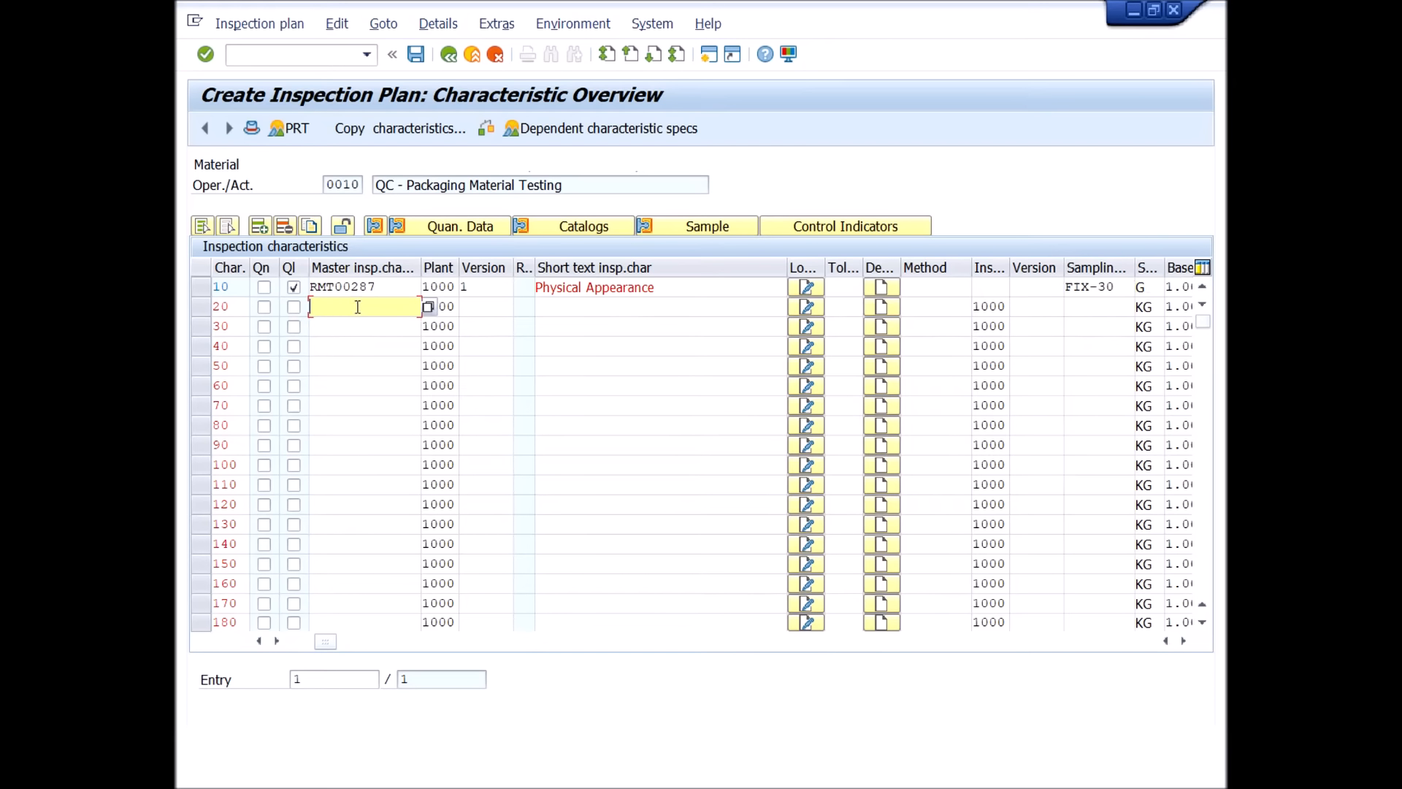
left_click(431, 311)
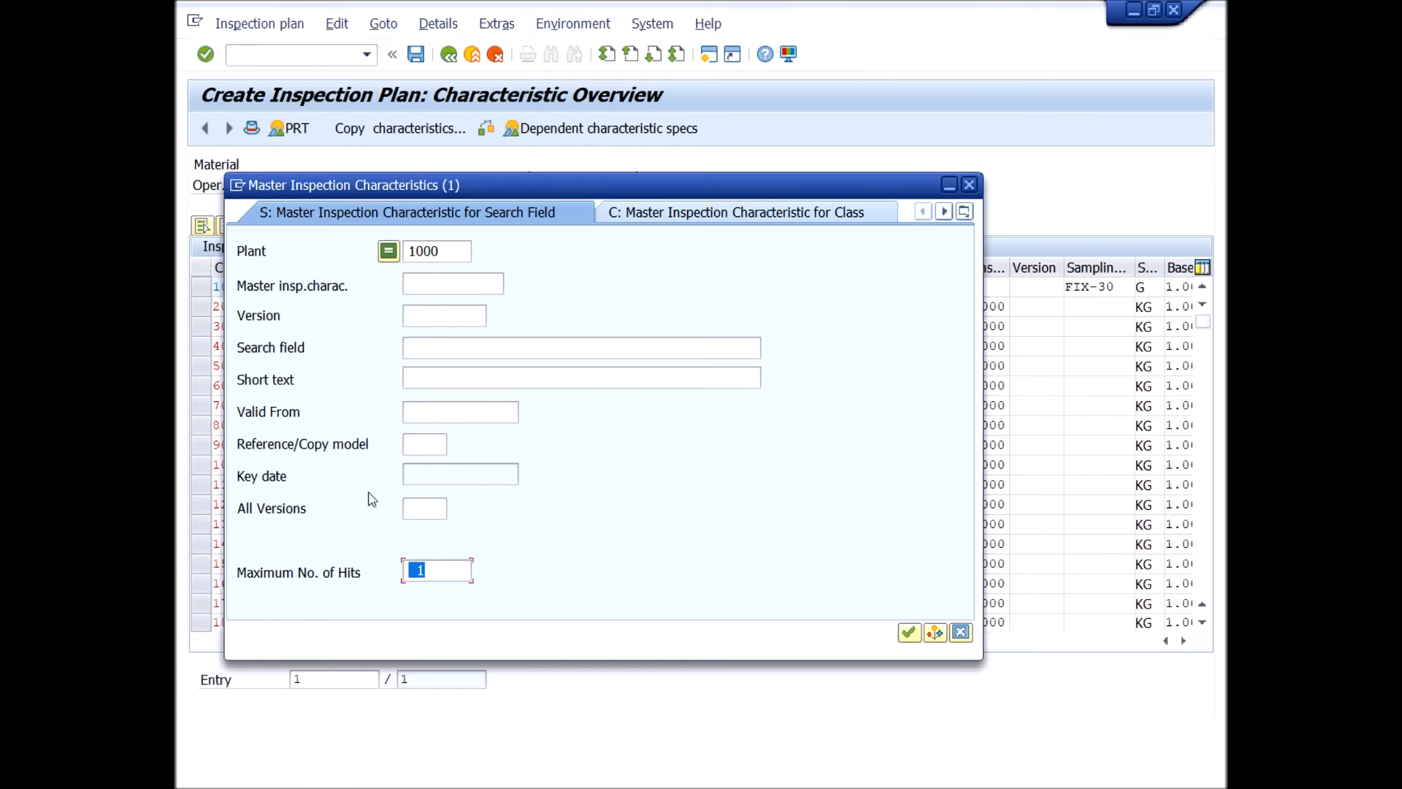
left_click(490, 347)
type("*")
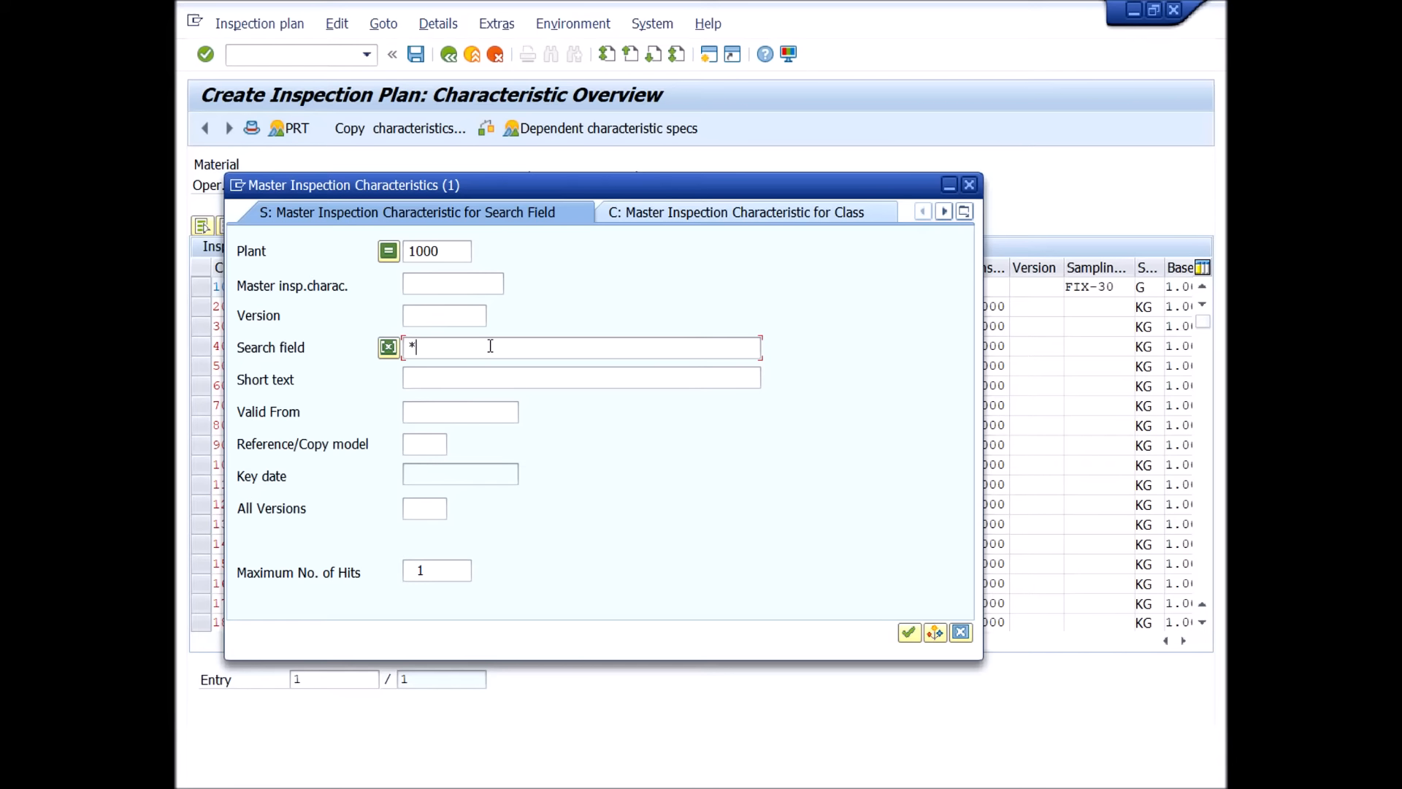
type("length*")
key("Return")
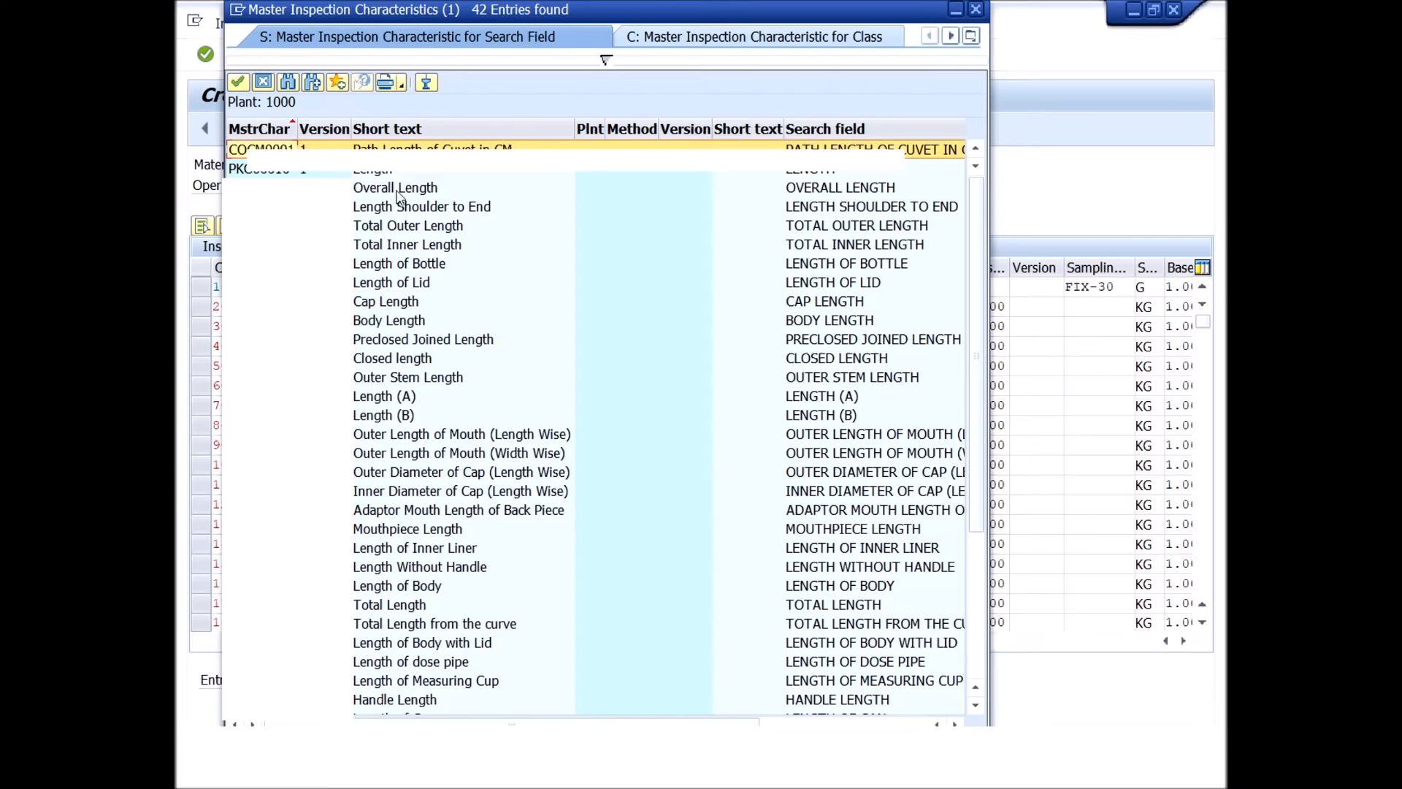
double_click(370, 172)
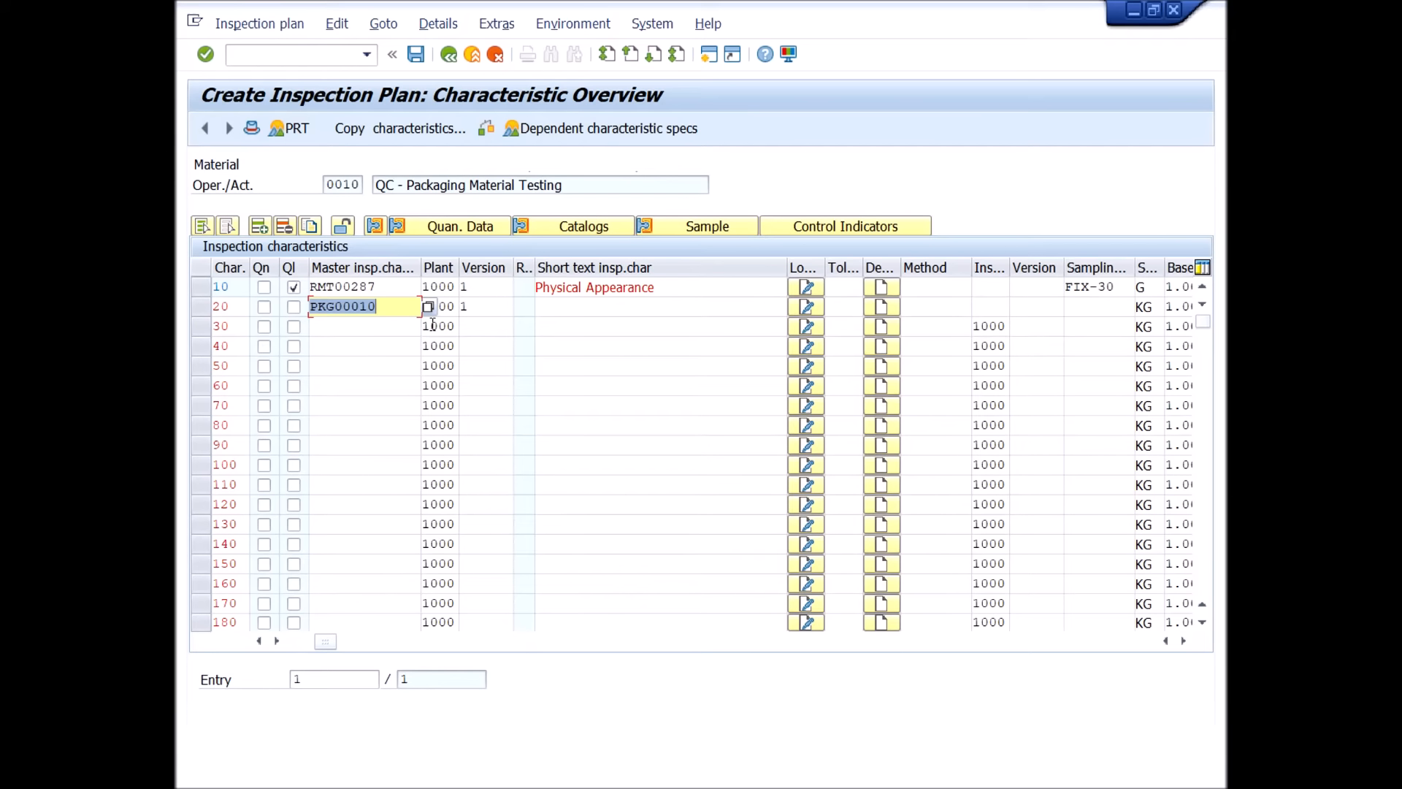
left_click(205, 54)
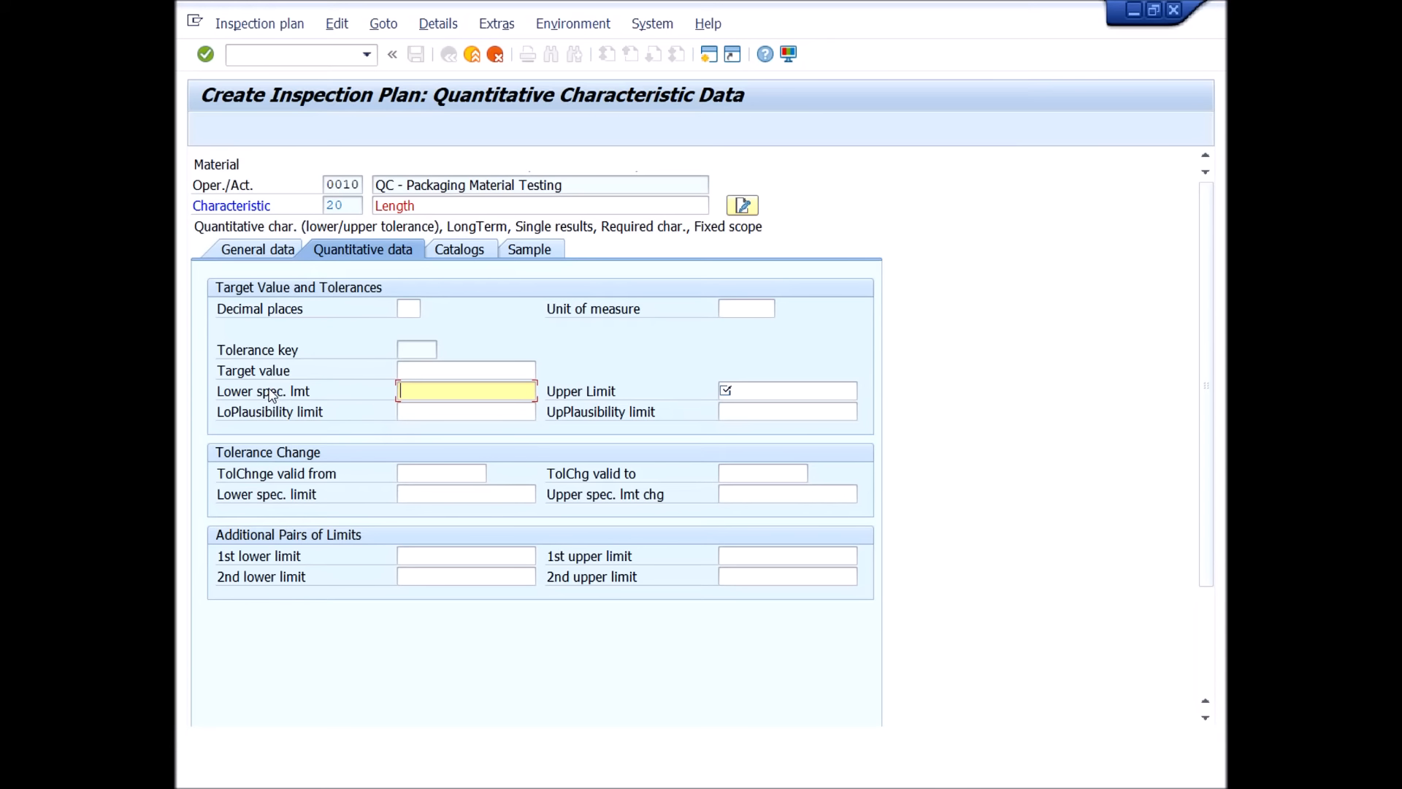
Read the field help for the lower specification limit of the Length characteristic and close it.
left_click(296, 397)
key("F1")
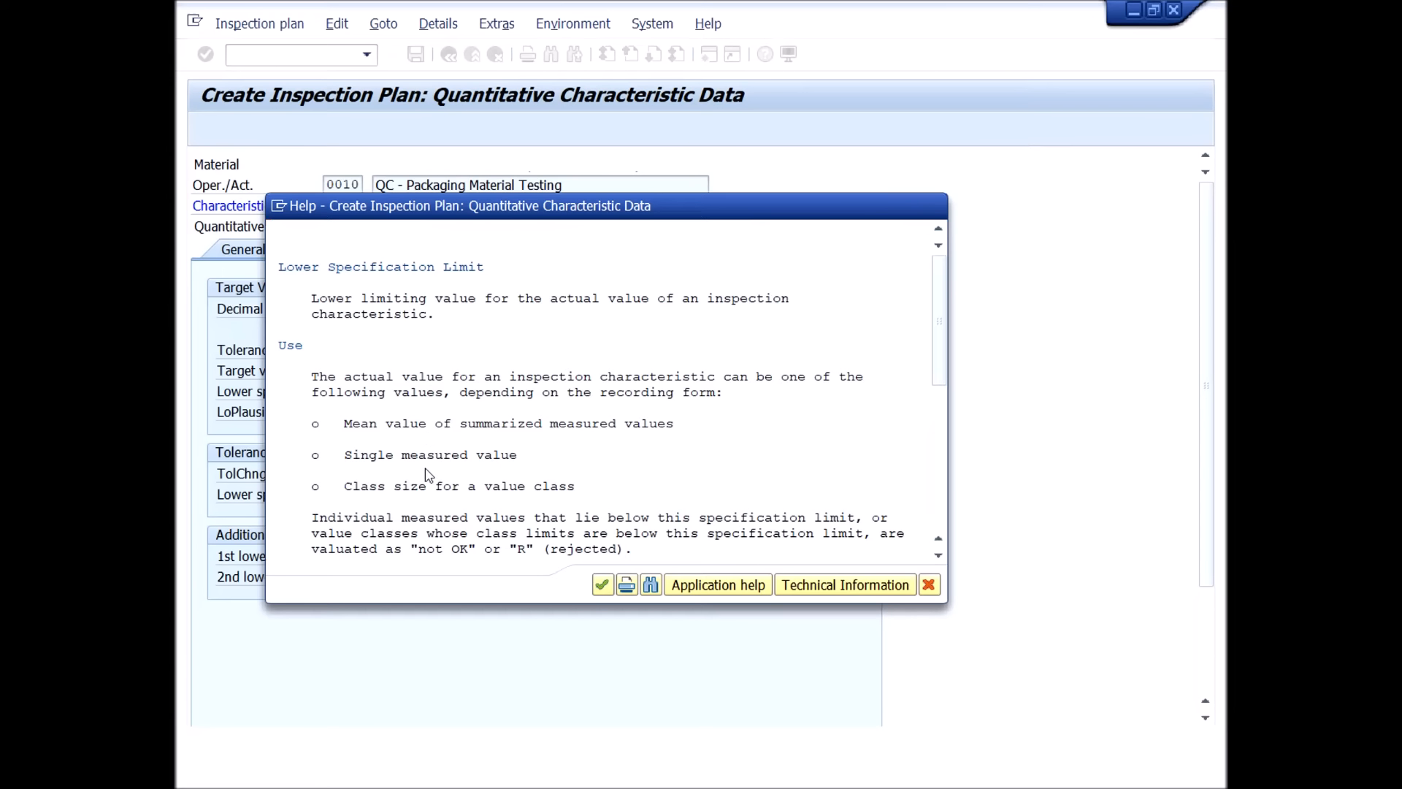
scroll(428, 474, "down", 1)
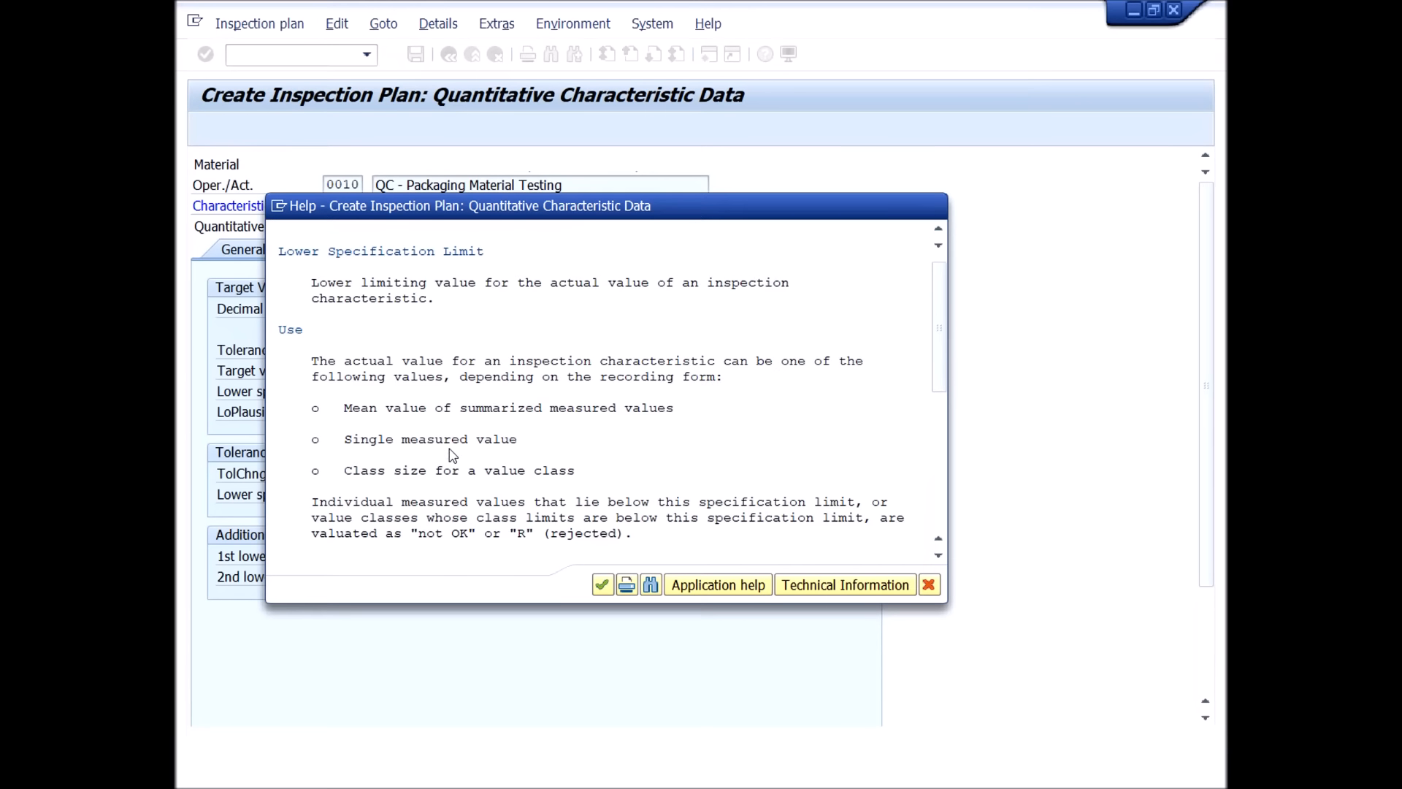
scroll(695, 500, "down", 9)
scroll(695, 500, "down", 1)
scroll(695, 501, "up", 2)
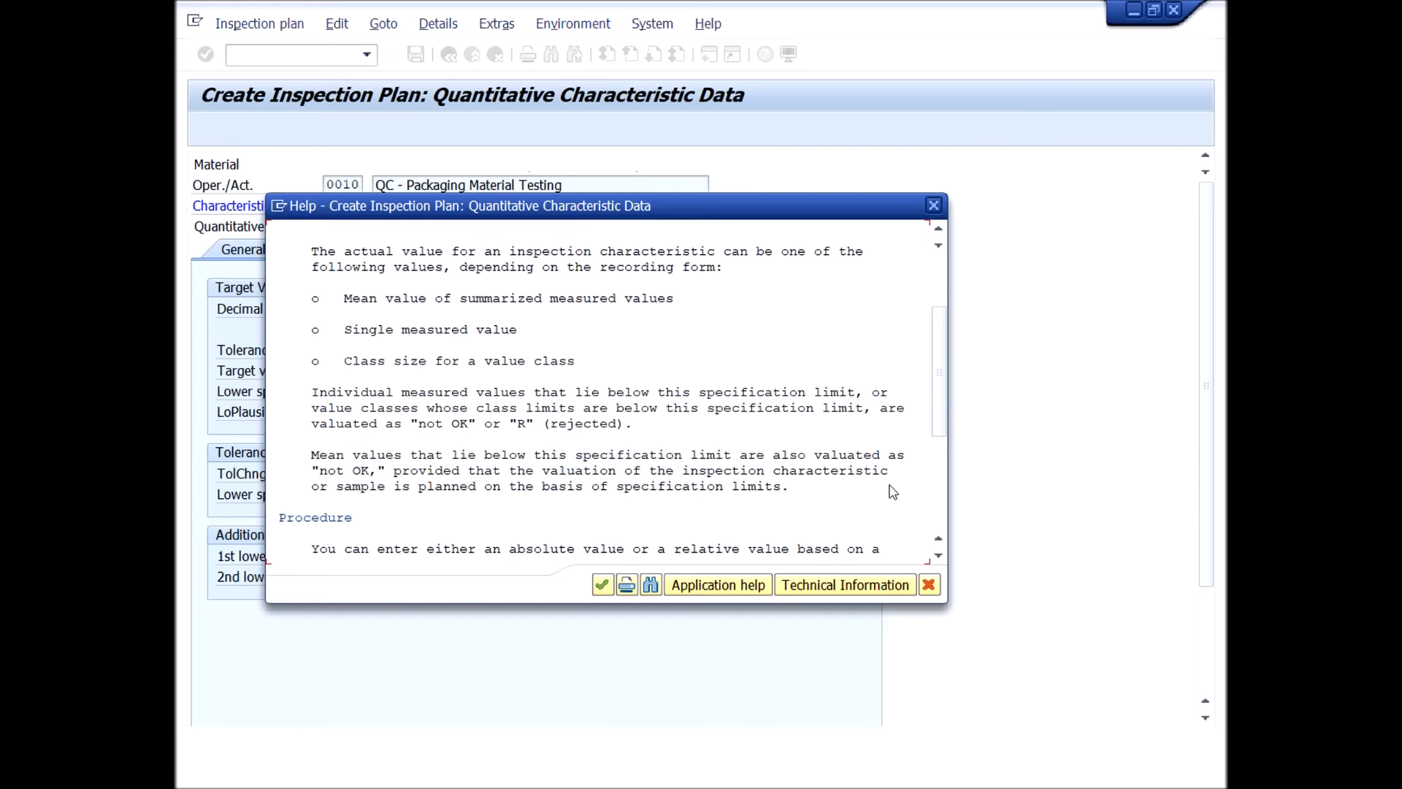
left_click(928, 584)
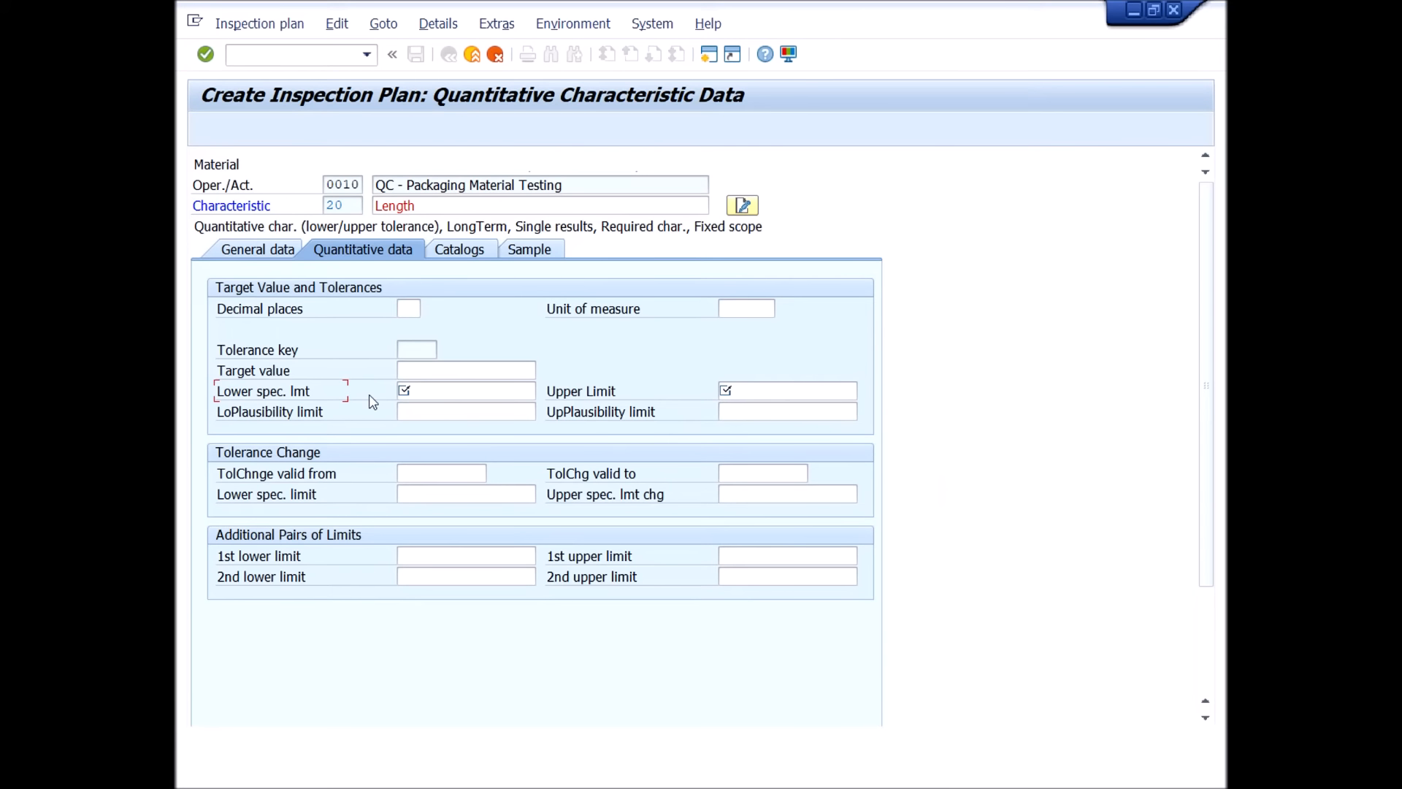
Set the Length characteristic's lower specification limit to 60, upper limit to 70, unit of measure to mm and decimal places to 2.
left_click(474, 391)
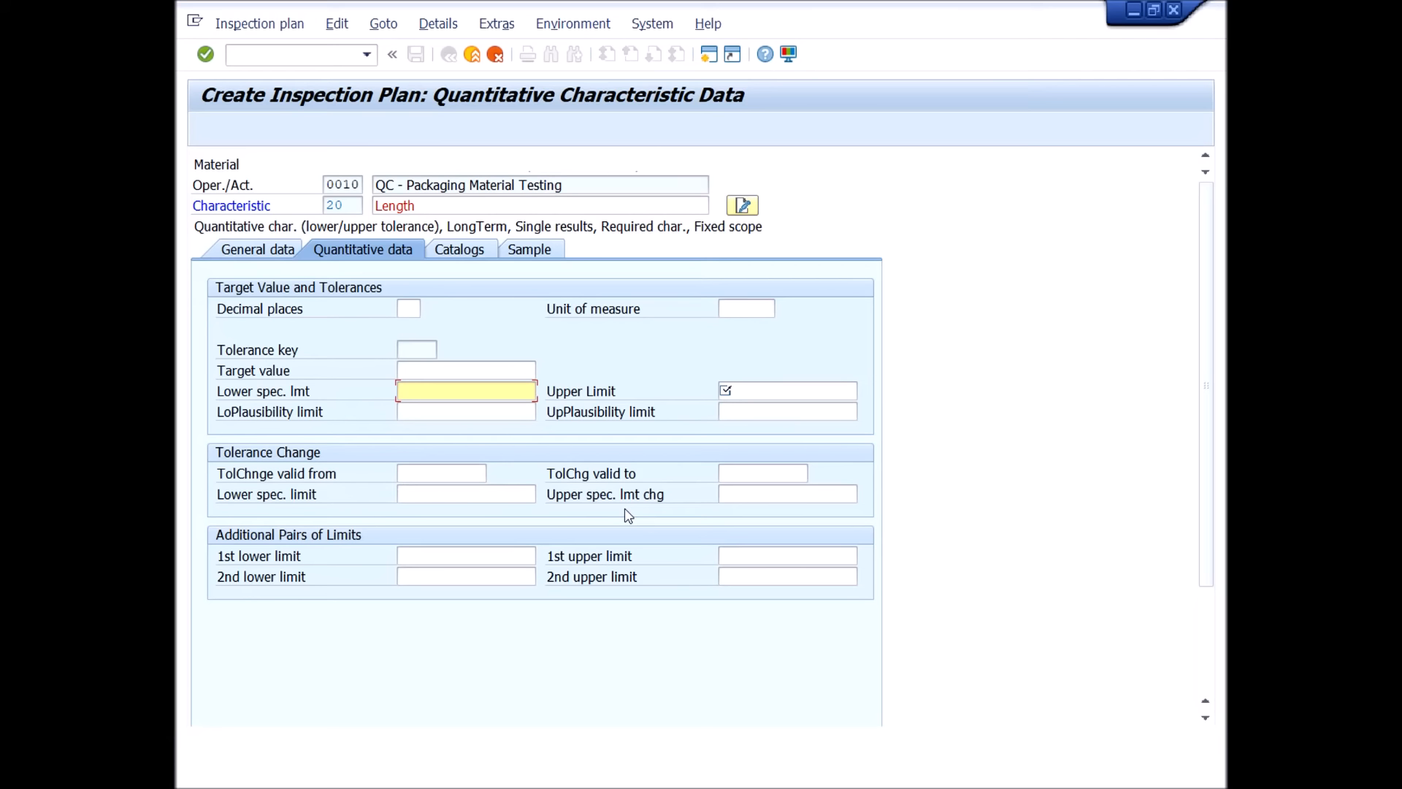
type("60")
key("Tab")
type("70")
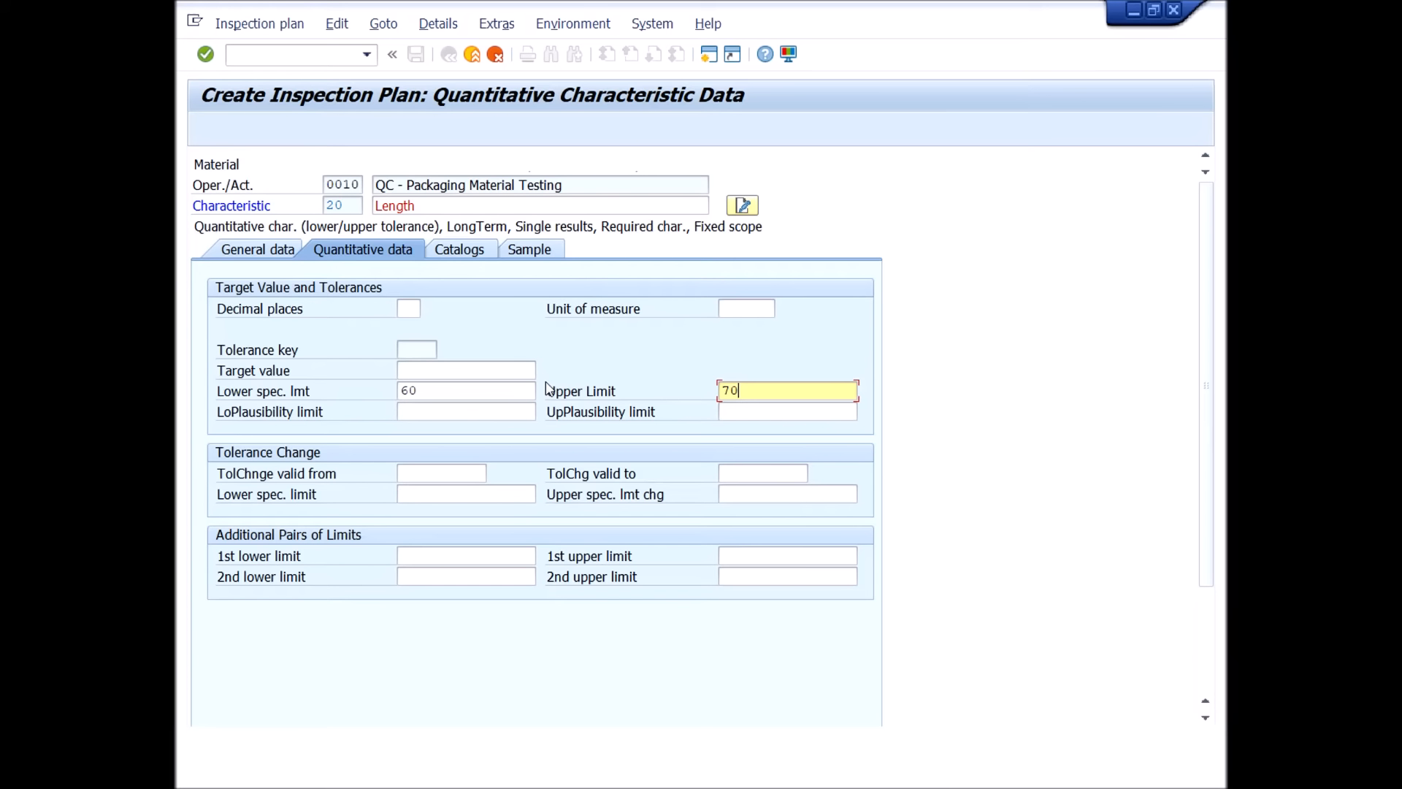
left_click(740, 309)
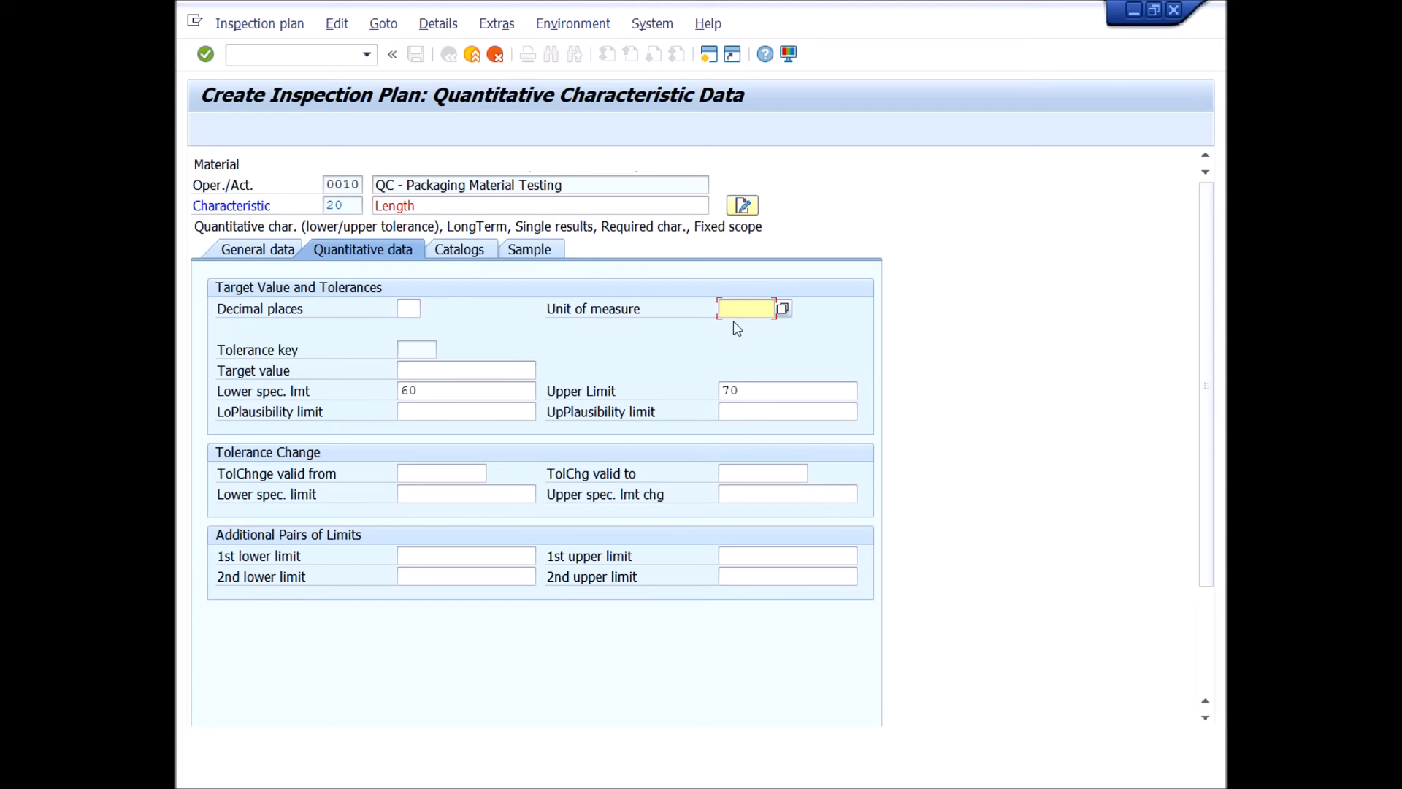
type("mm")
left_click(408, 308)
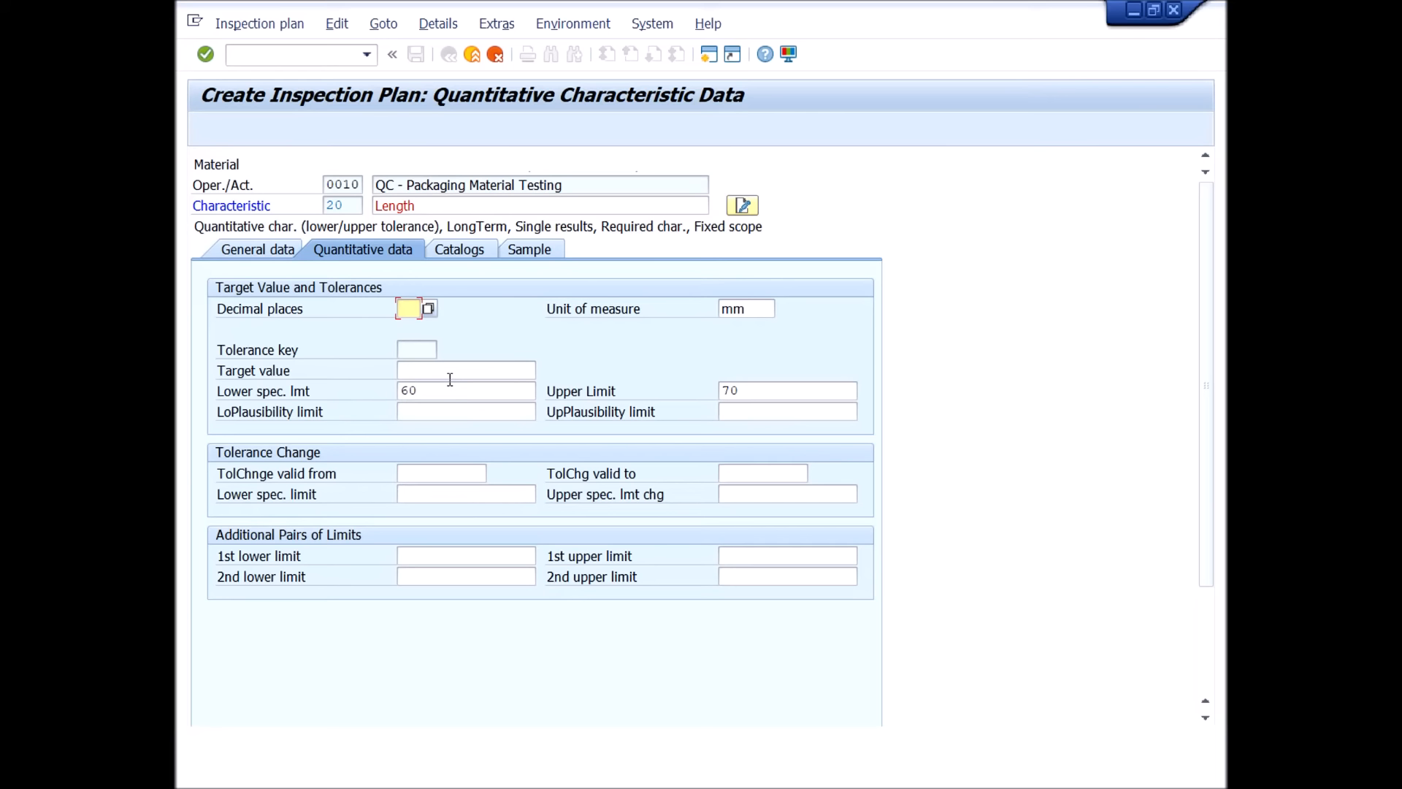
left_click(441, 393)
left_click(443, 370)
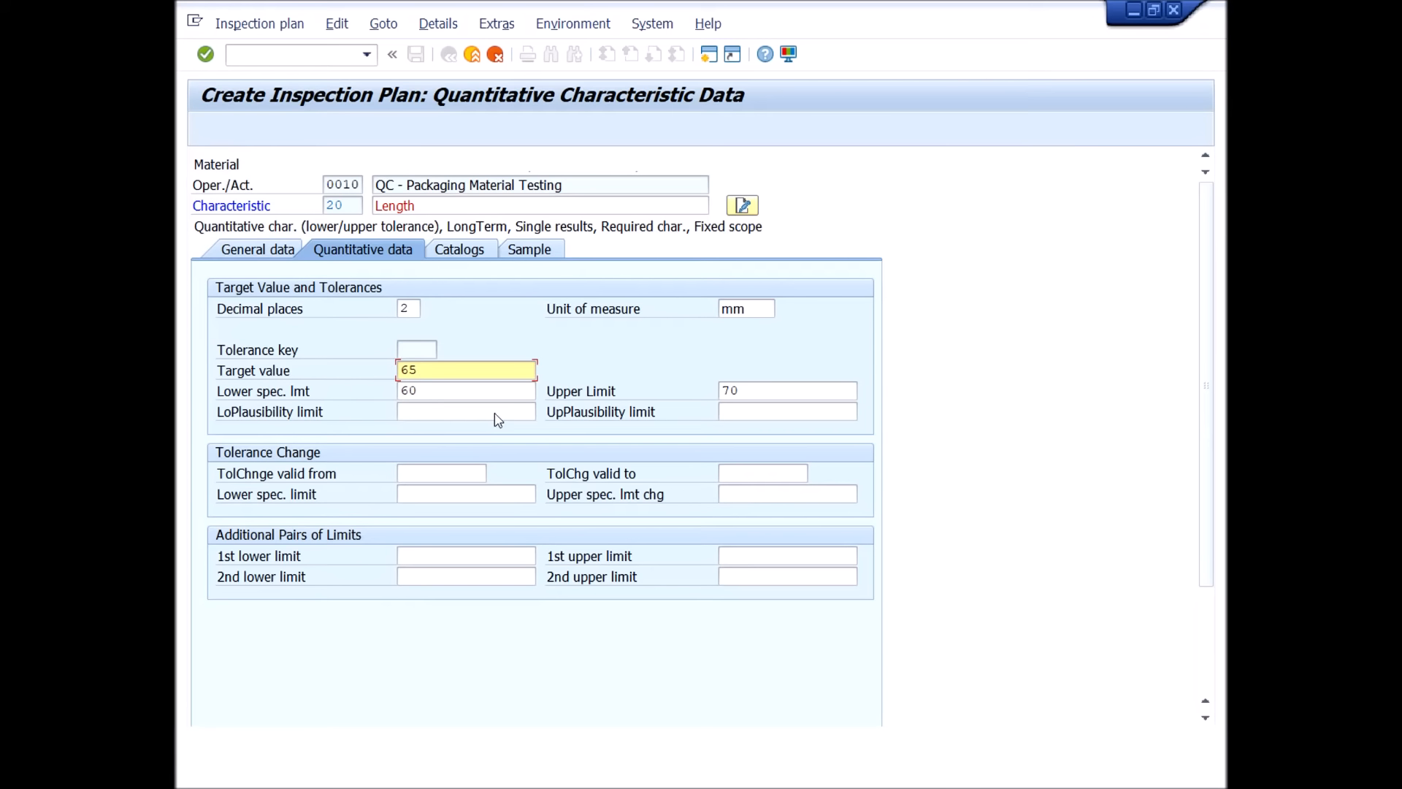
left_click_drag(438, 370, 363, 370)
key("Delete")
left_click(485, 394)
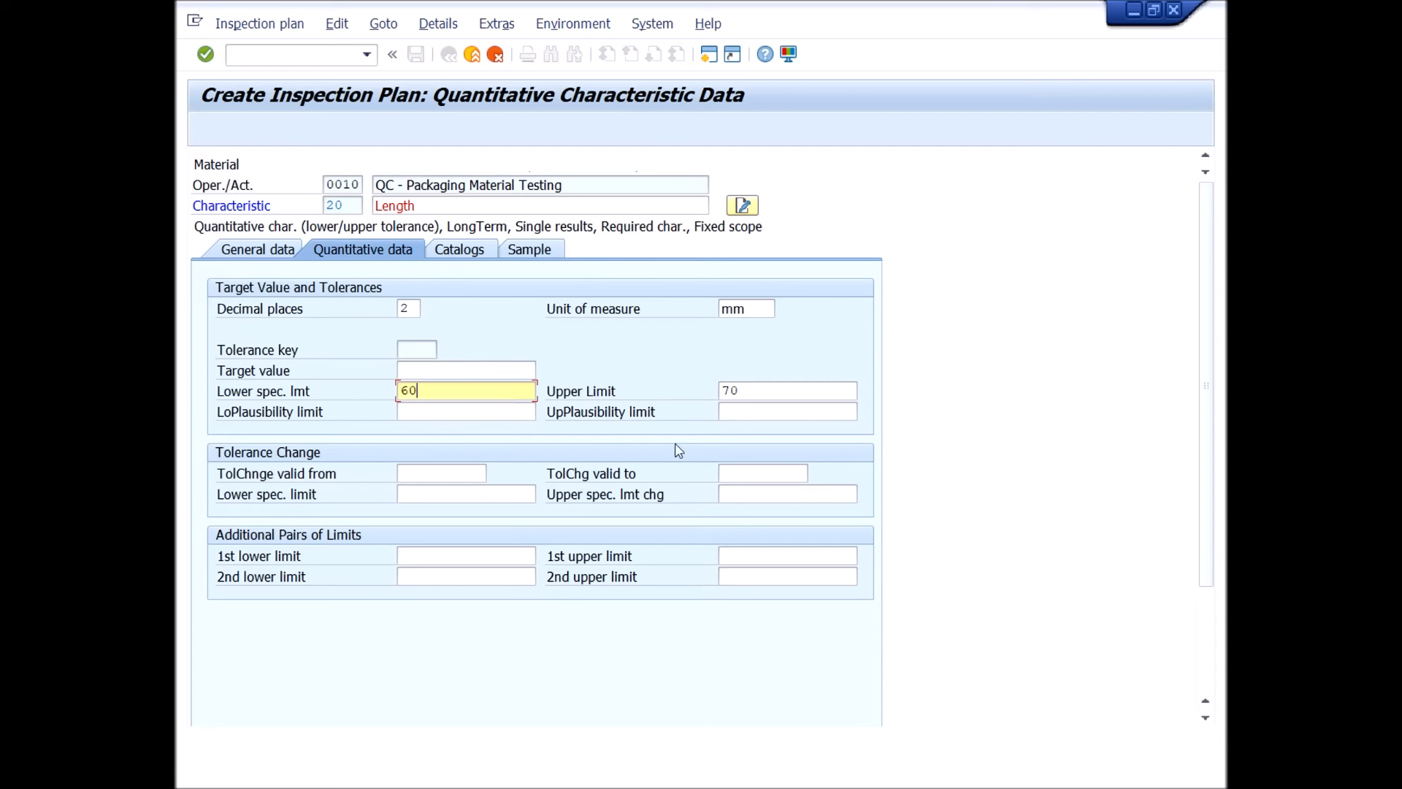
left_click(764, 396)
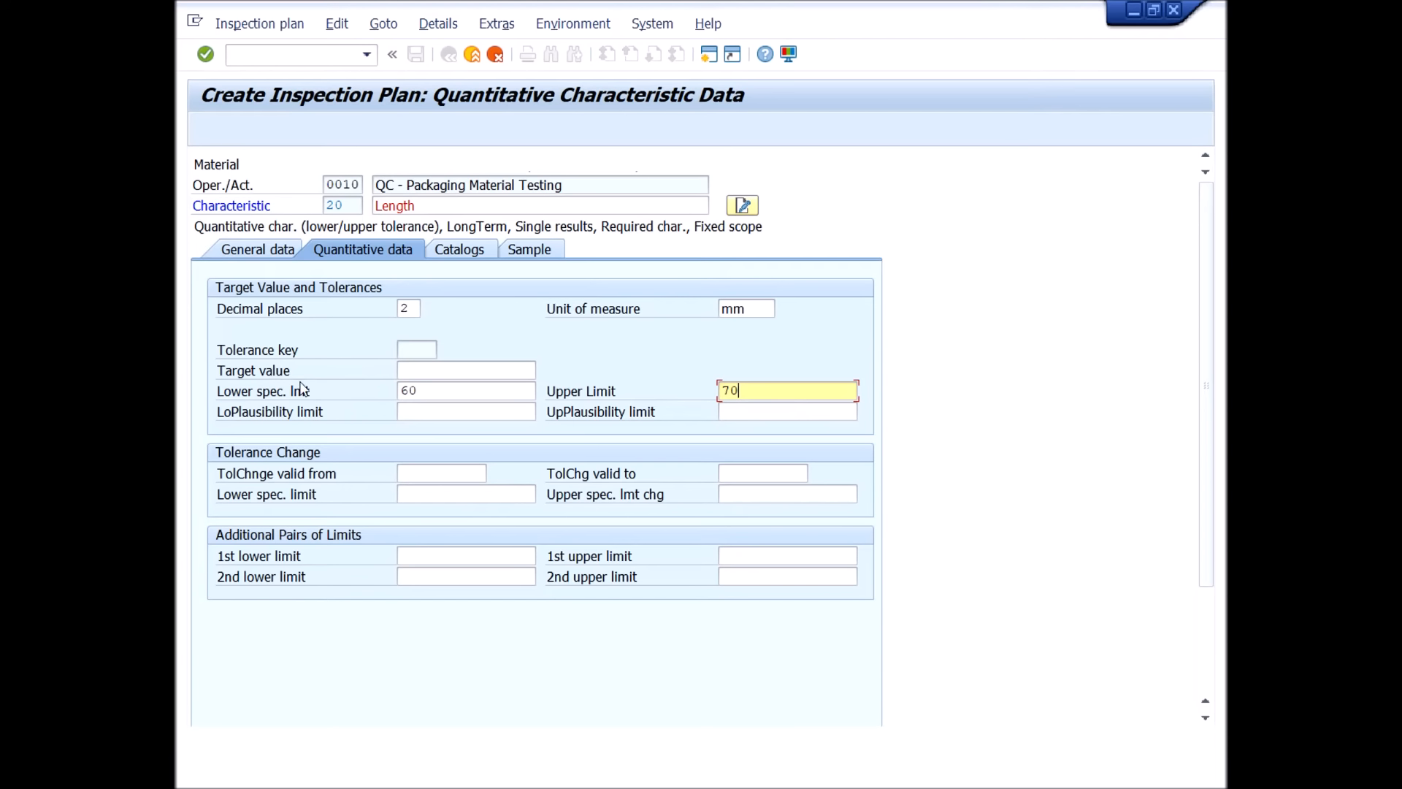
Read the field help for the target value of the quantitative characteristic and close it.
left_click(273, 376)
key("F1")
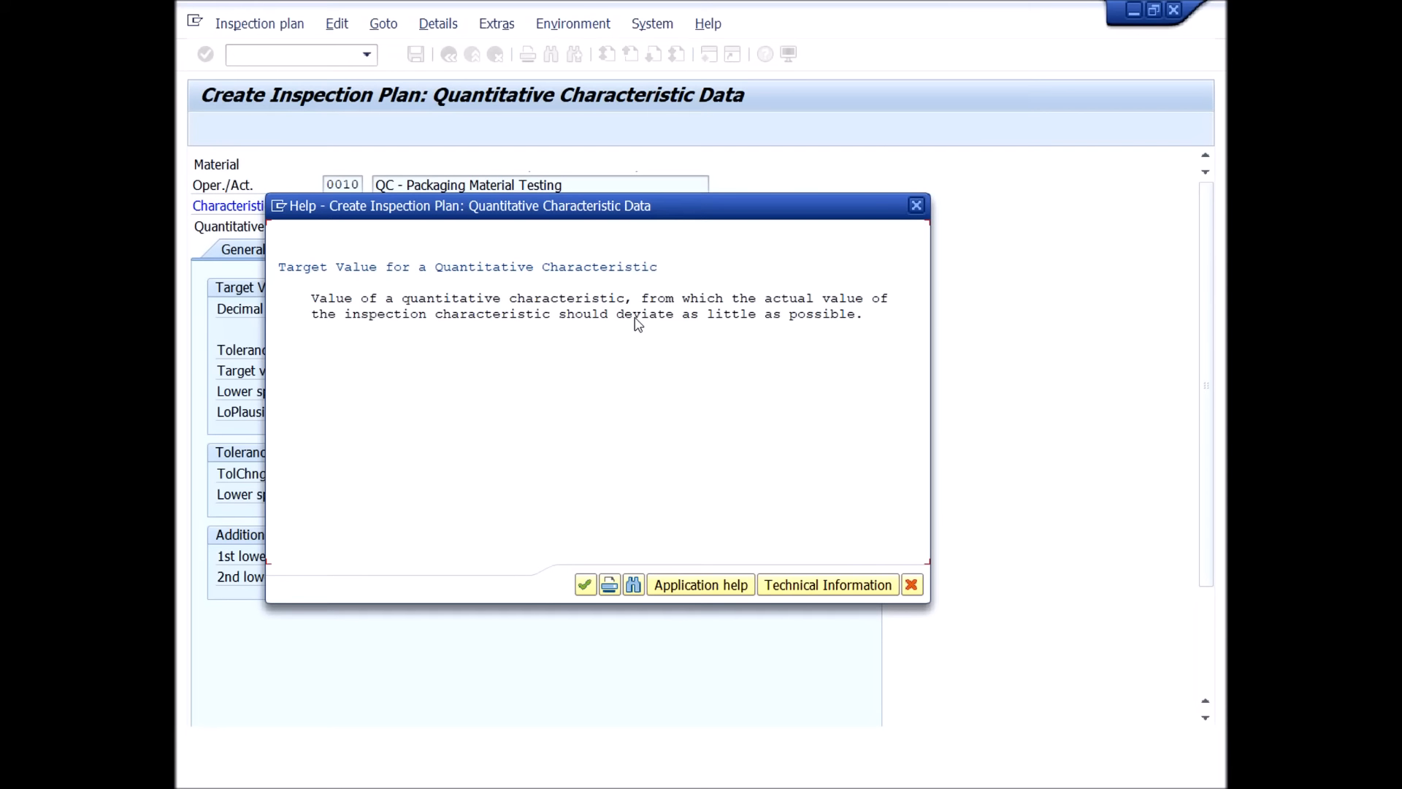
left_click(911, 585)
Check the unit of measure and decimal places of the Length characteristic and validate its quantitative data.
left_click(745, 309)
left_click(412, 312)
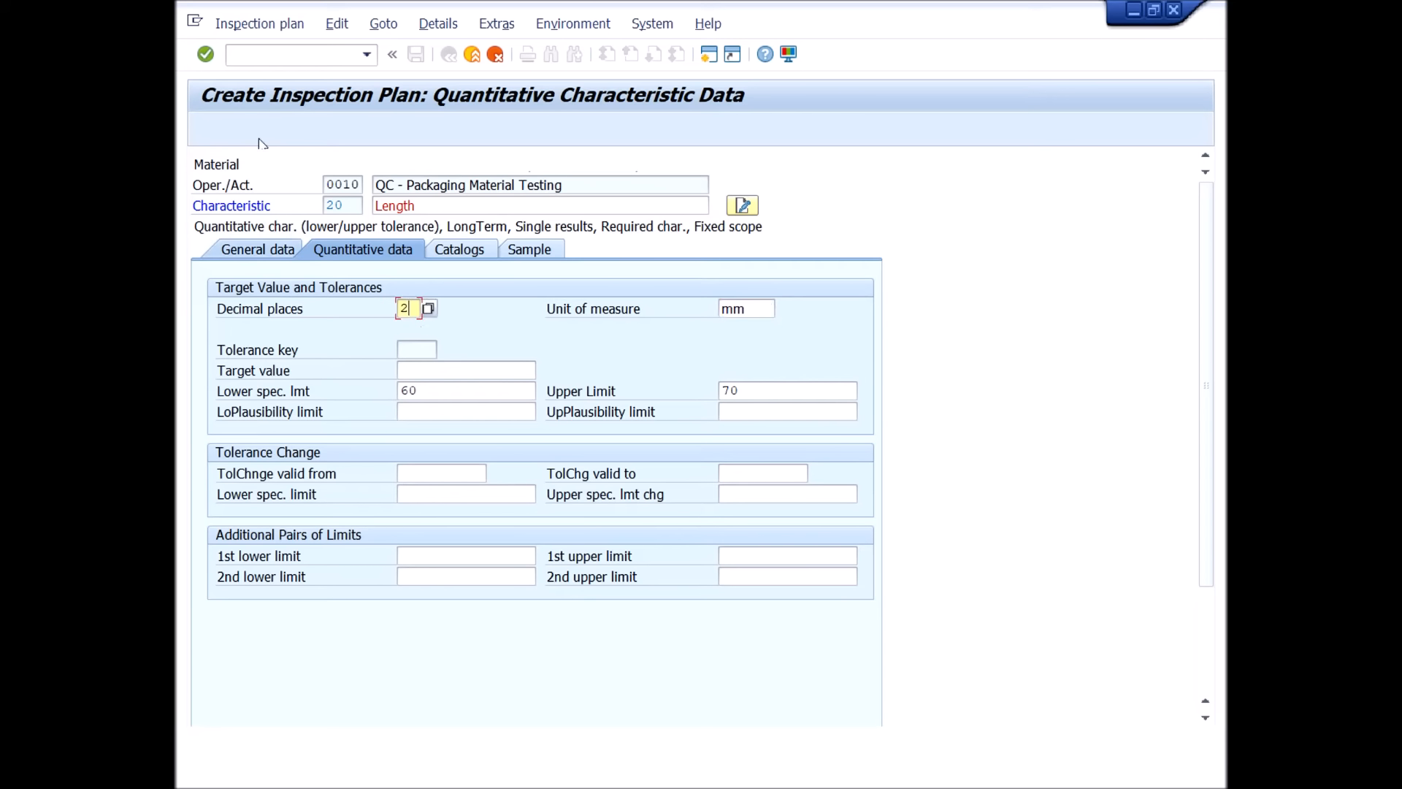
left_click(205, 55)
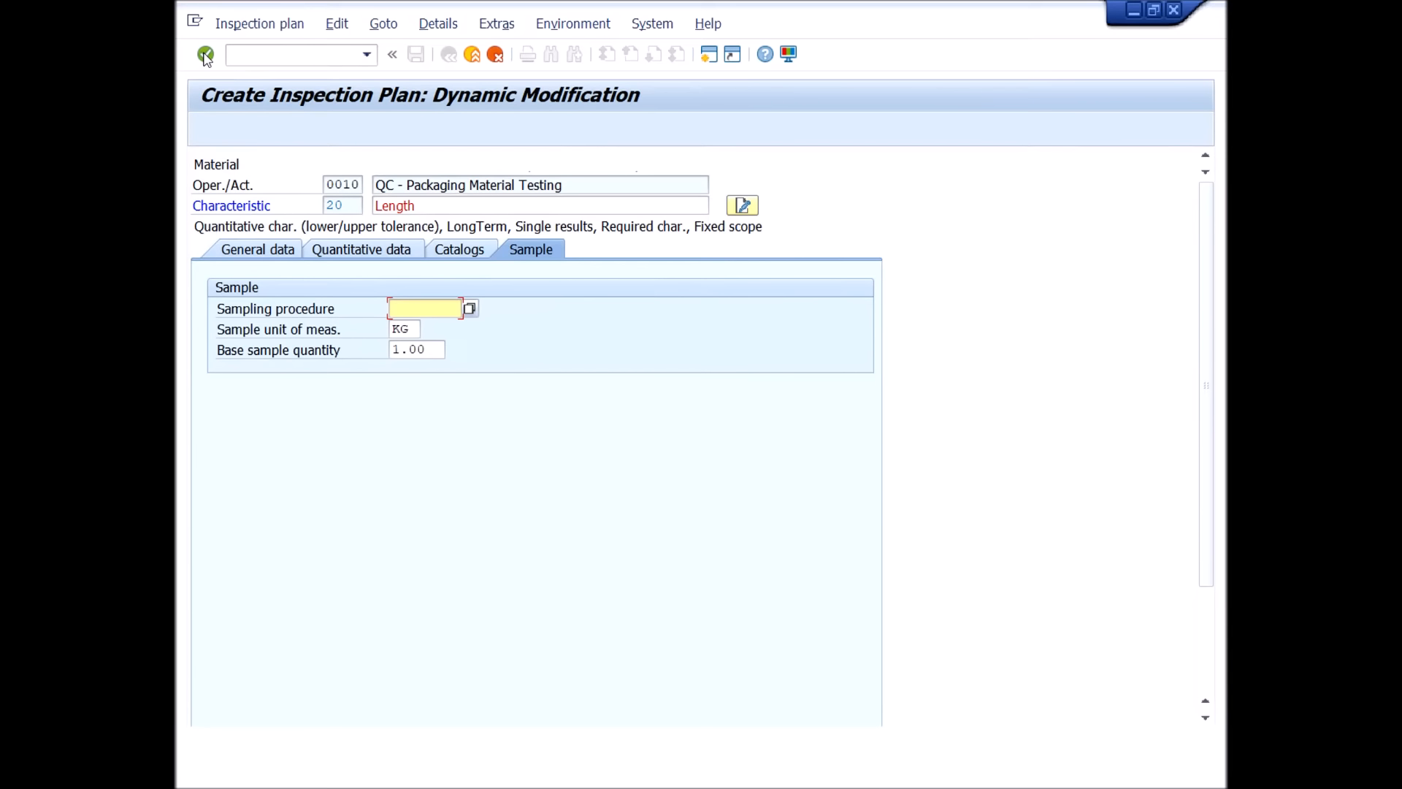
Enter sampling procedure AFIX-05 and sample unit of measure EA for the Length characteristic and validate the sample data.
left_click(429, 312)
left_click(432, 359)
left_click(414, 330)
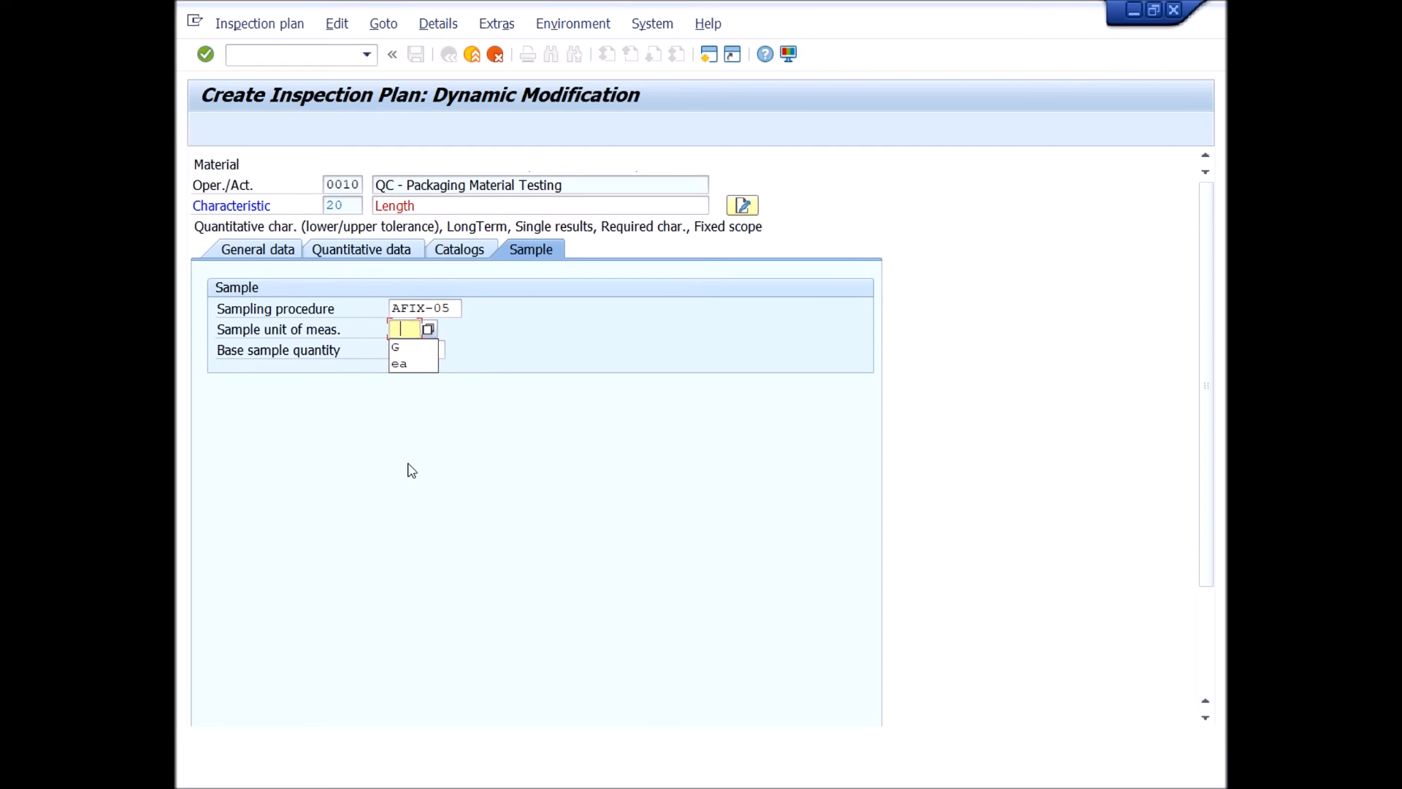
left_click(414, 365)
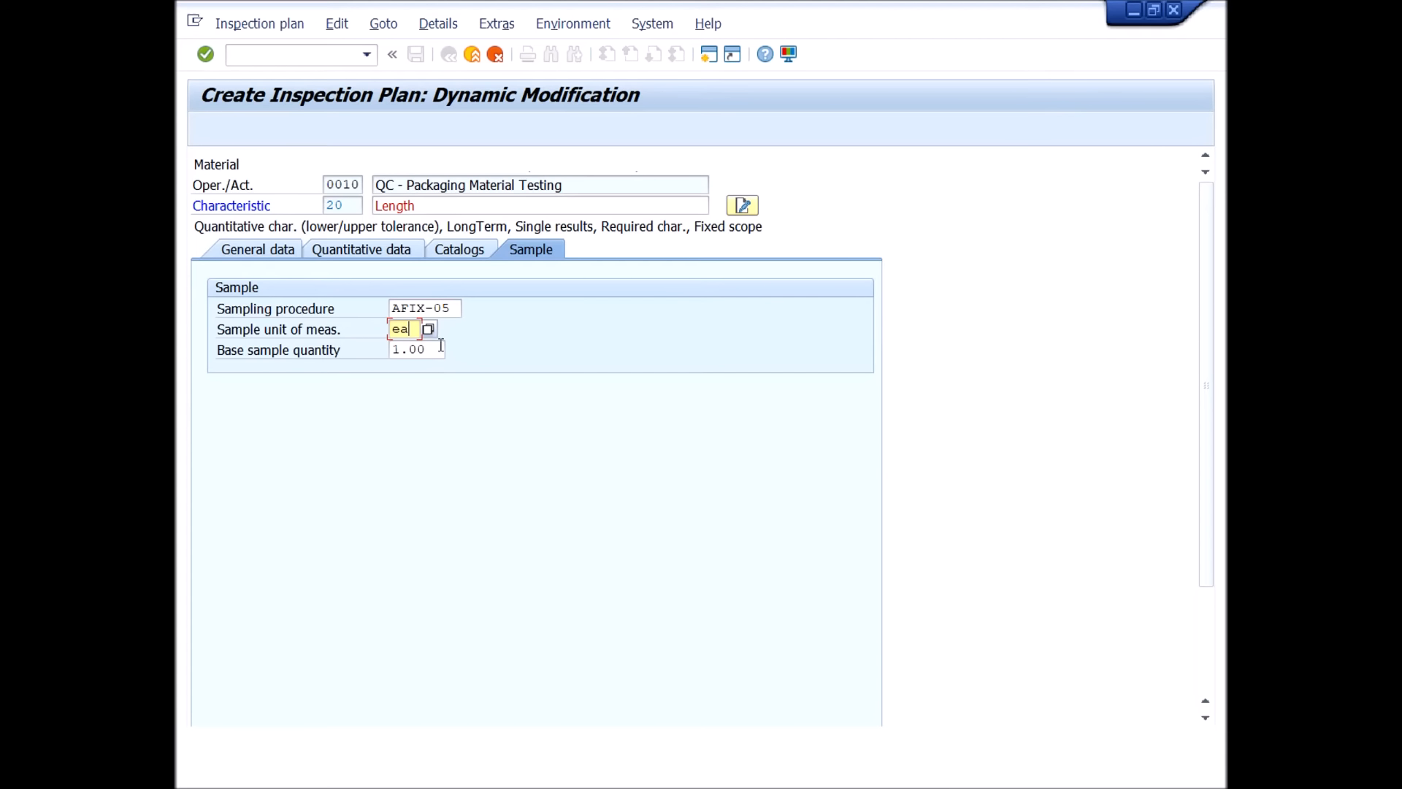
left_click(205, 54)
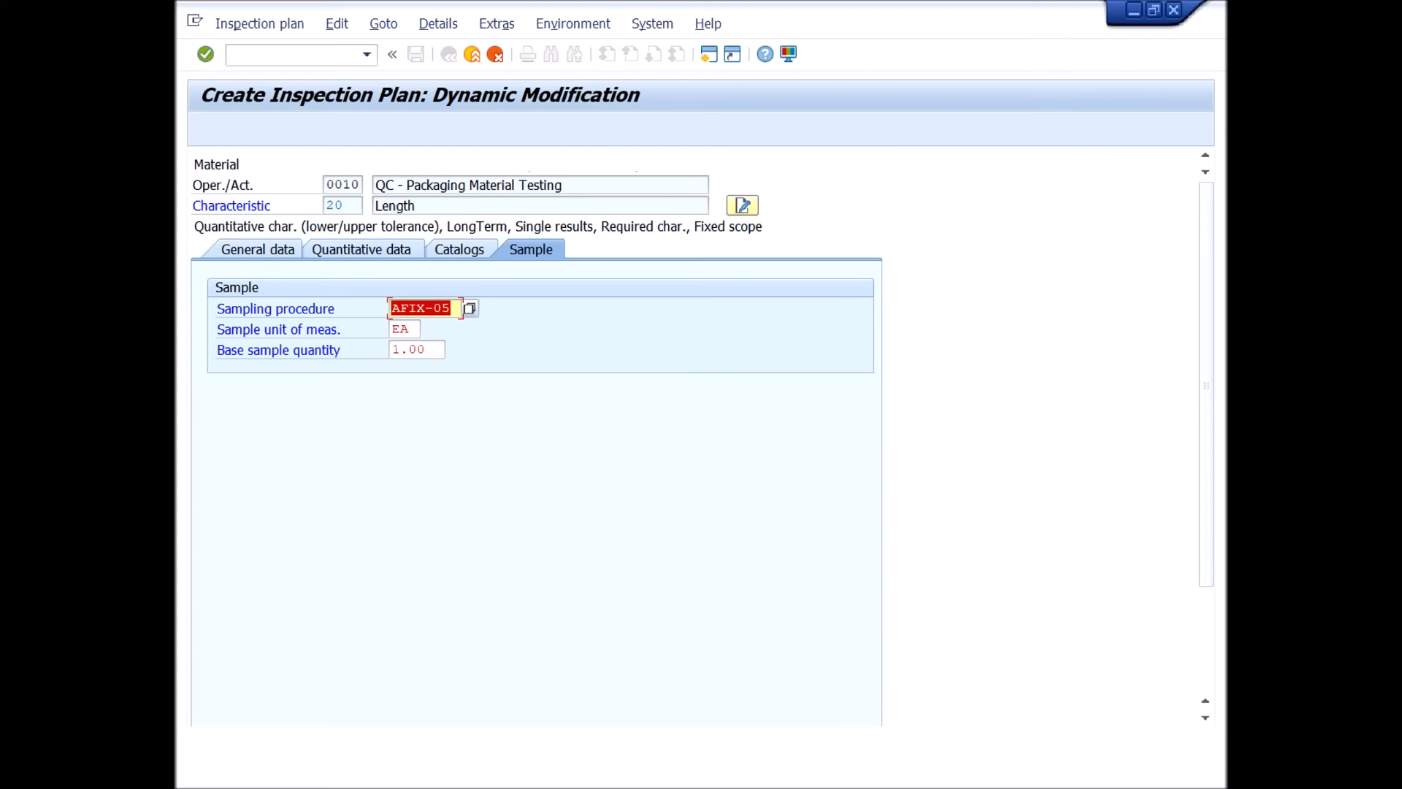
Change the sample unit of measure of the Length characteristic to G and confirm the sample data.
left_click_drag(419, 334, 303, 328)
key("BackSpace")
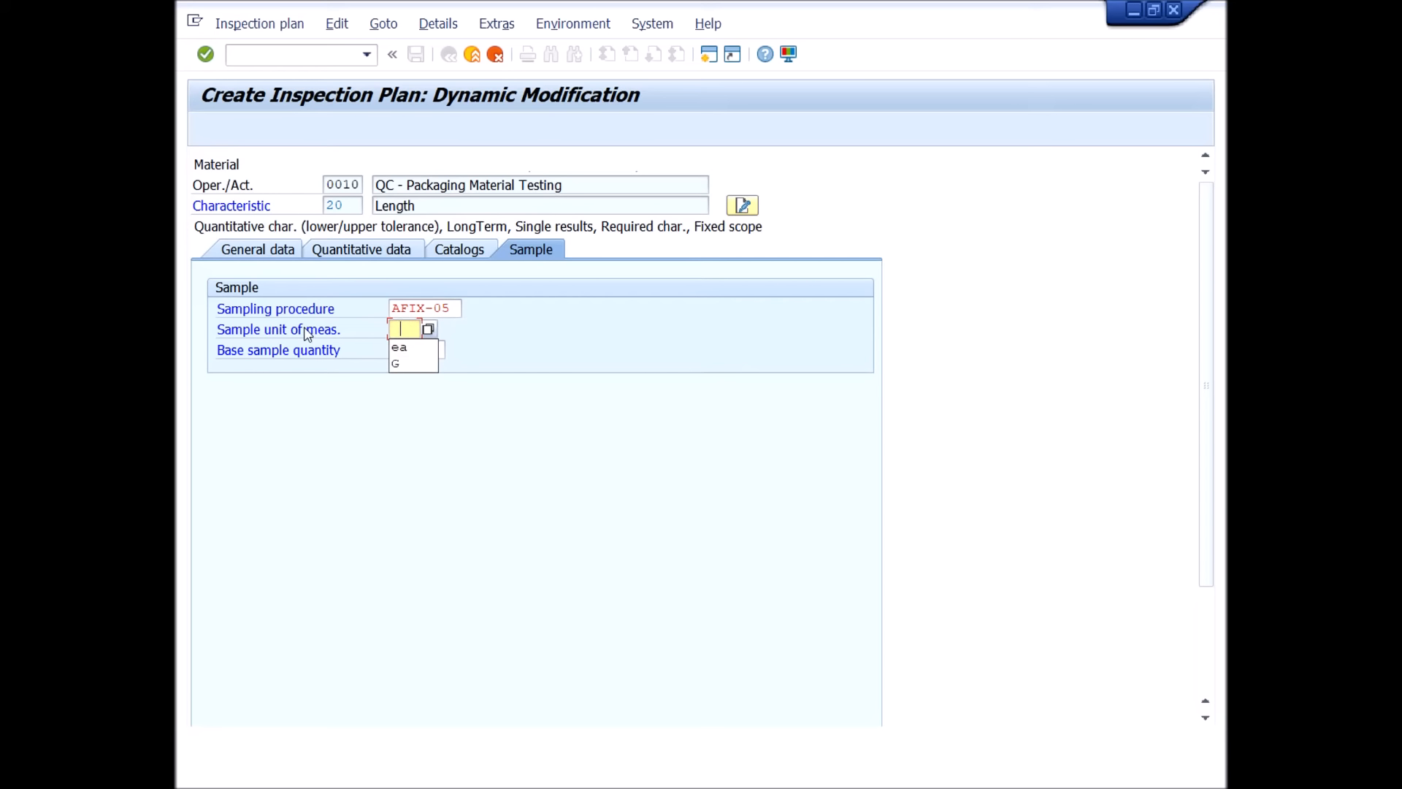
left_click(414, 370)
key("Return")
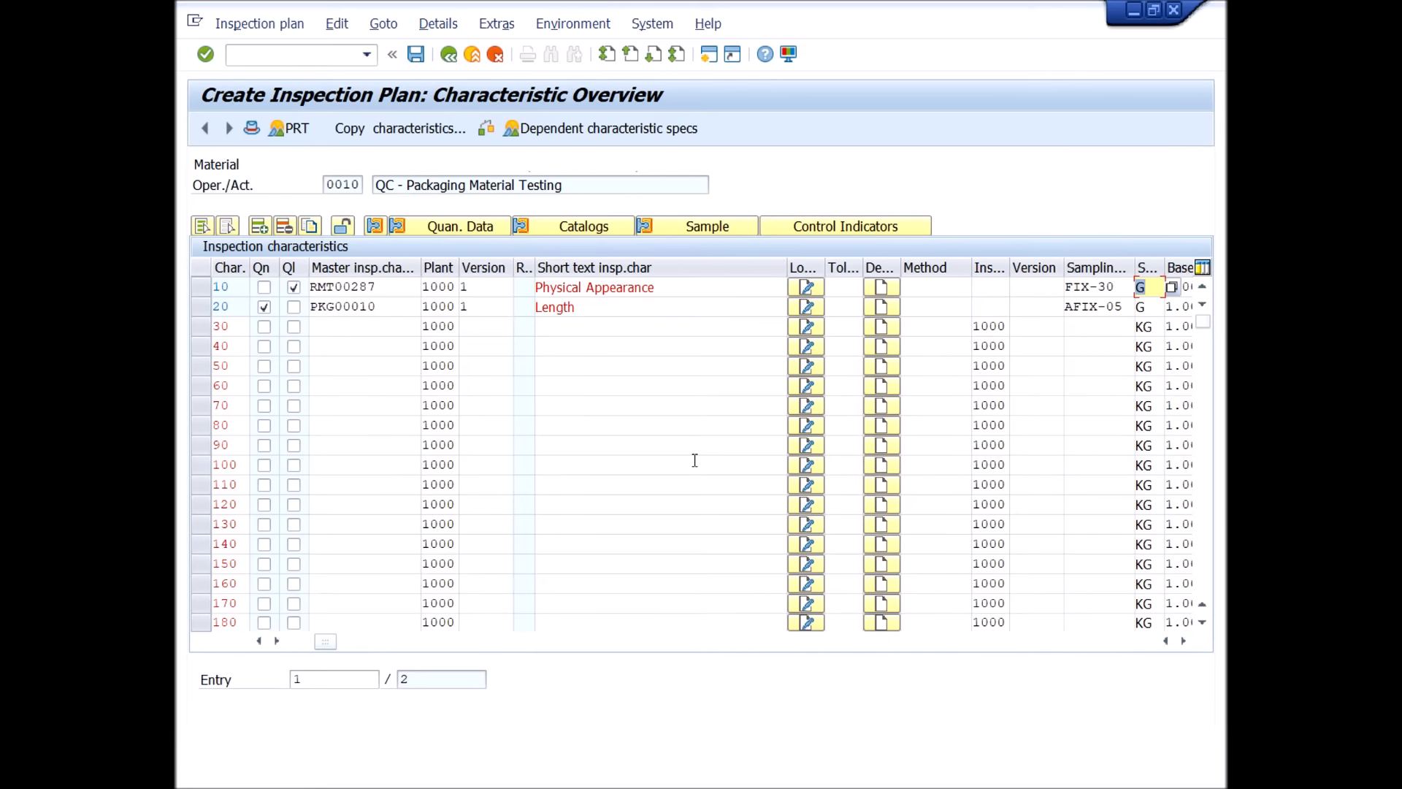
Select the Length characteristic, choose Single result for its results confirmation in the control indicators, and confirm both pages of indicators.
left_click(584, 306)
left_click(203, 312)
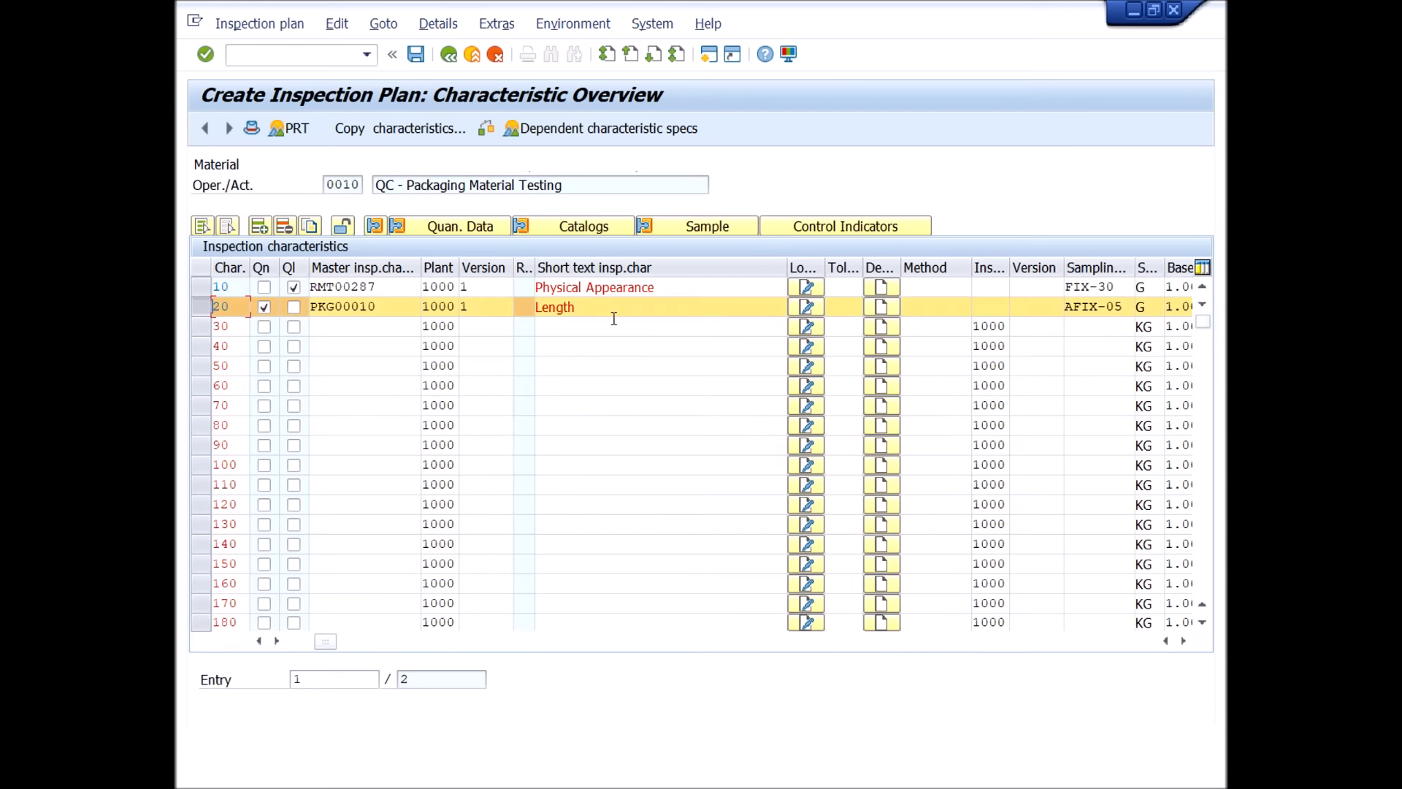
left_click(845, 228)
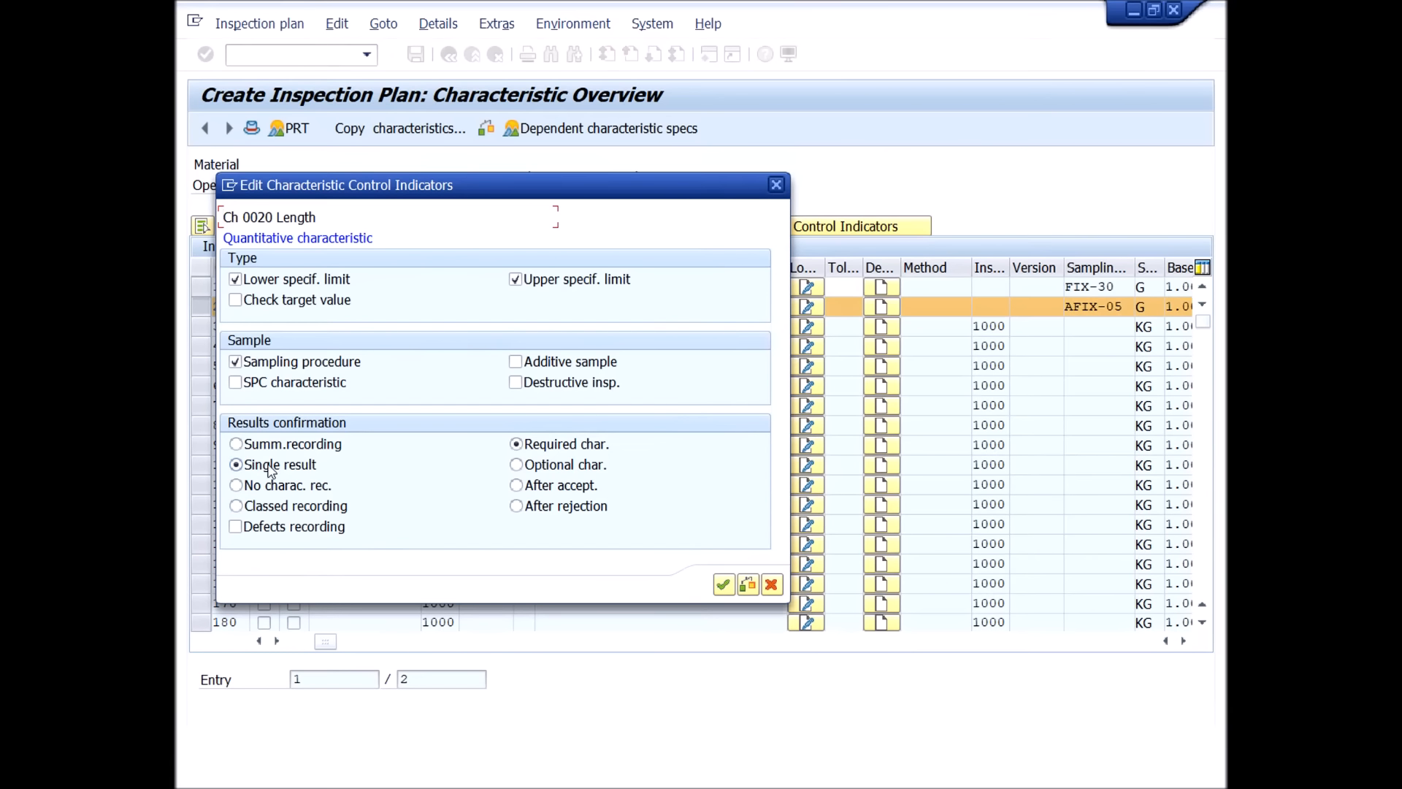
left_click(264, 444)
left_click(264, 468)
left_click(723, 586)
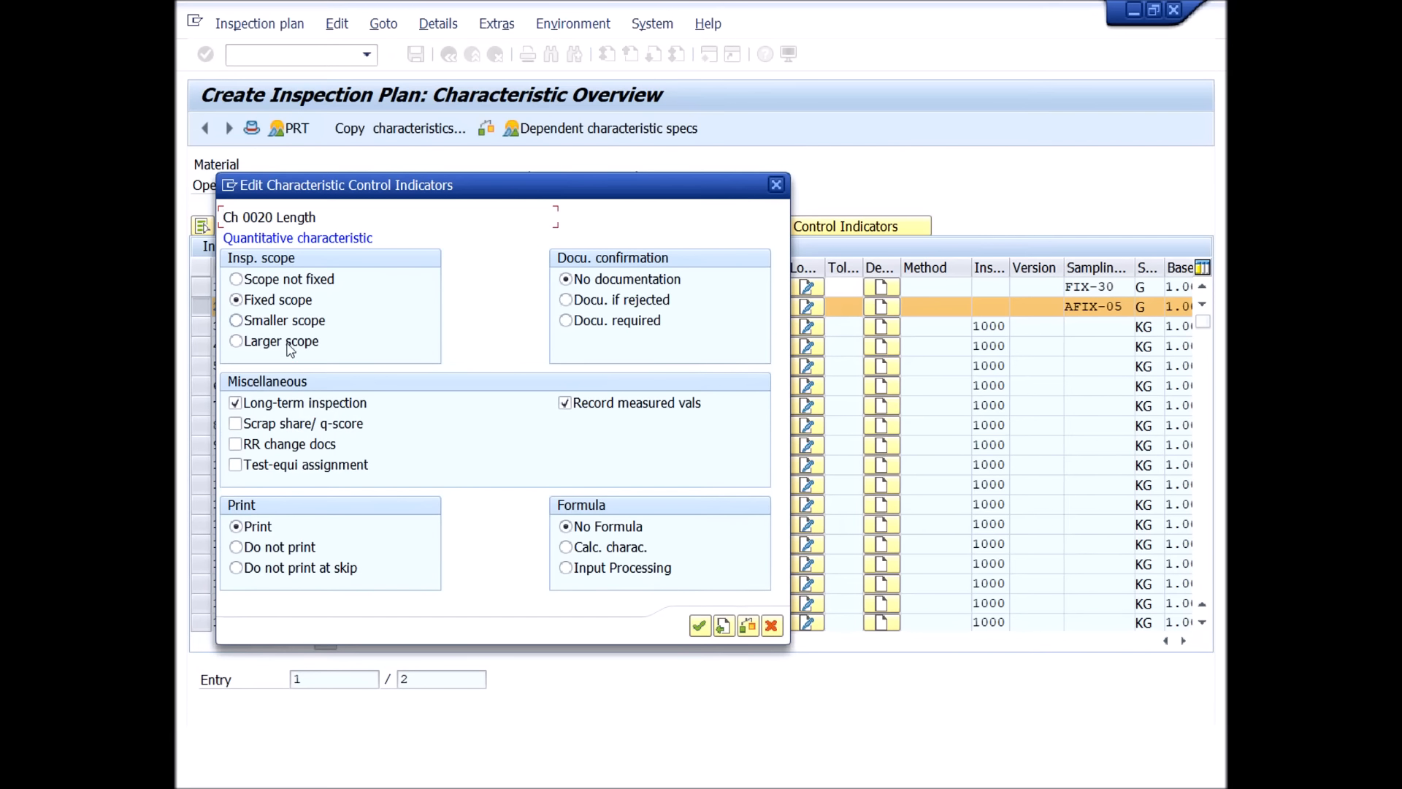
left_click(698, 626)
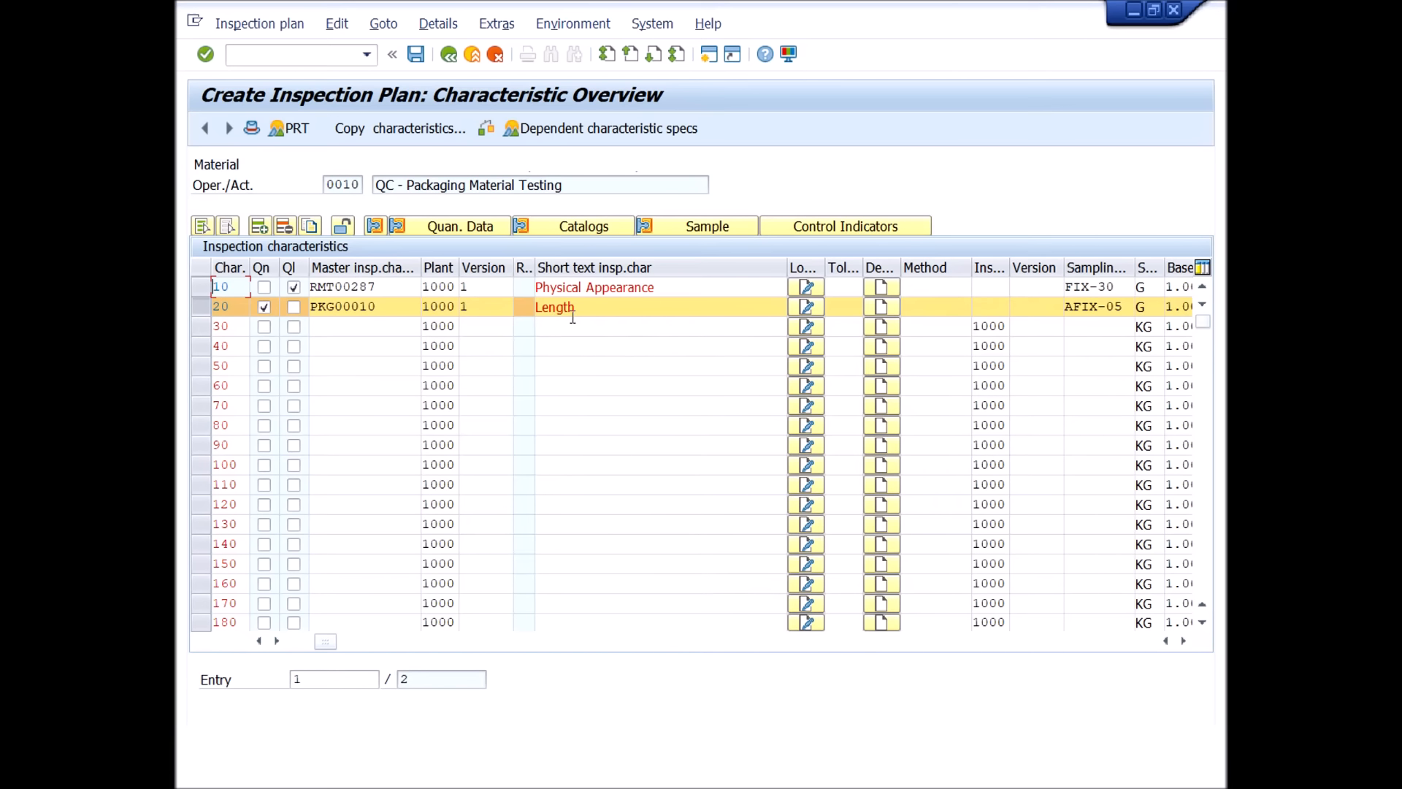
Assign master characteristic PKG00009, Height, to characteristic 30 by searching the search field for height, and validate it.
left_click(347, 326)
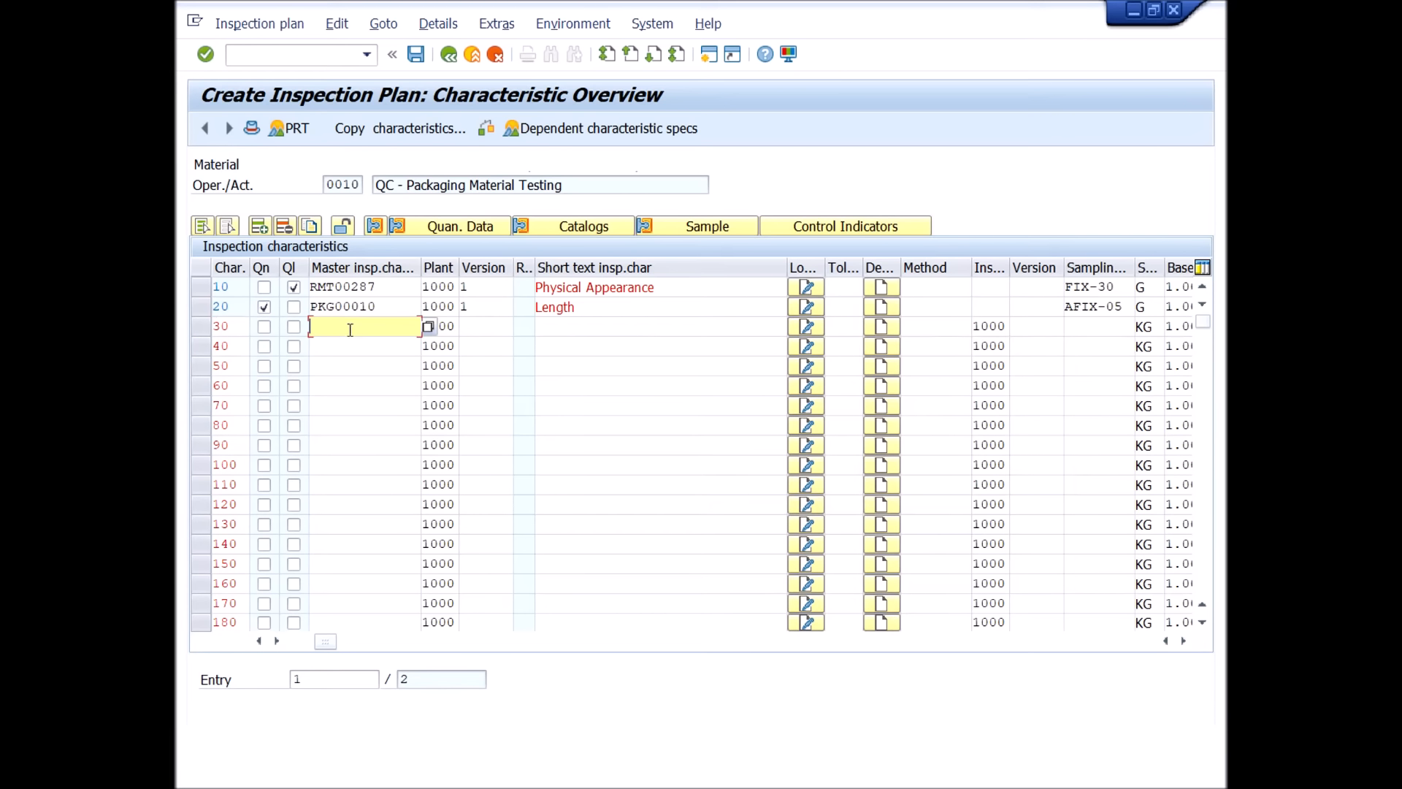
left_click(429, 327)
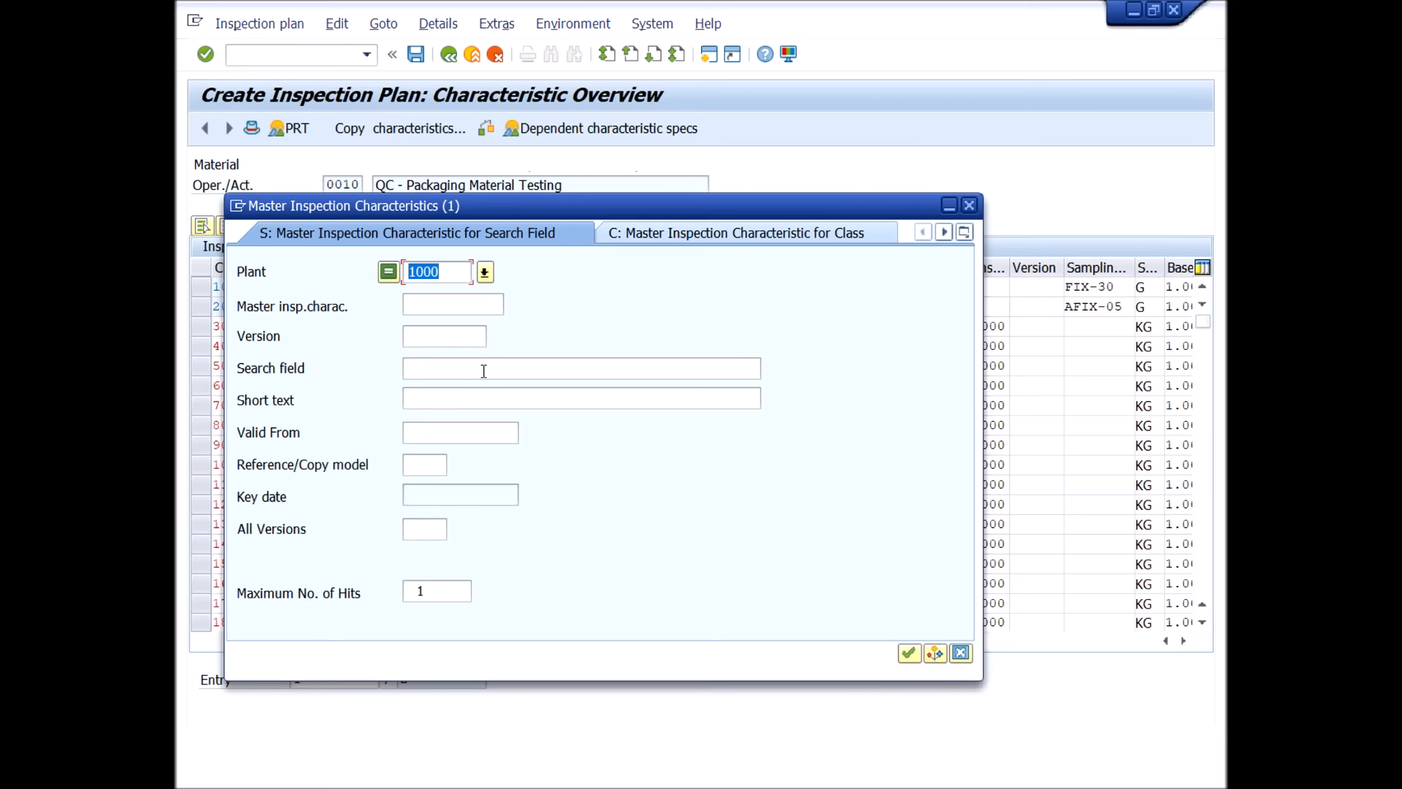
left_click(487, 369)
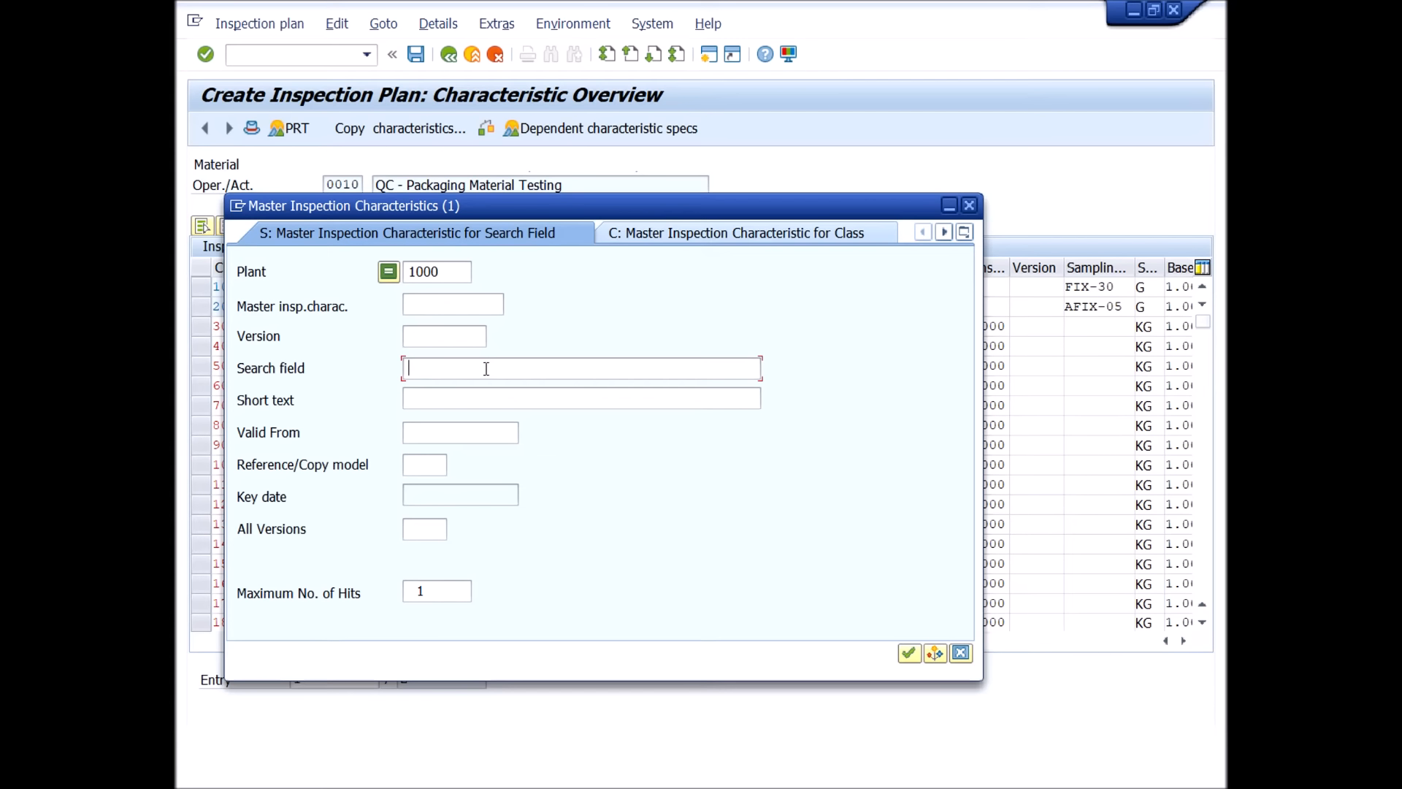
type("height*")
key("Return")
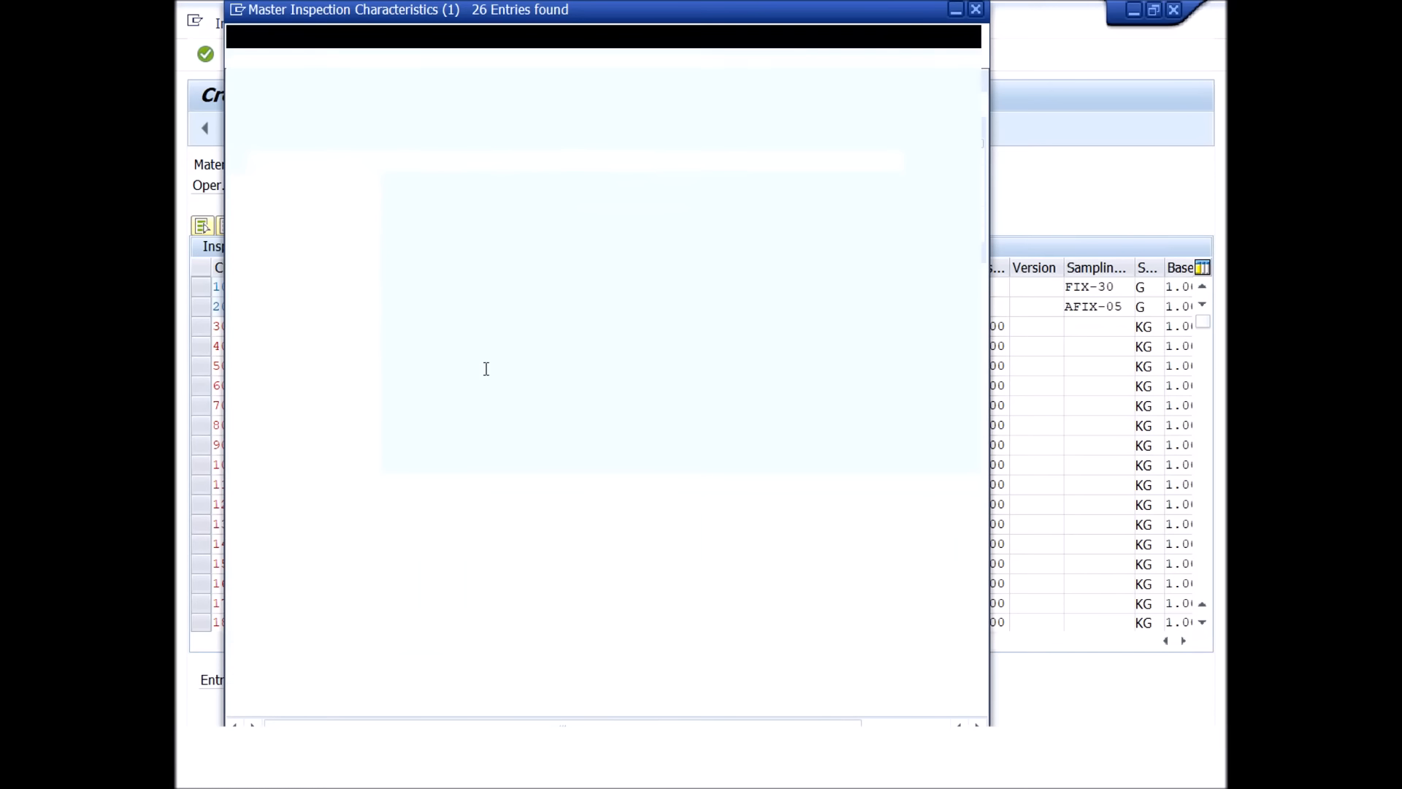
double_click(413, 300)
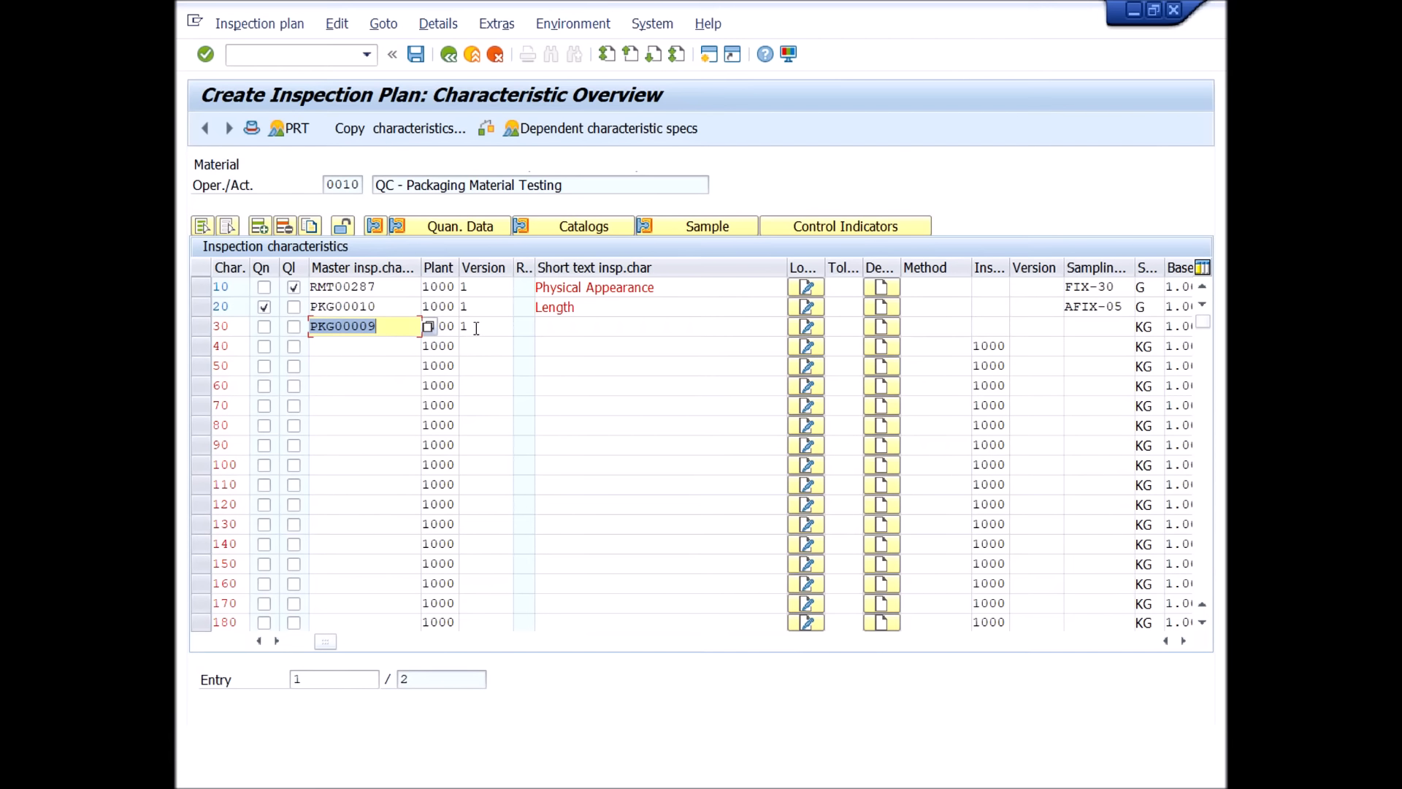
key("Return")
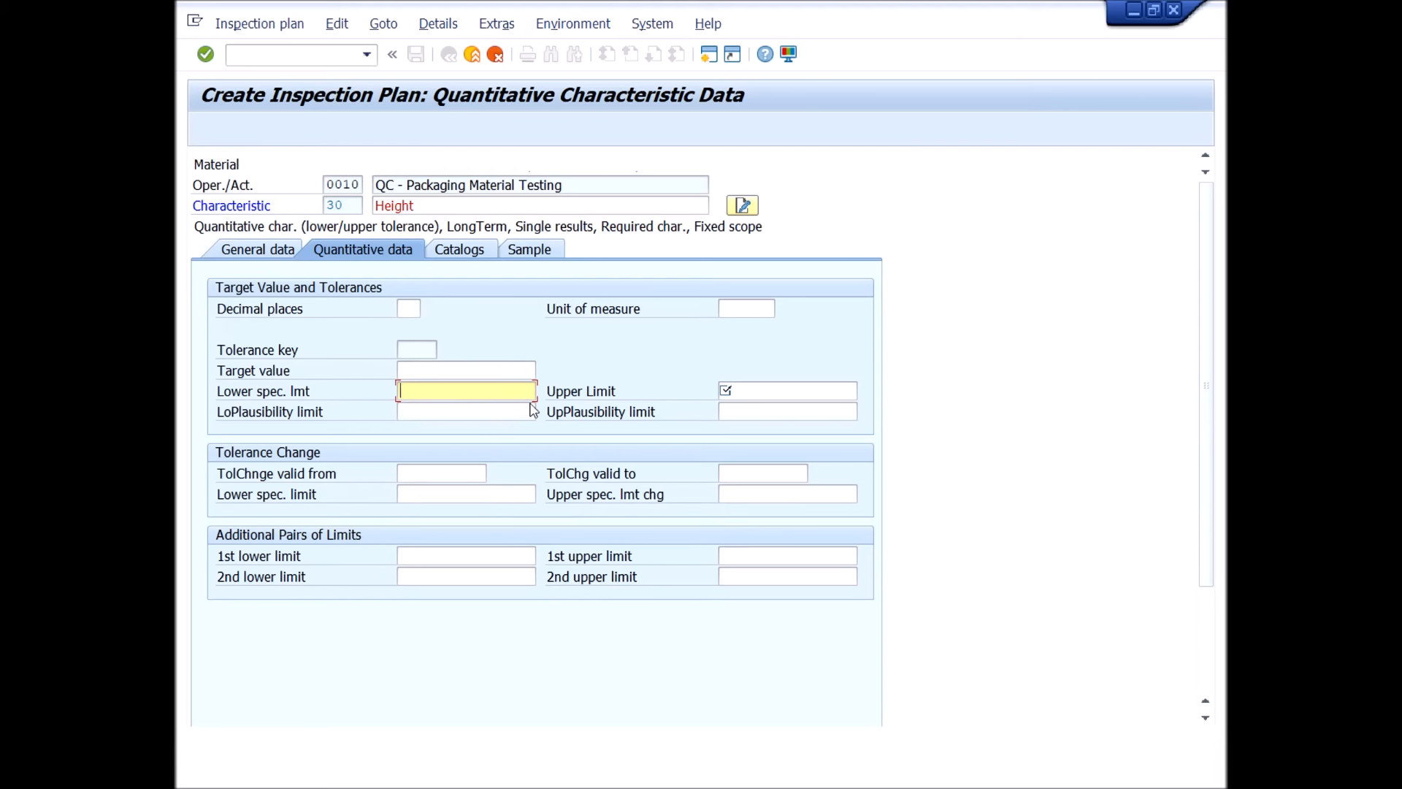
Set the Height characteristic's lower limit to 25, upper limit to 30, decimal places to 2 and unit to mm, and validate the data.
type("25")
key("Tab")
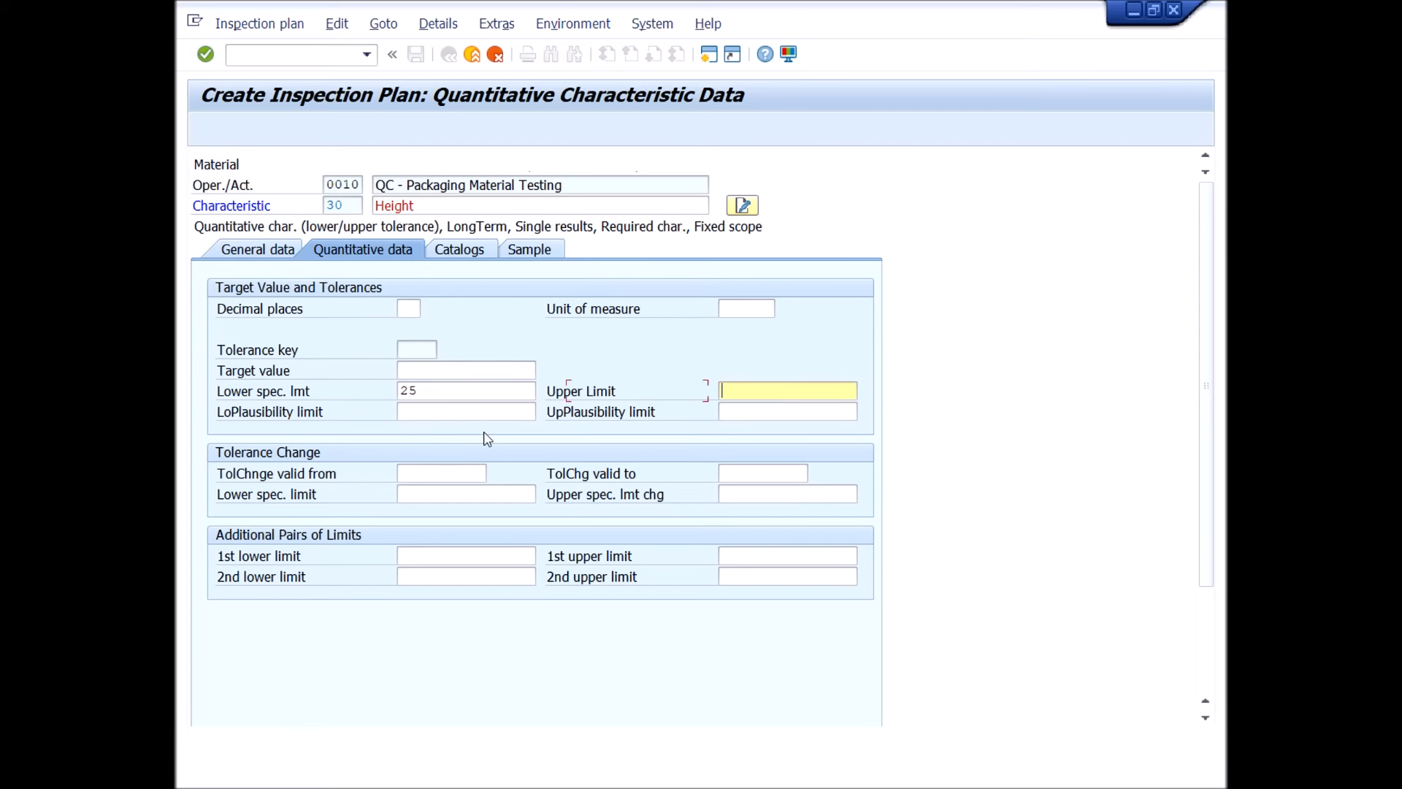
type("30")
key("Return")
left_click(495, 370)
left_click(495, 392)
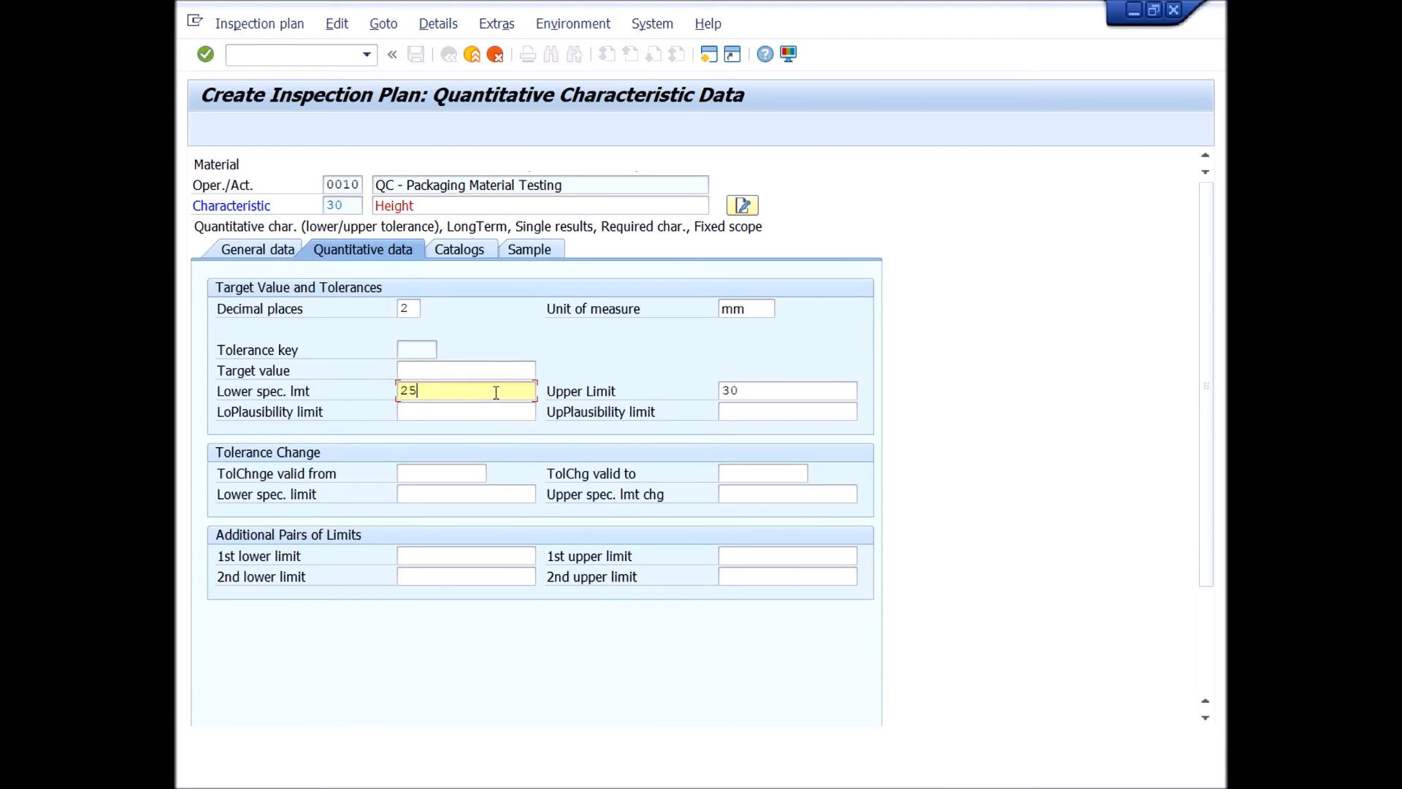
left_click(764, 387)
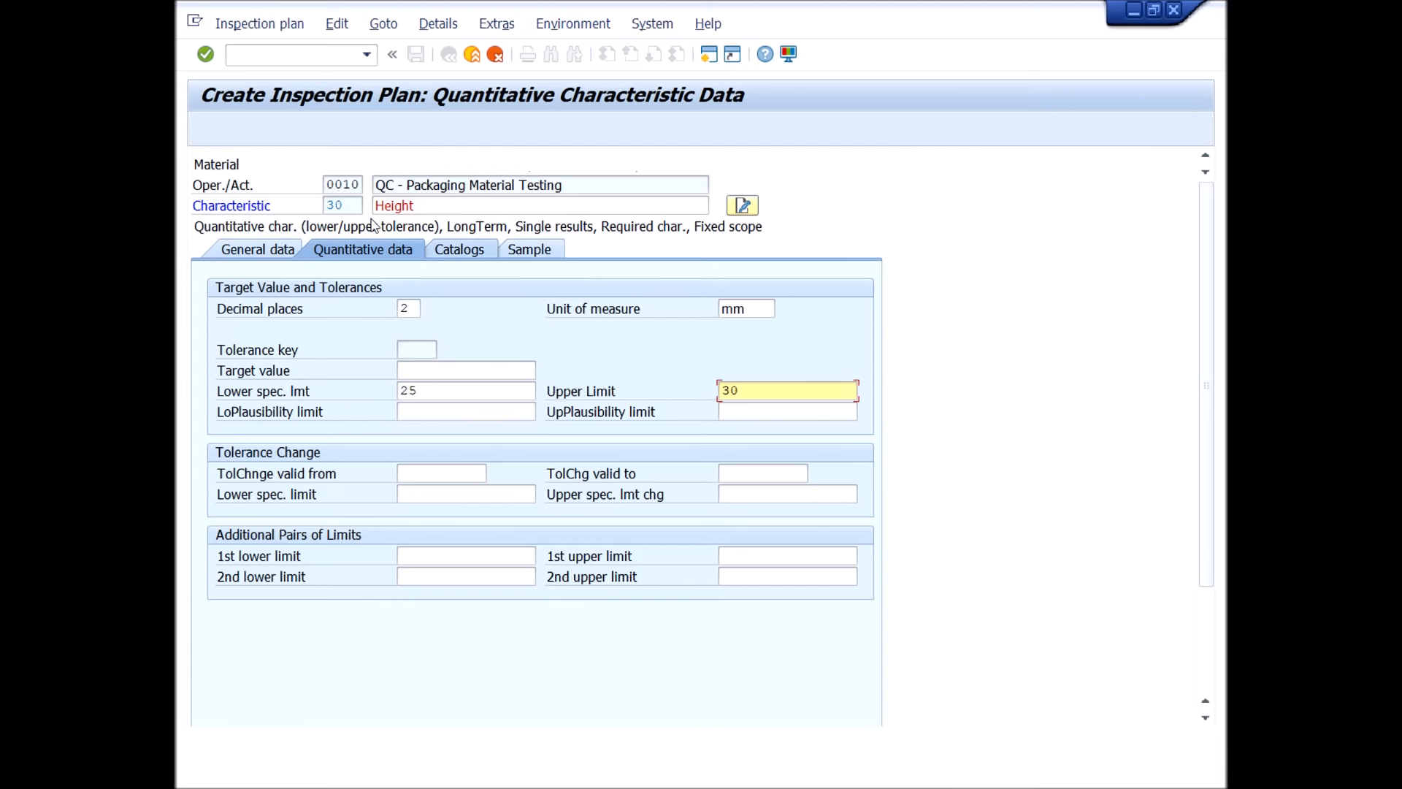
left_click(208, 59)
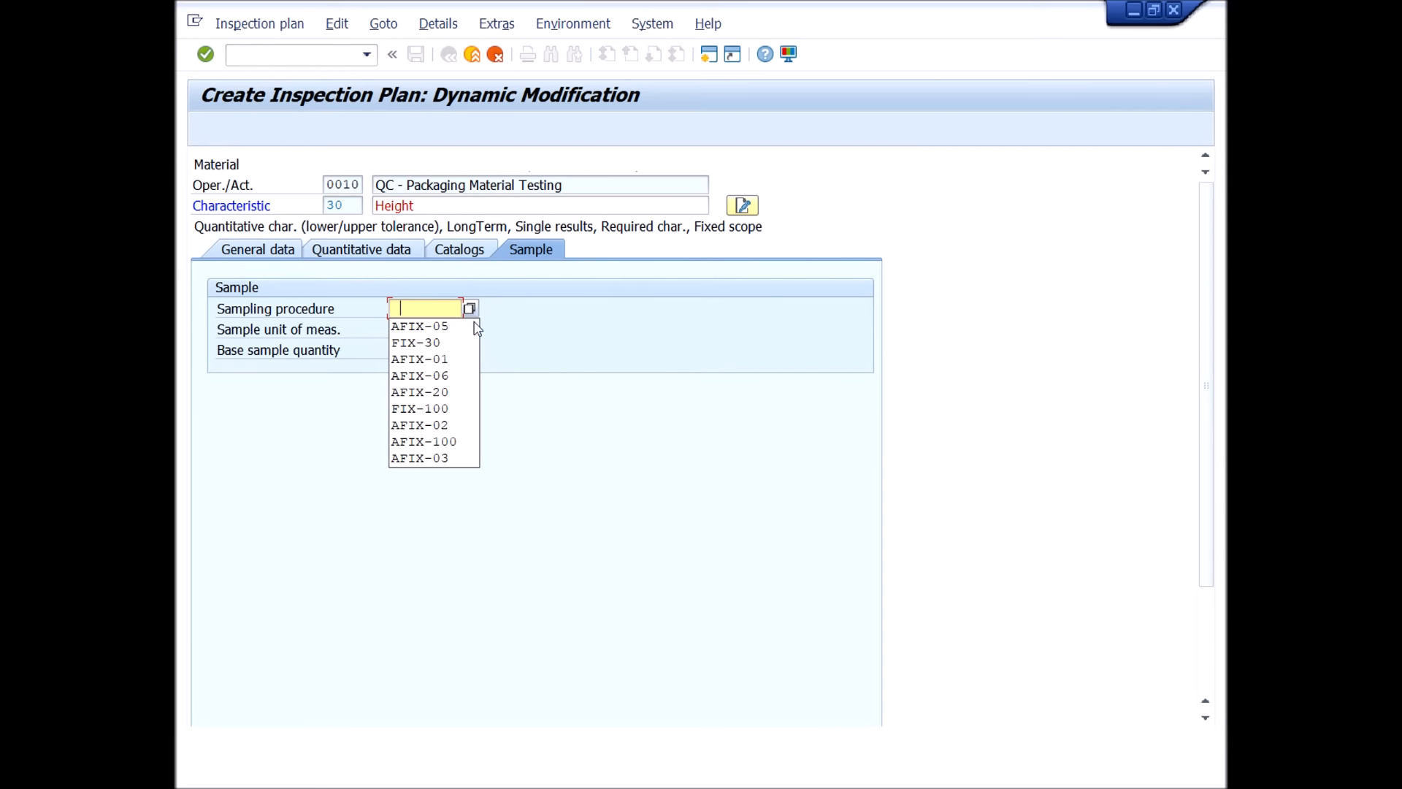
Enter sampling procedure AFIX-05 and sample unit of measure G for the Height characteristic and confirm the sample data.
left_click(436, 328)
left_click_drag(414, 332, 331, 344)
left_click(423, 350)
key("Return")
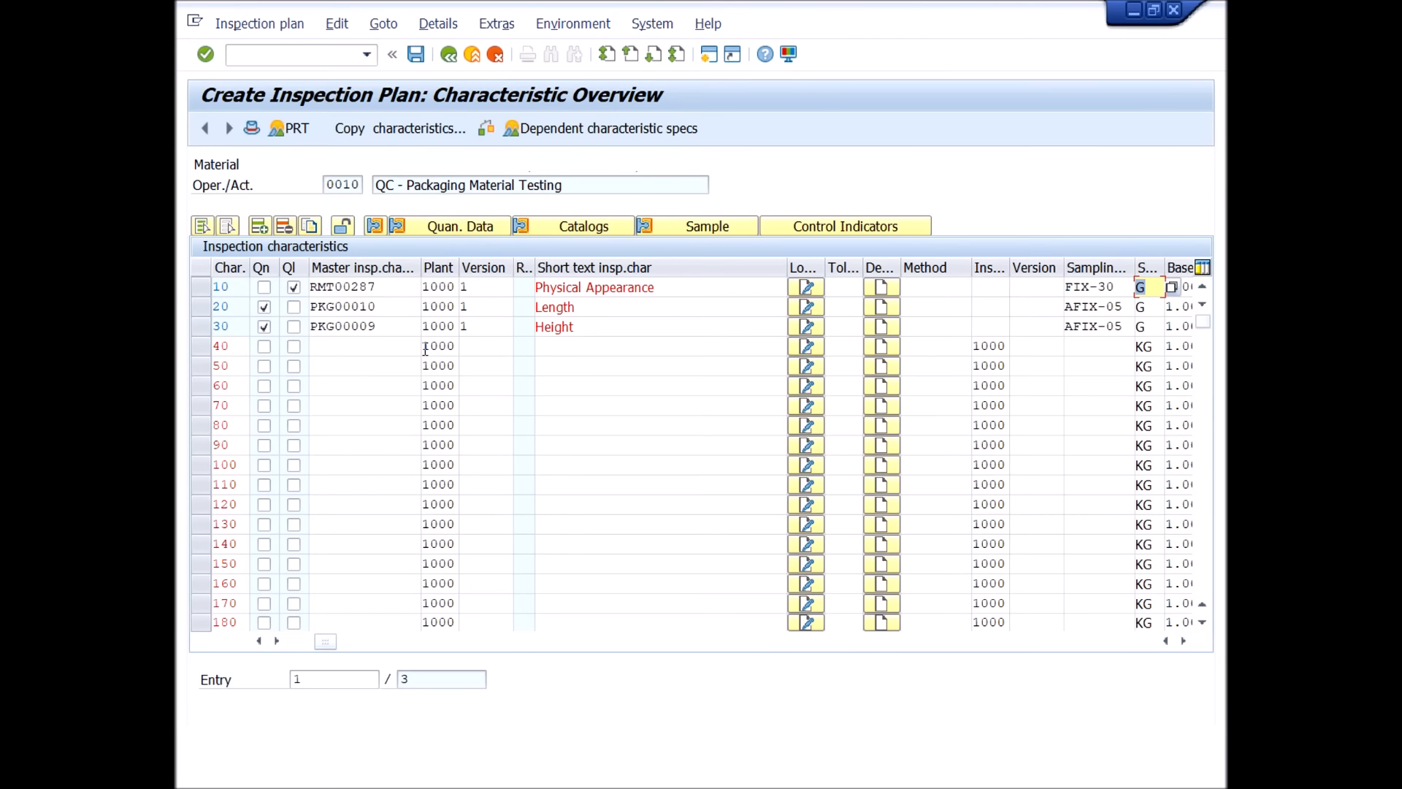
Check the sampling procedures of the three characteristics and review the Height characteristic's control indicators, leaving them without saving.
left_click(1115, 288)
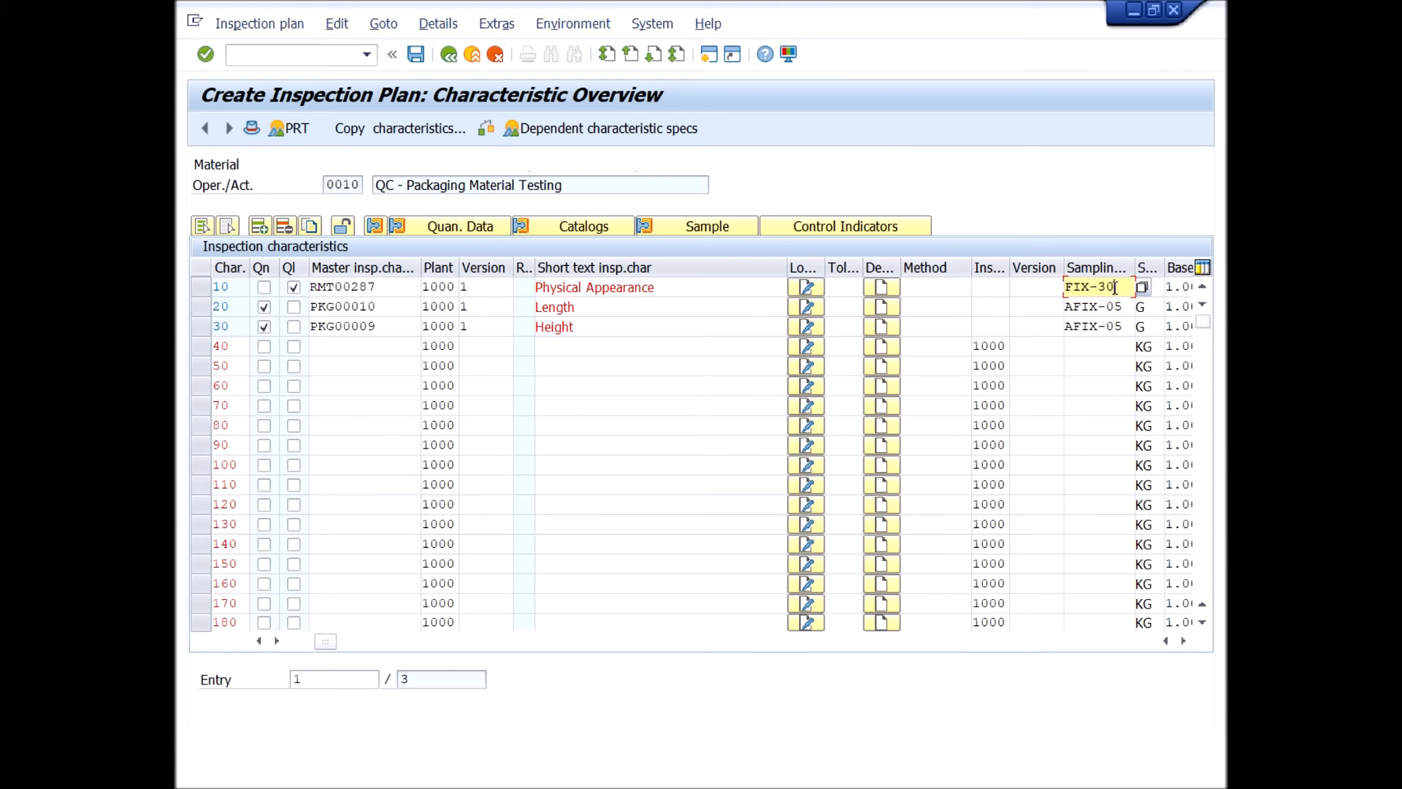
left_click(1119, 305)
left_click(1121, 326)
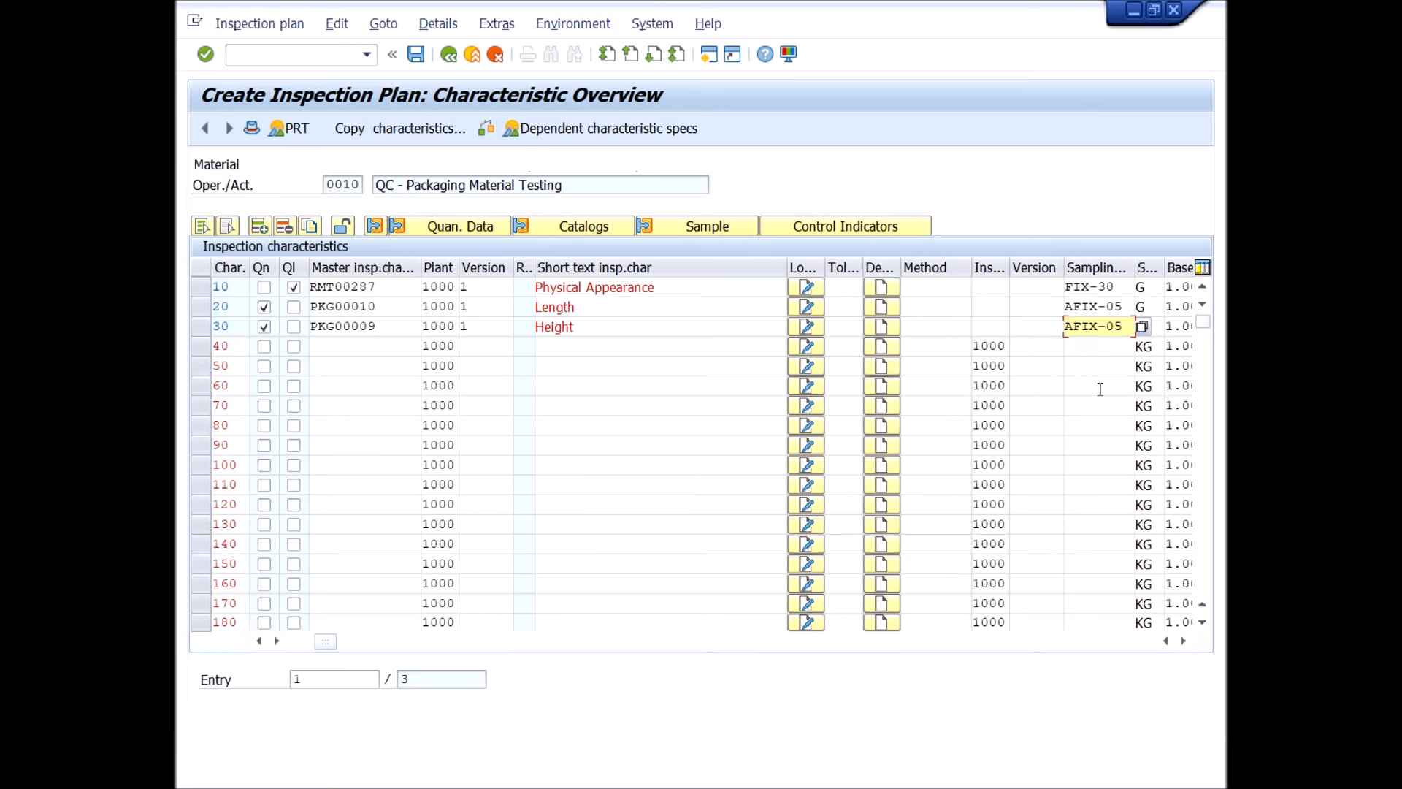
left_click(595, 326)
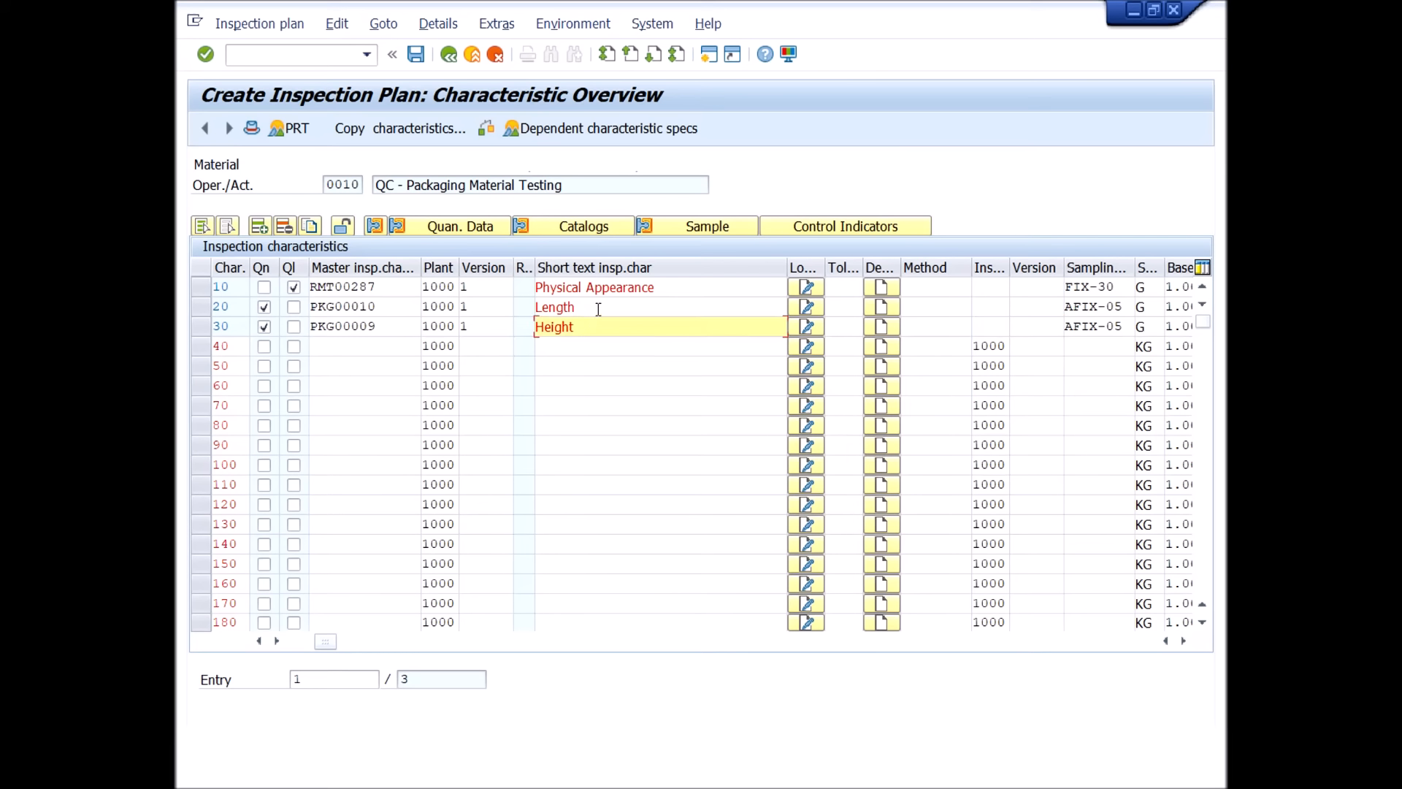
left_click(199, 329)
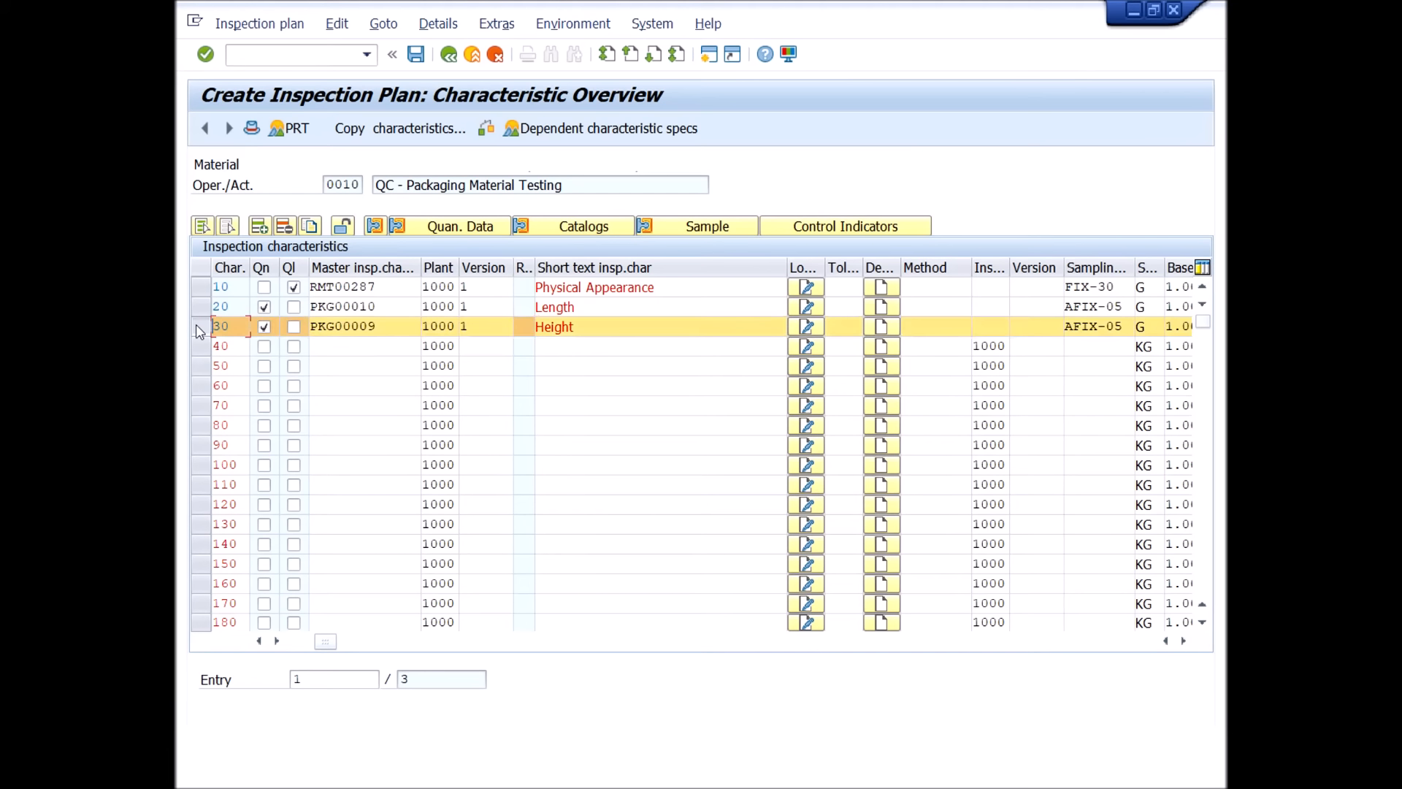
left_click(824, 228)
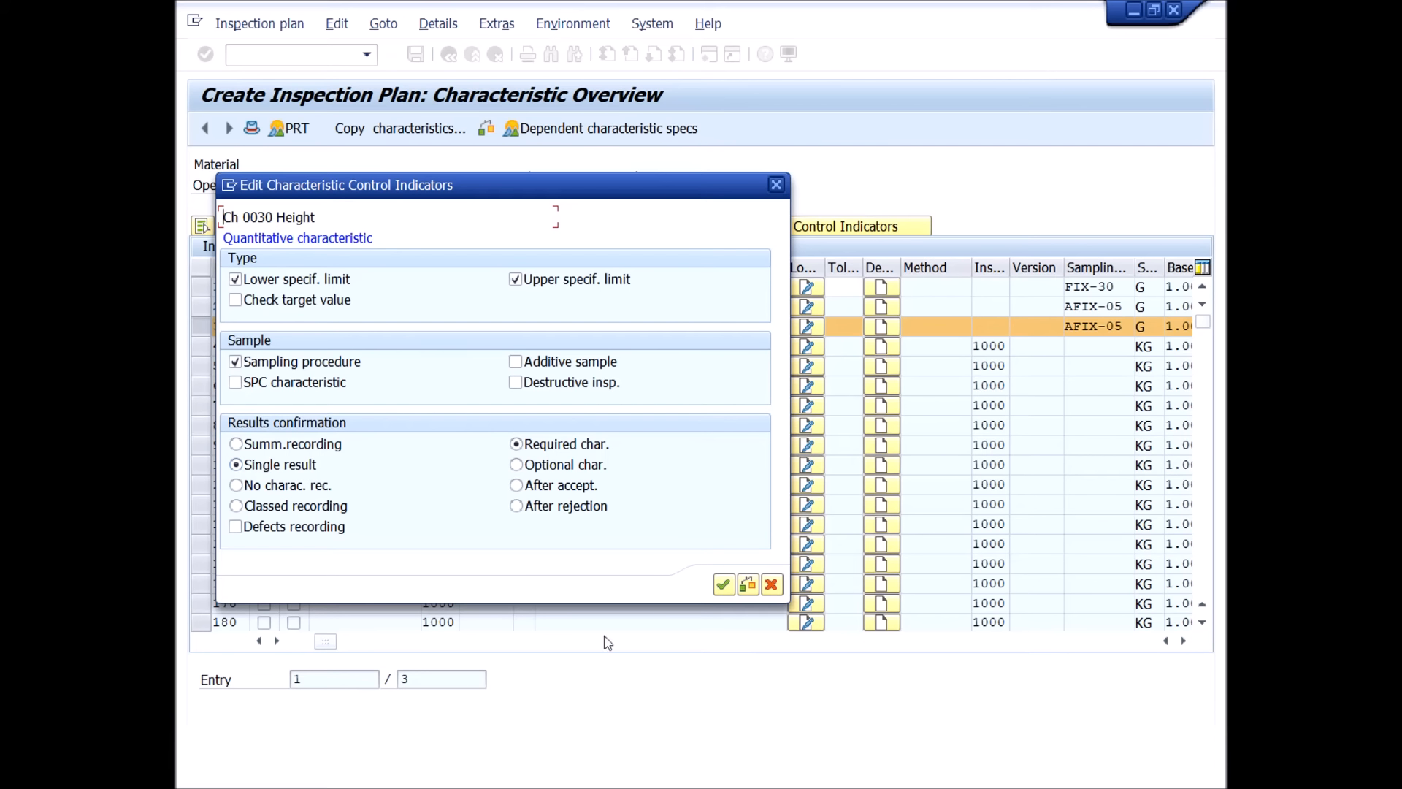
left_click(772, 585)
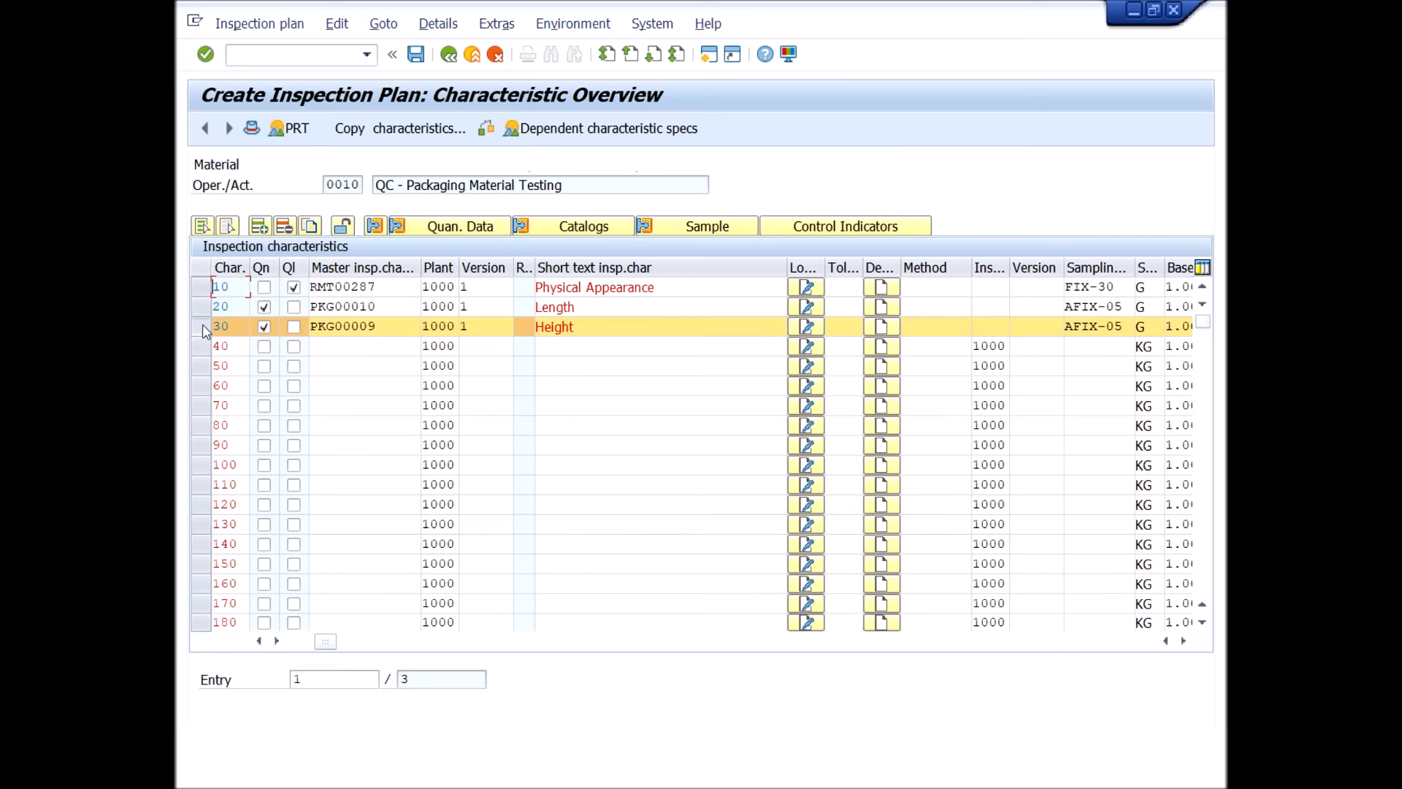
Assign master characteristic PKG00008, Grammage, to characteristic 40 by searching the search field for grammage, and validate it.
left_click(413, 351)
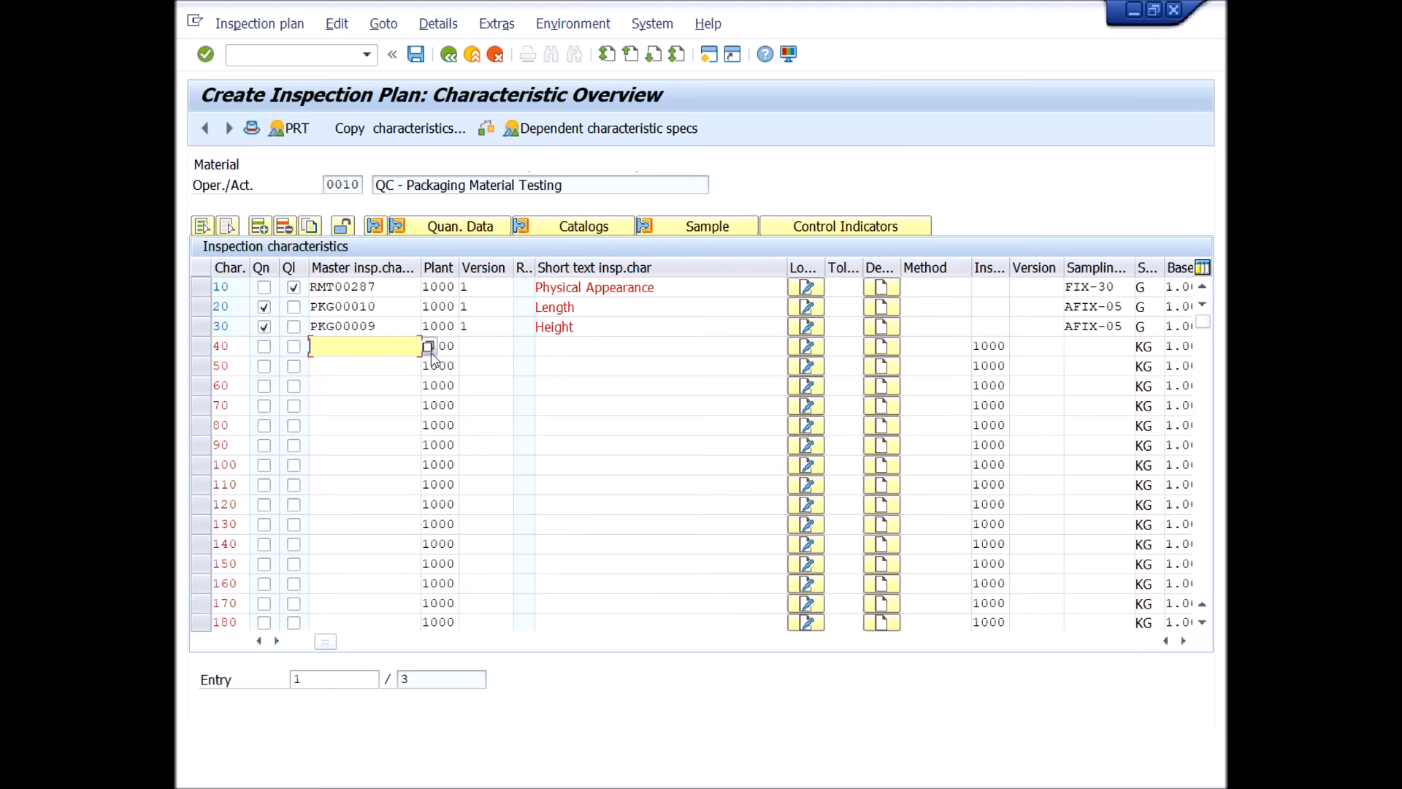
left_click(428, 347)
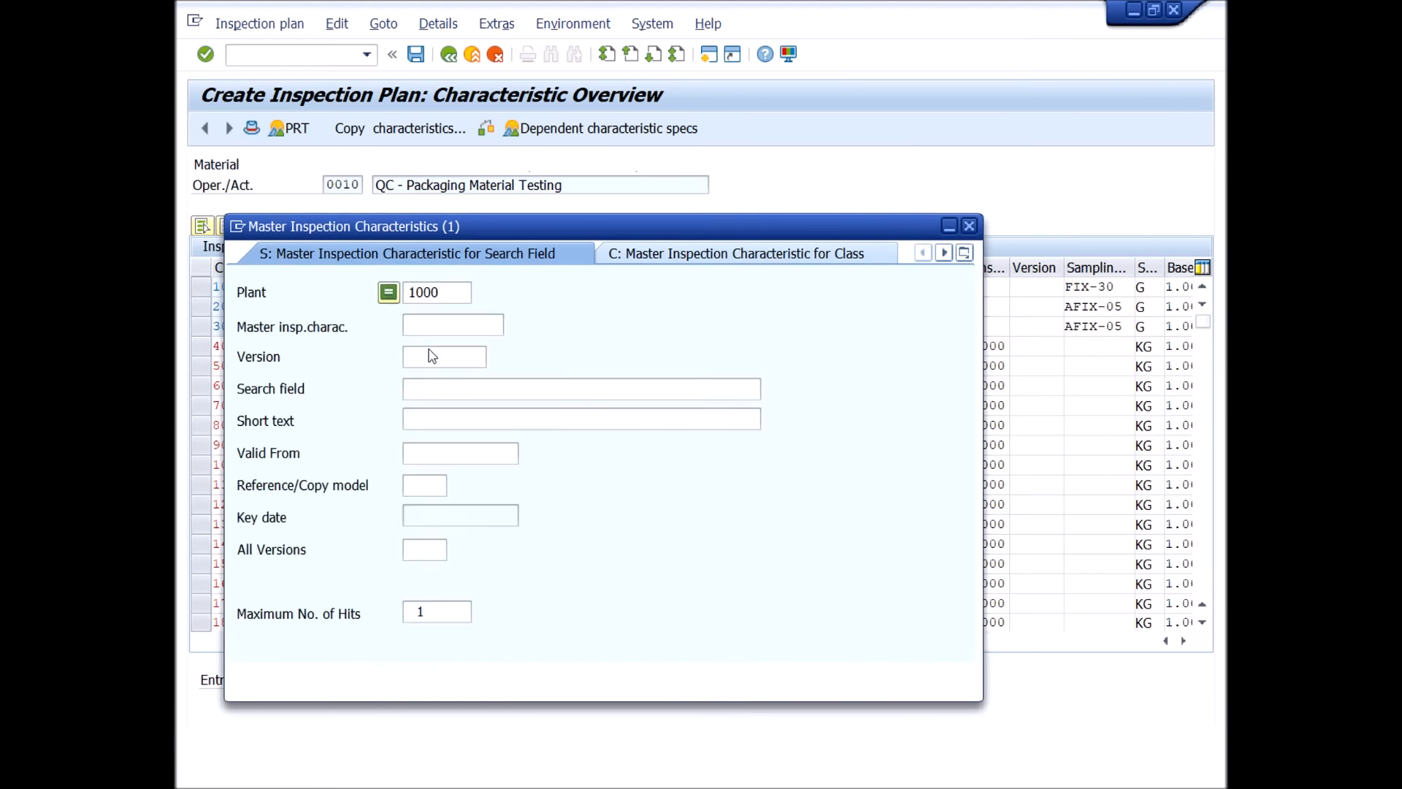
left_click(534, 390)
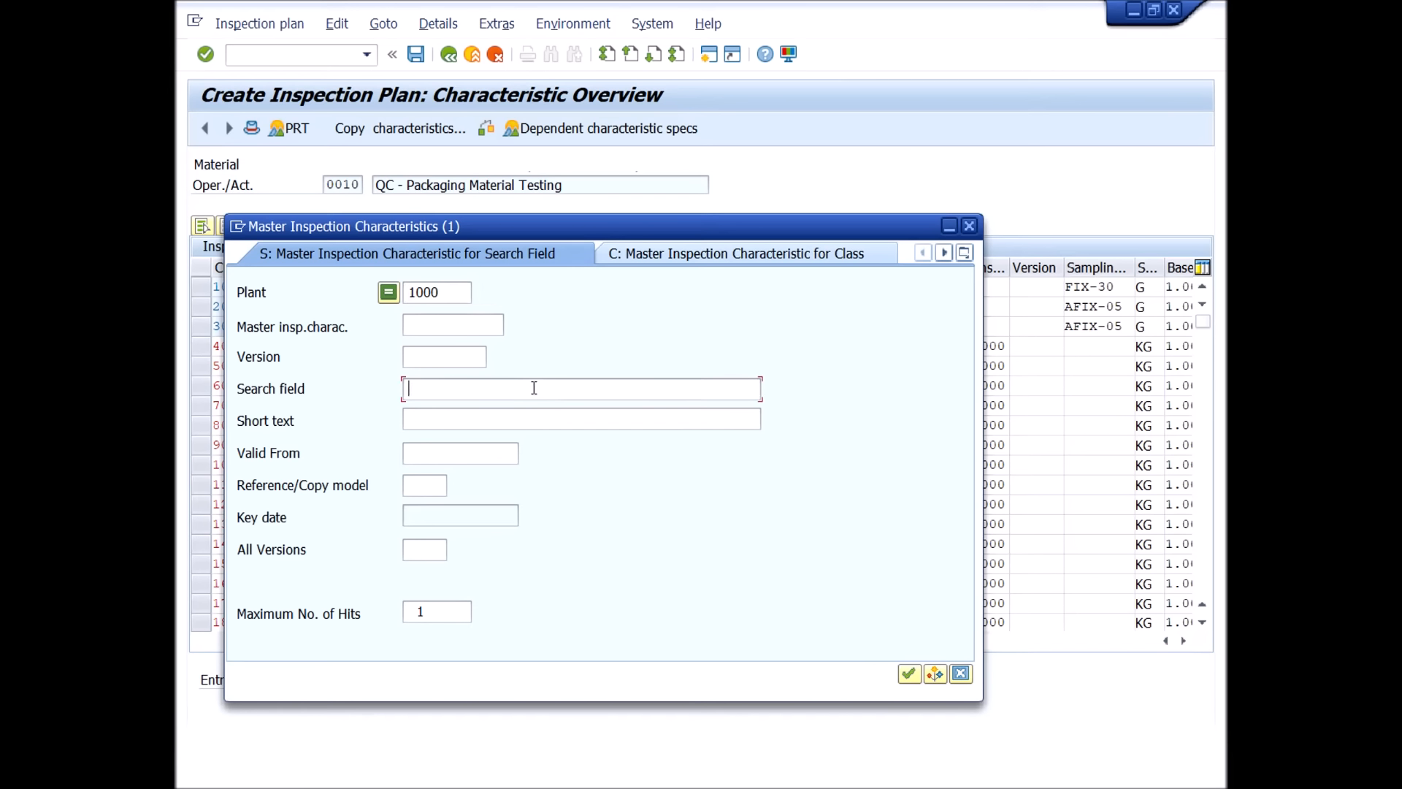
type("grammage*")
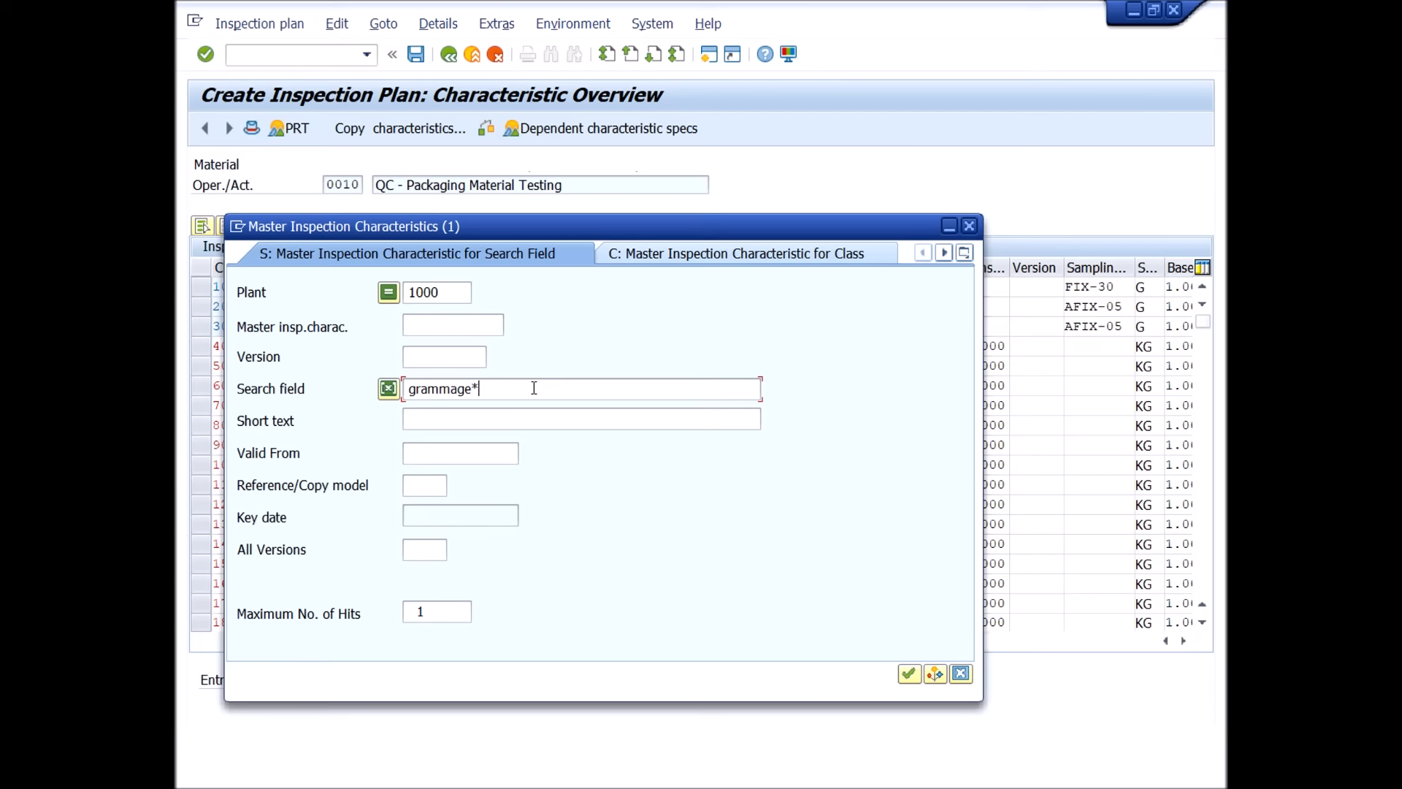
key("Return")
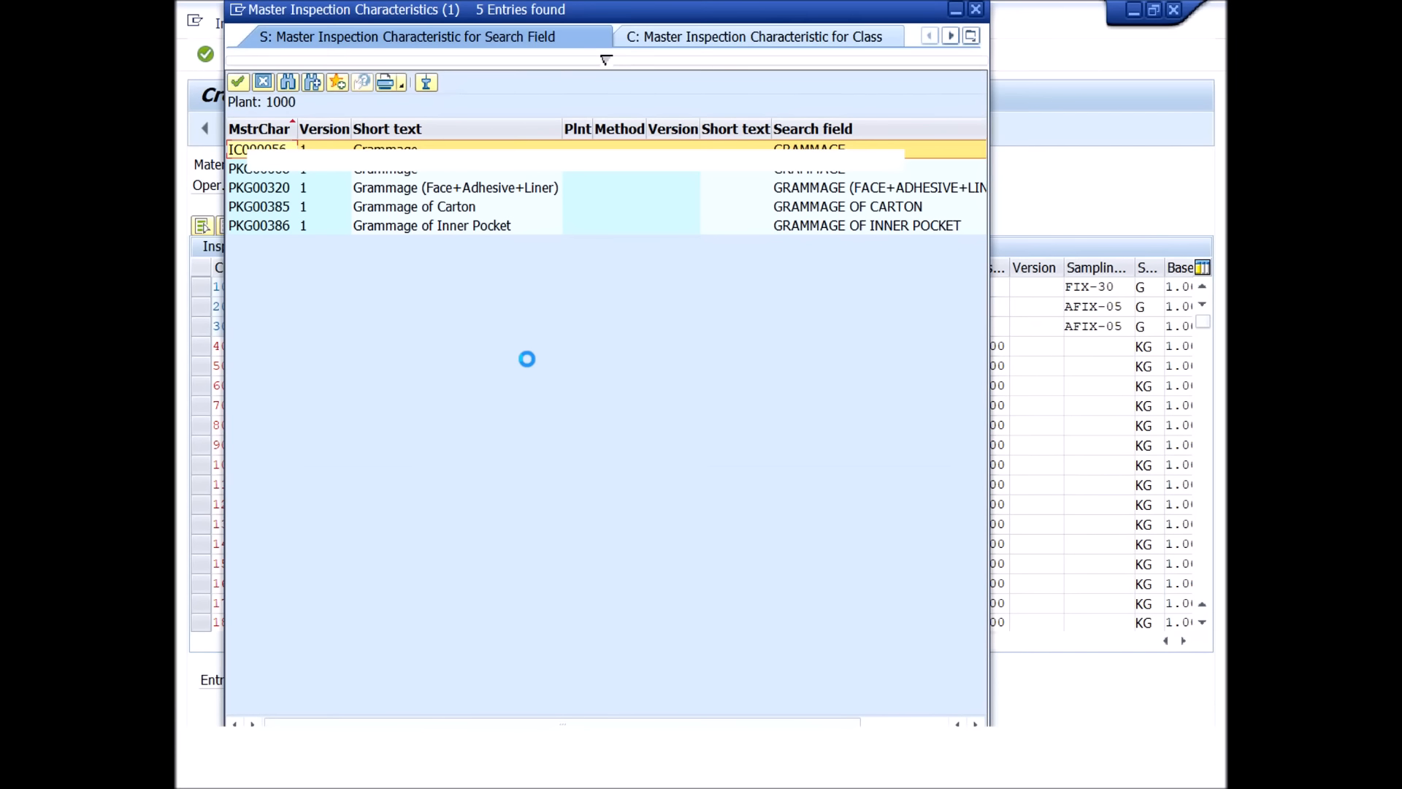
double_click(374, 172)
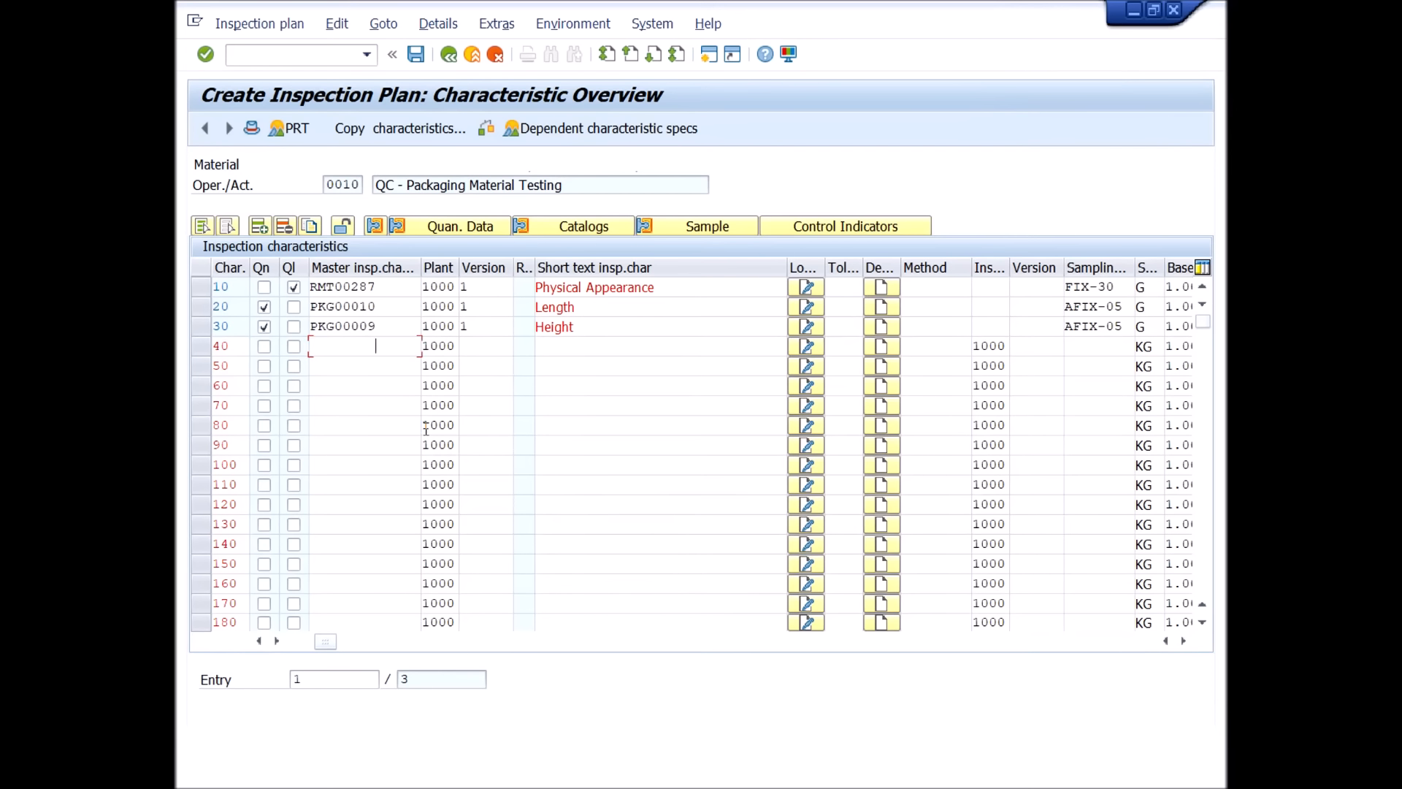
left_click(206, 55)
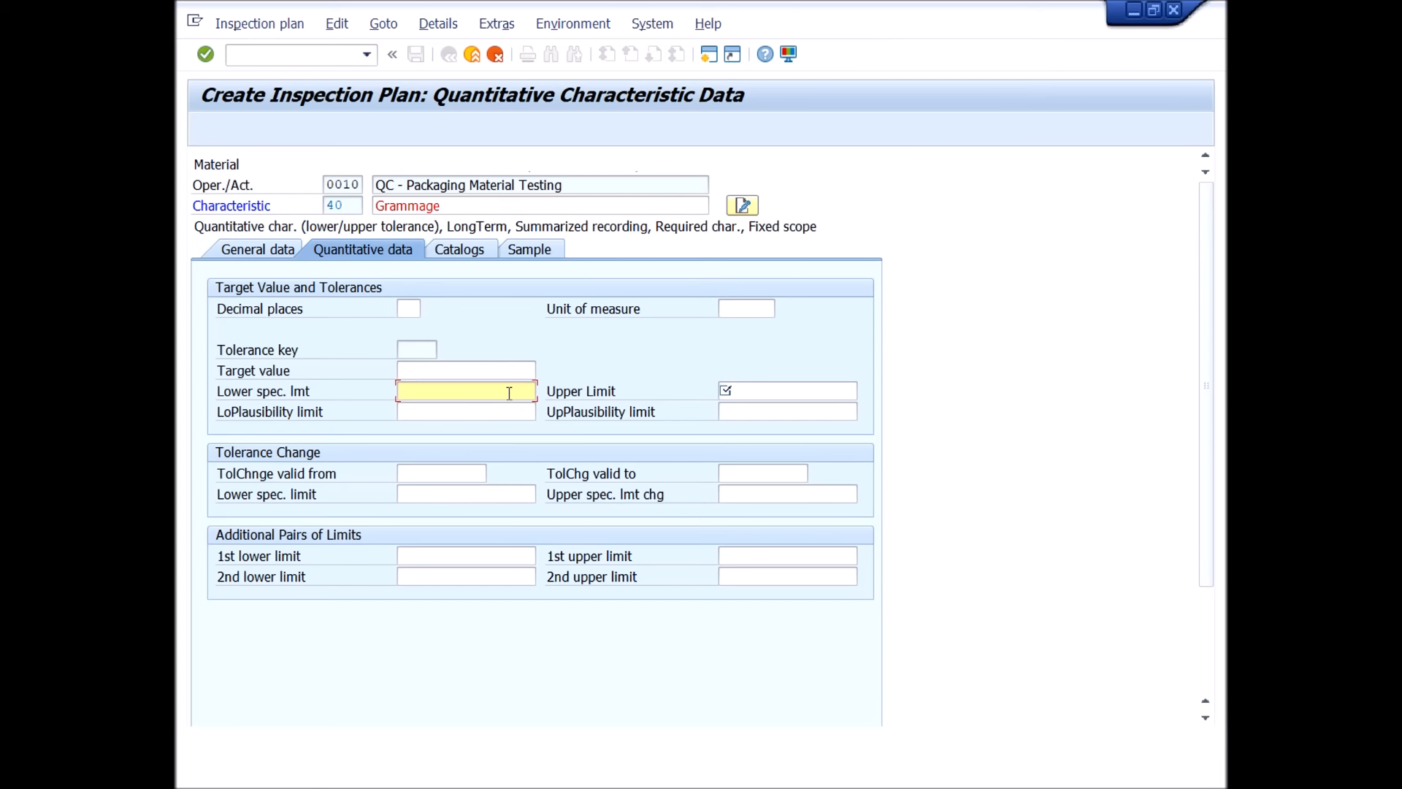
Set the Grammage characteristic's lower limit to 70, upper limit to 80, unit to g and decimal places to 2, and validate the data.
left_click(770, 388)
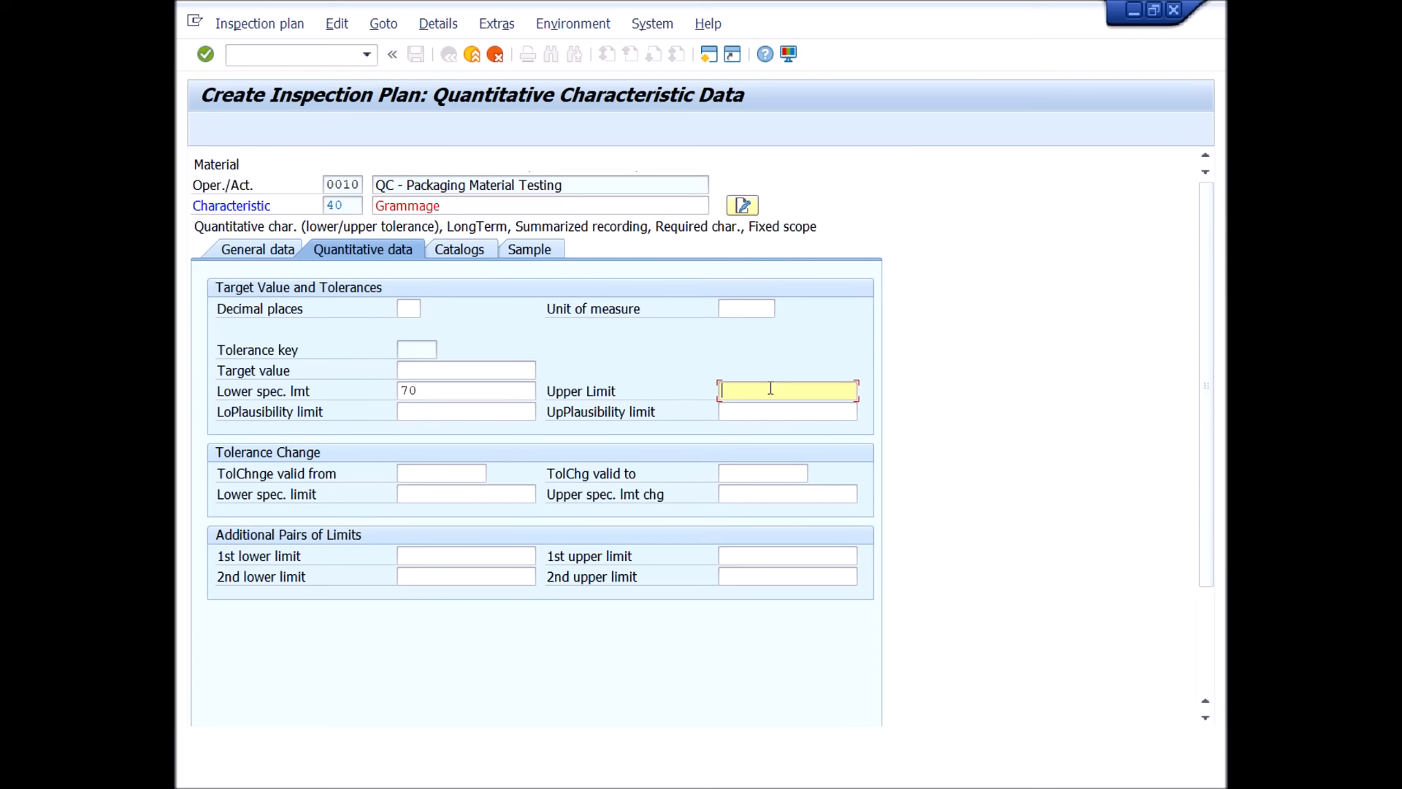
type("80")
left_click(746, 308)
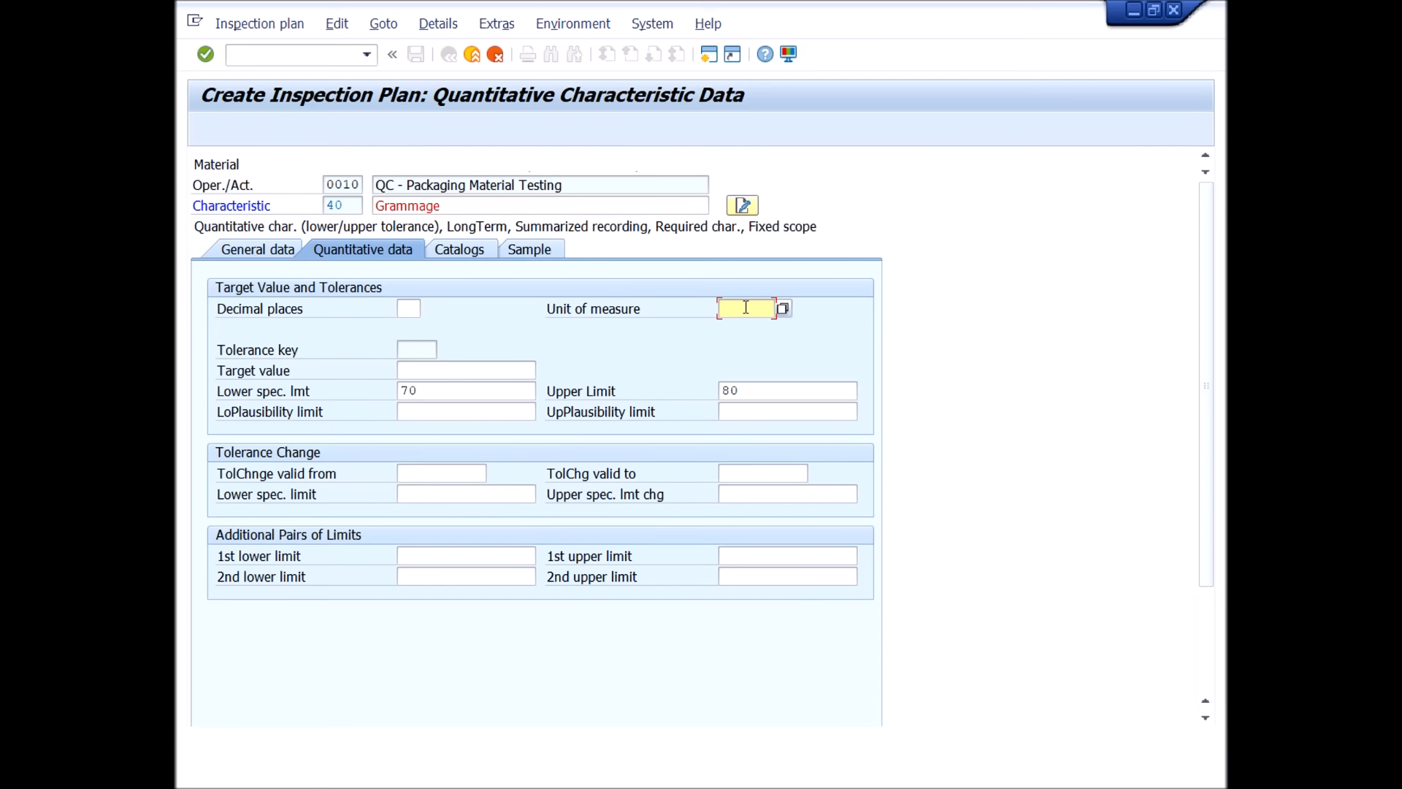
left_click(417, 310)
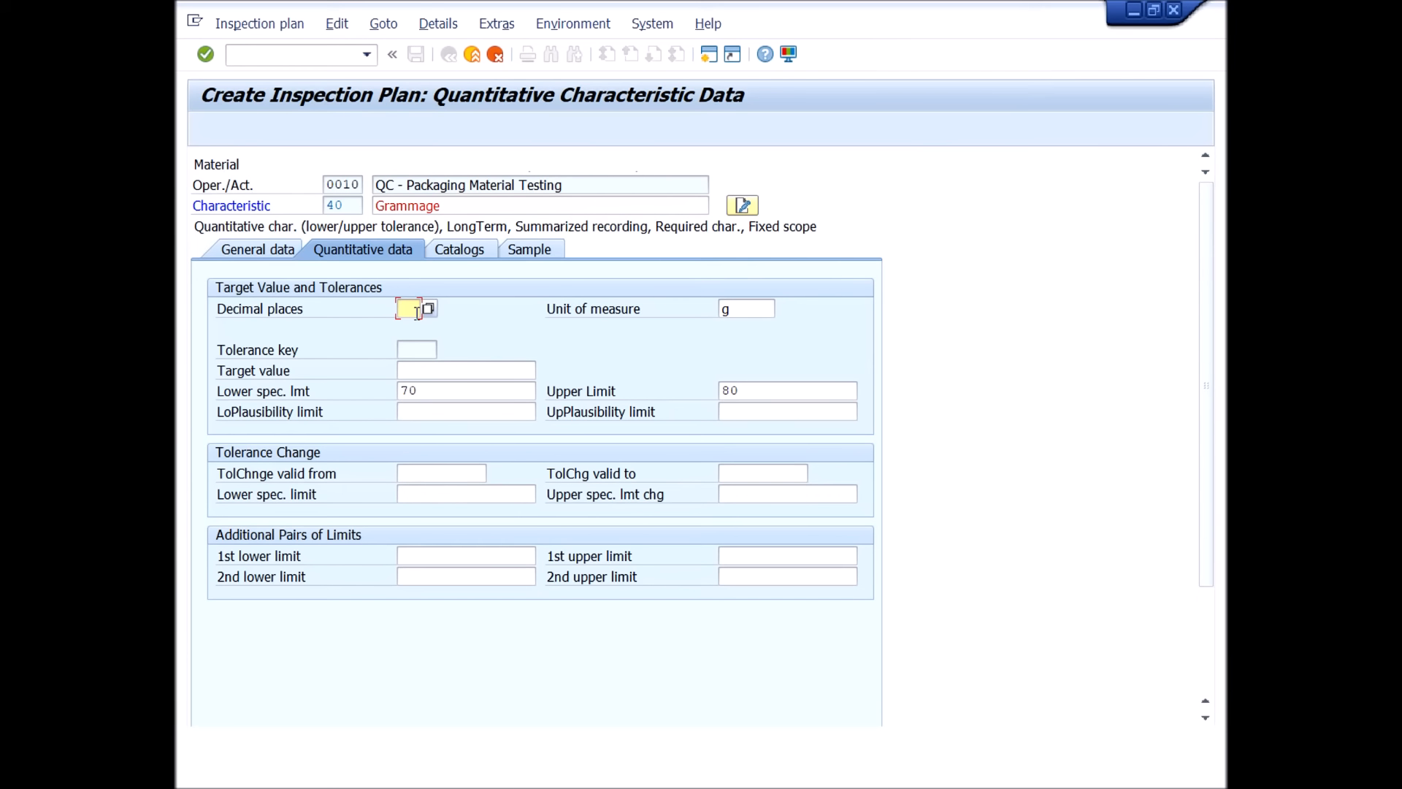
left_click(205, 55)
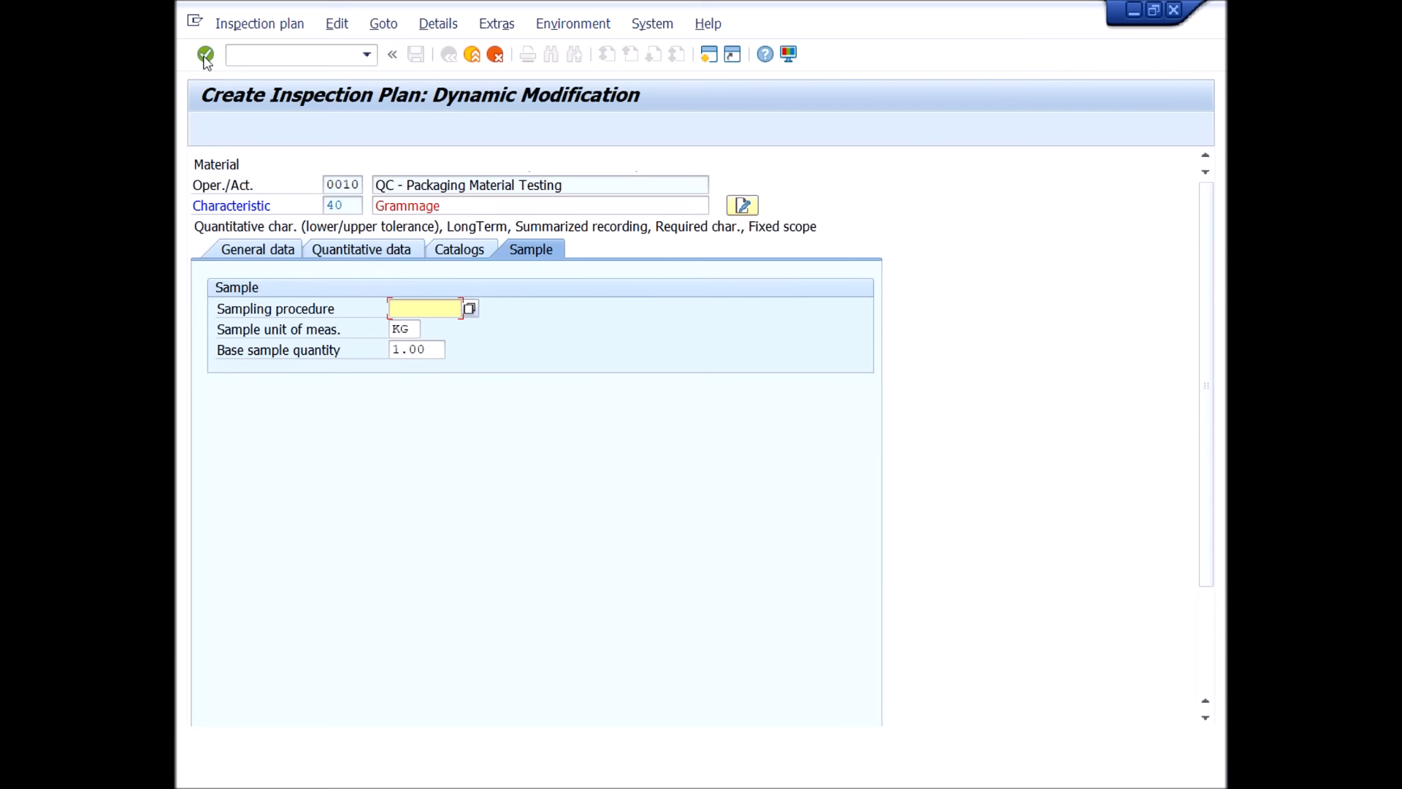
Enter sampling procedure AFIX-30 and sample unit of measure G for the Grammage characteristic, confirm the sample data and return to the characteristic overview.
left_click(427, 307)
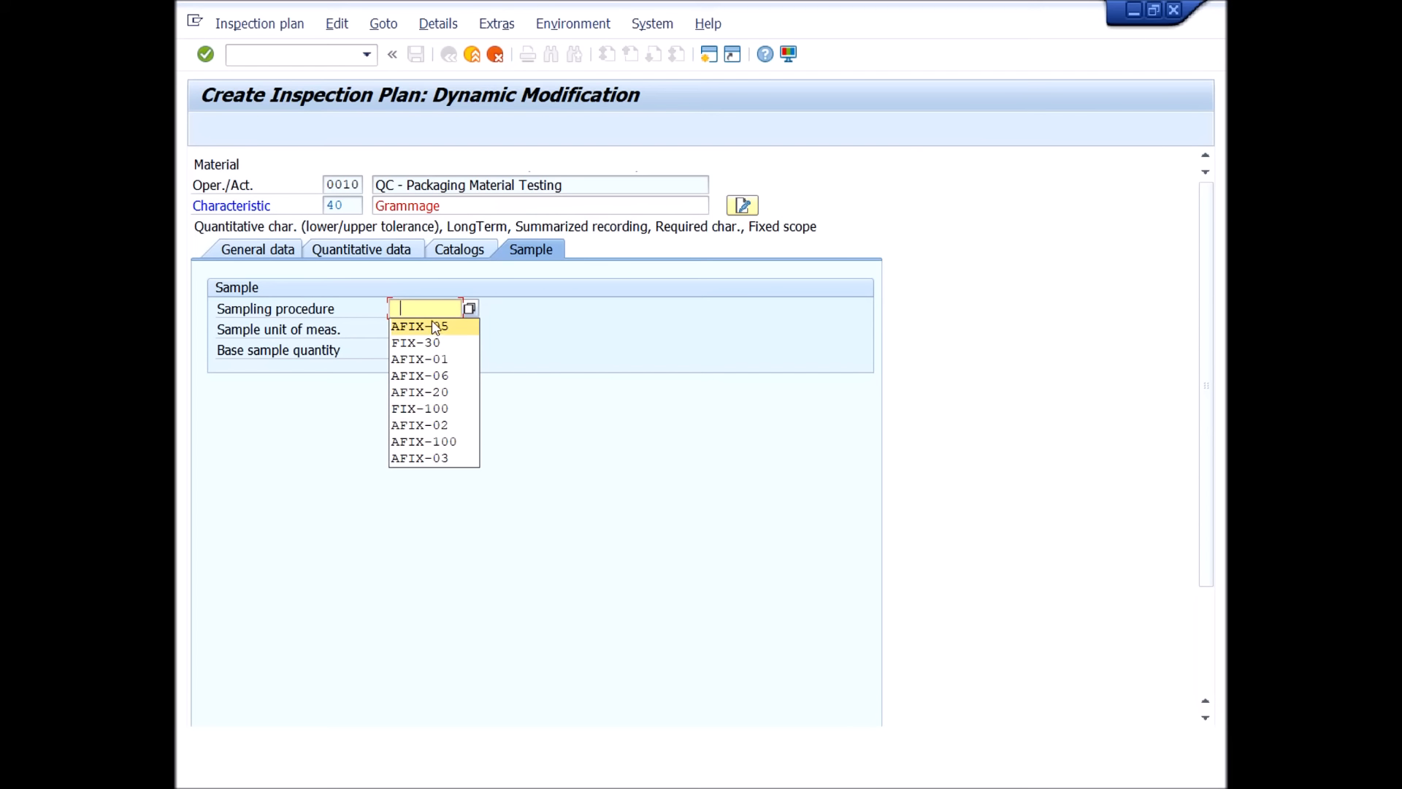
left_click(413, 328)
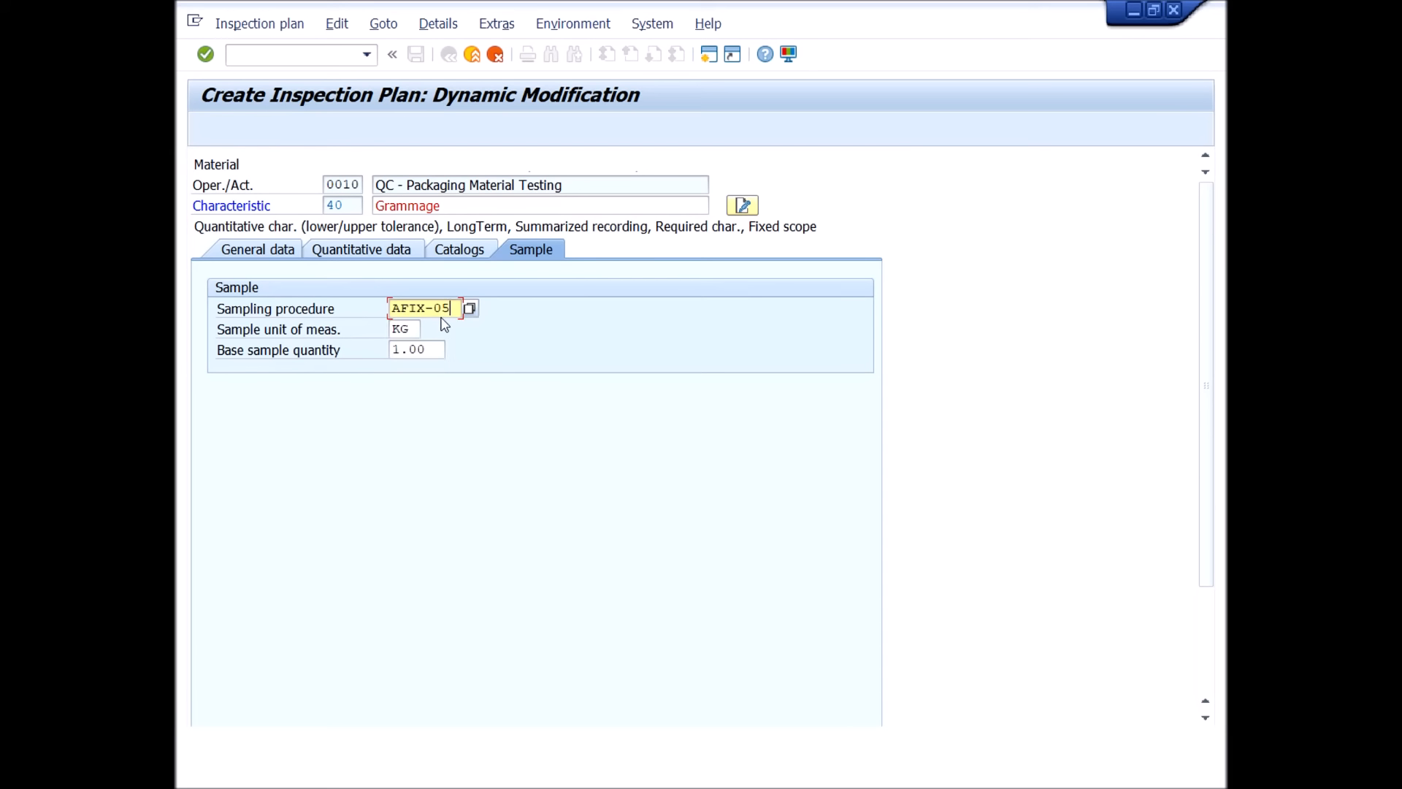
key("BackSpace")
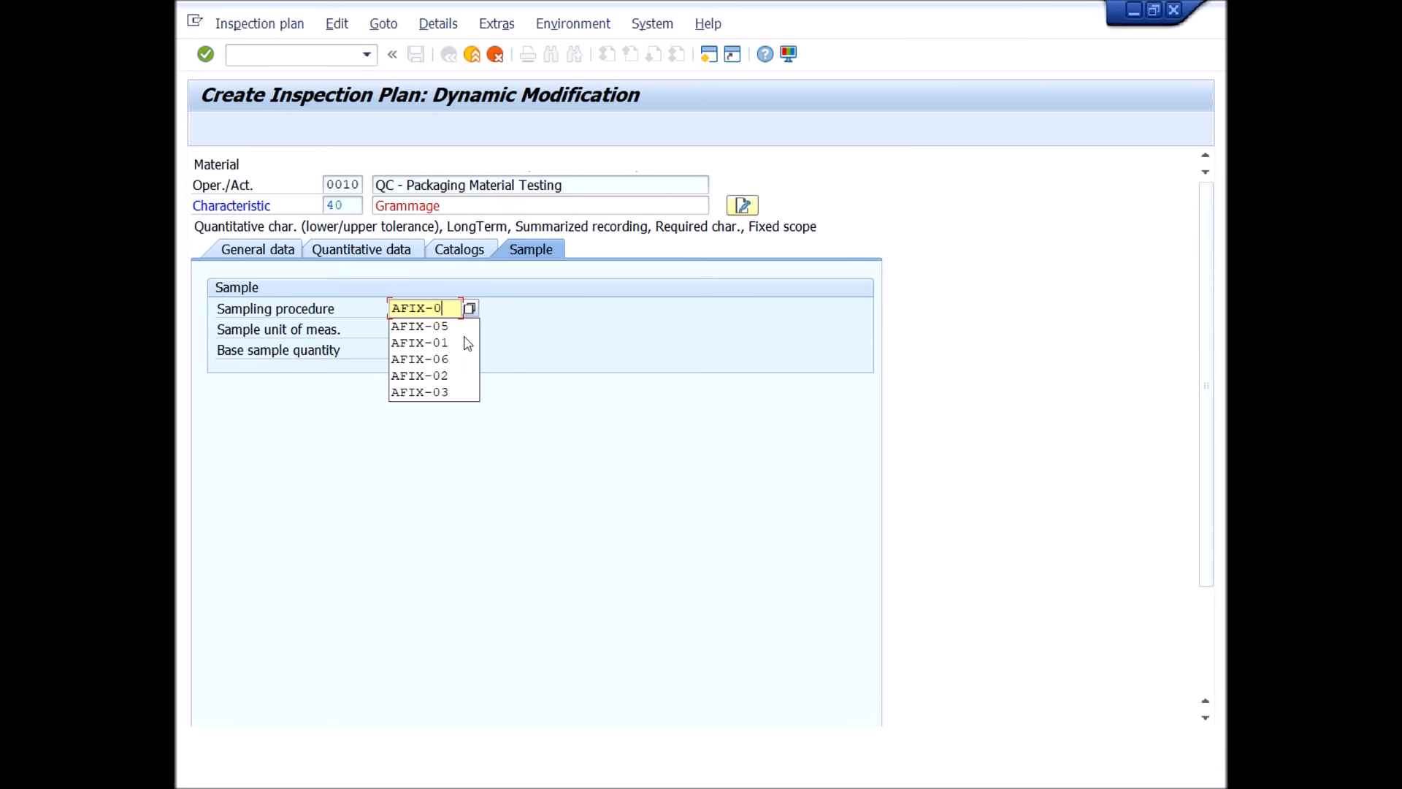
left_click(467, 343)
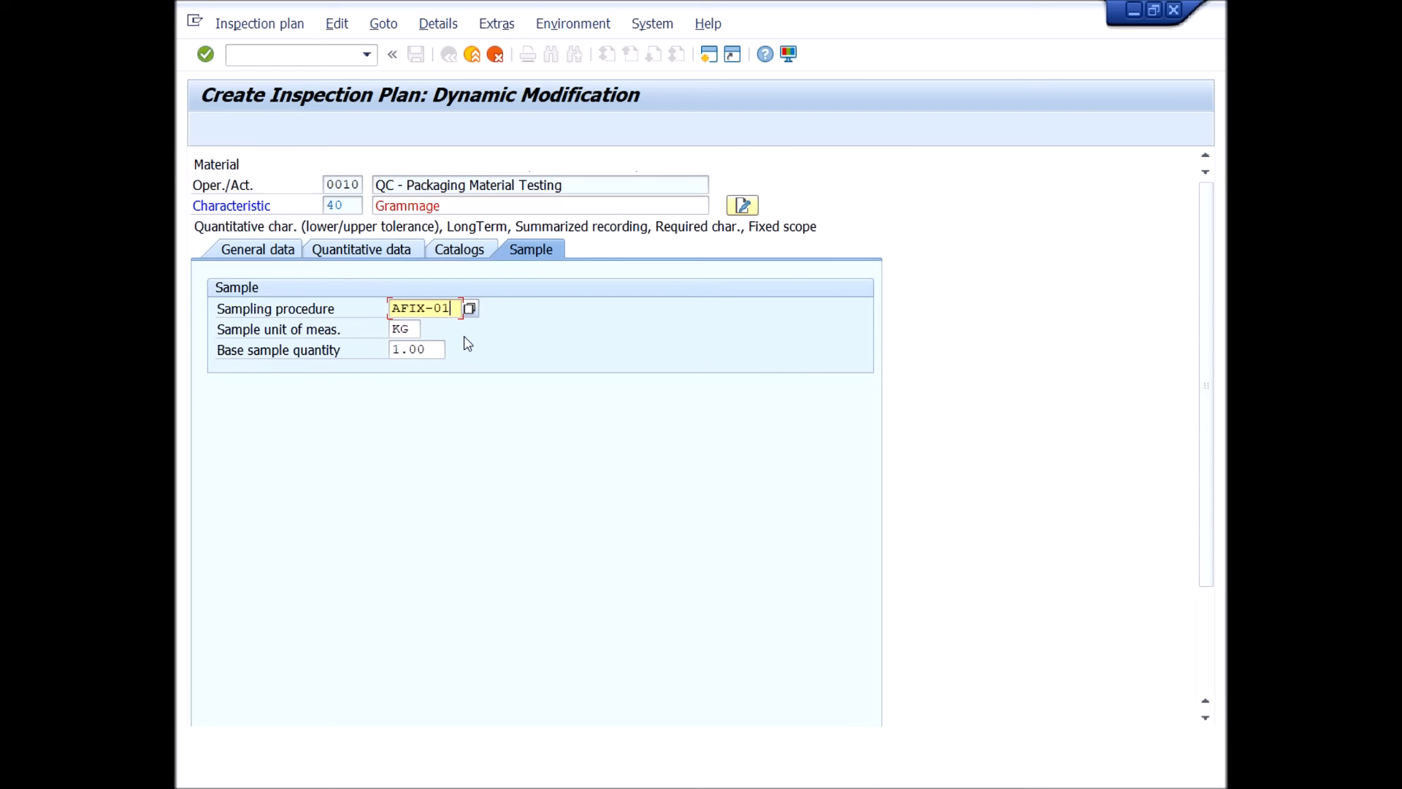
key("BackSpace")
key("BackSpace")
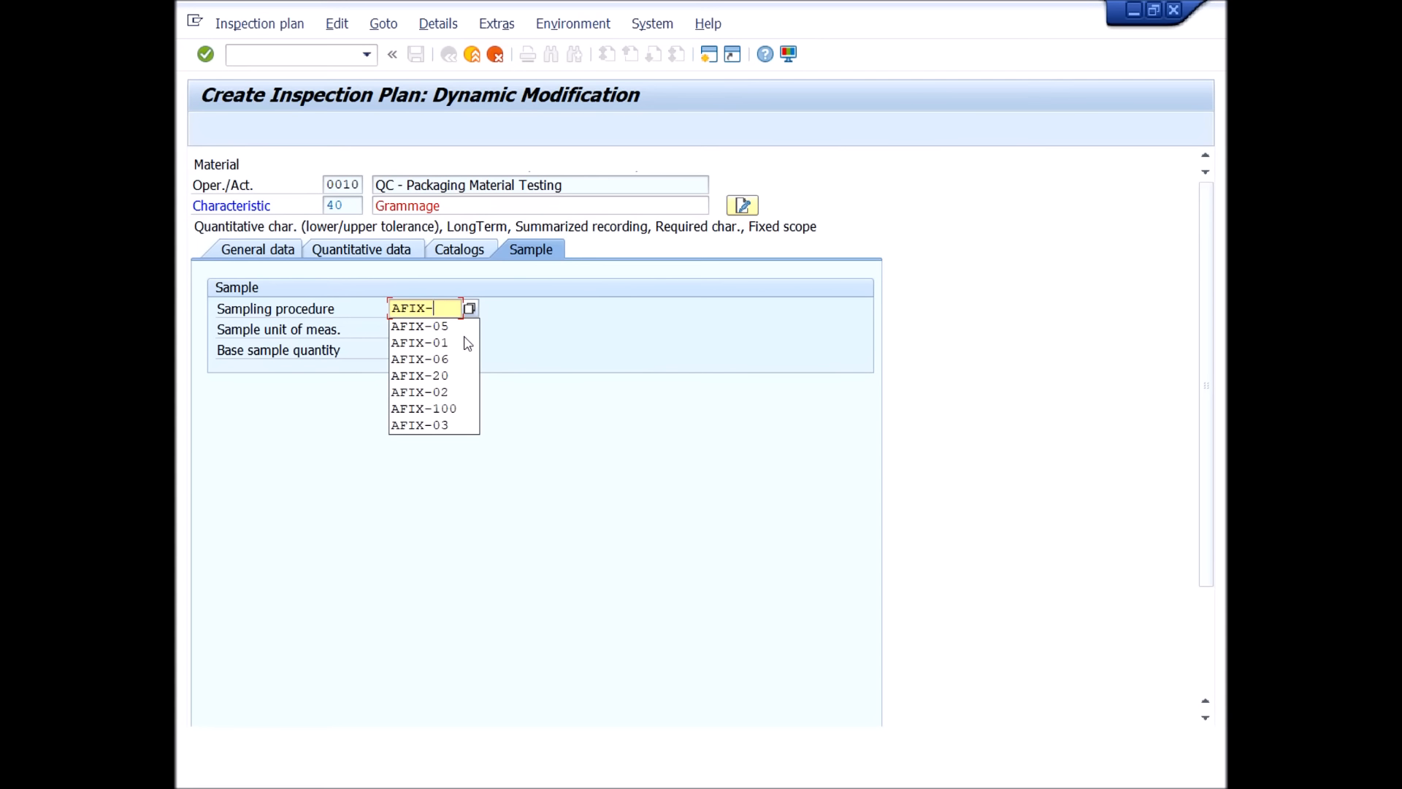
type("30")
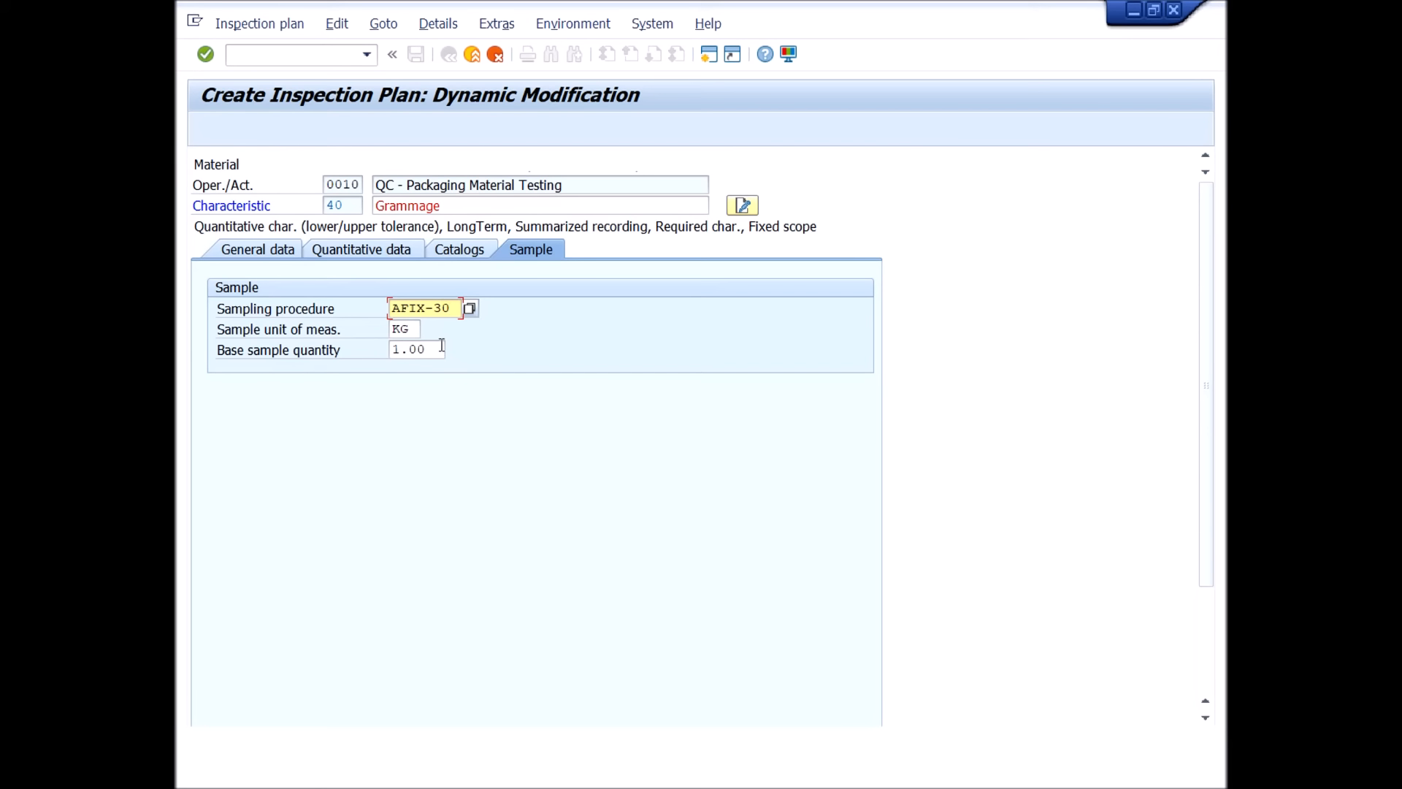
key("Tab")
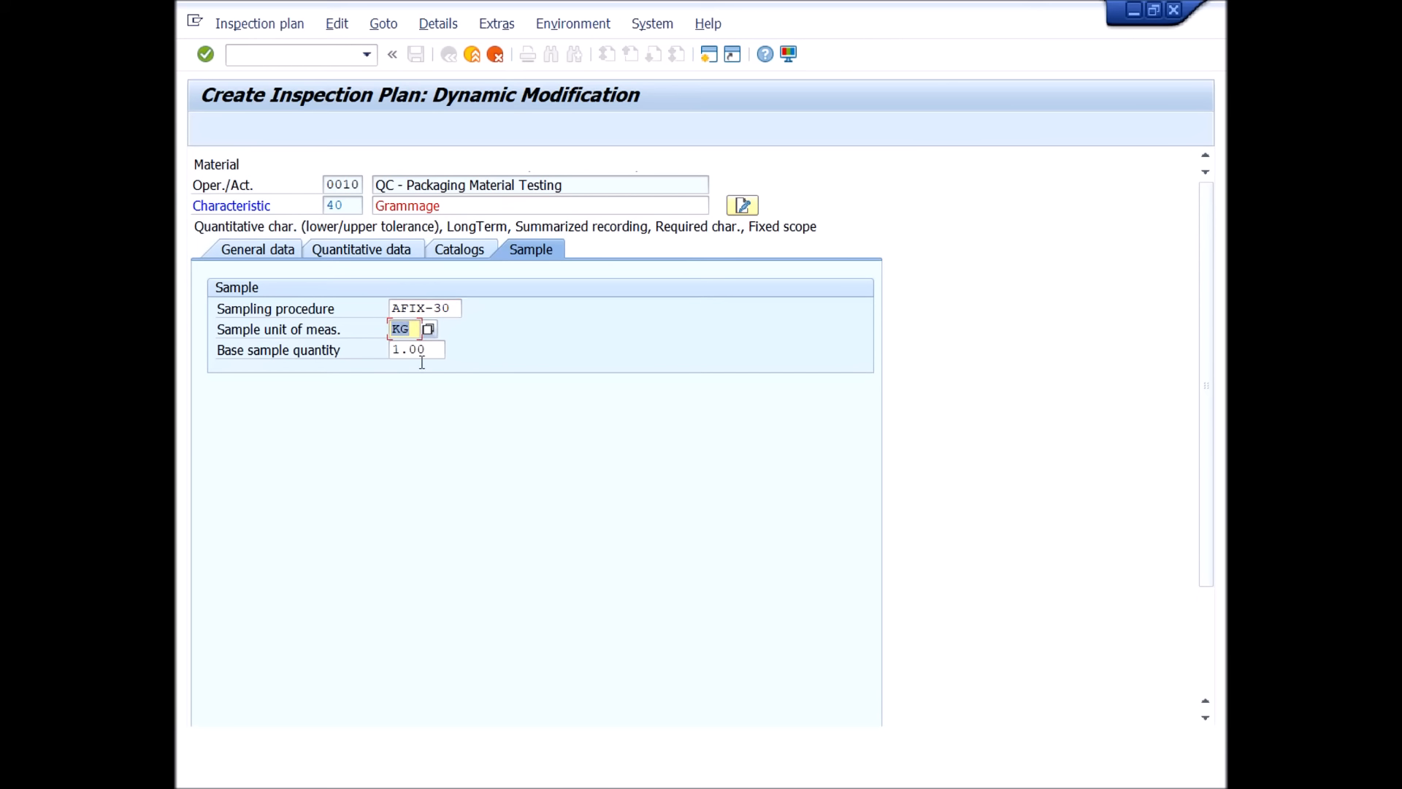
type("g")
key("Return")
key("F3")
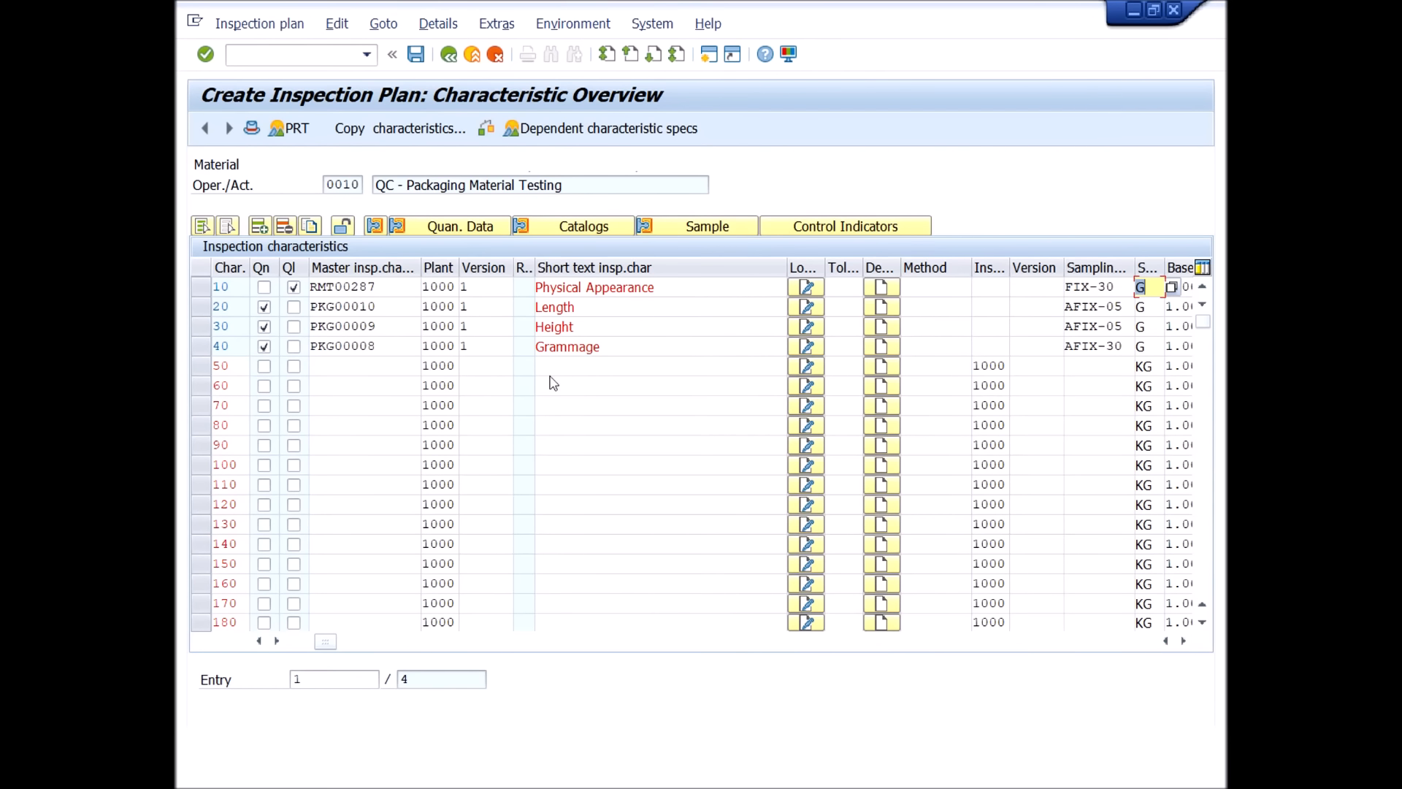
Select the Grammage characteristic and choose summarized recording for its results confirmation in the control indicators.
left_click(200, 347)
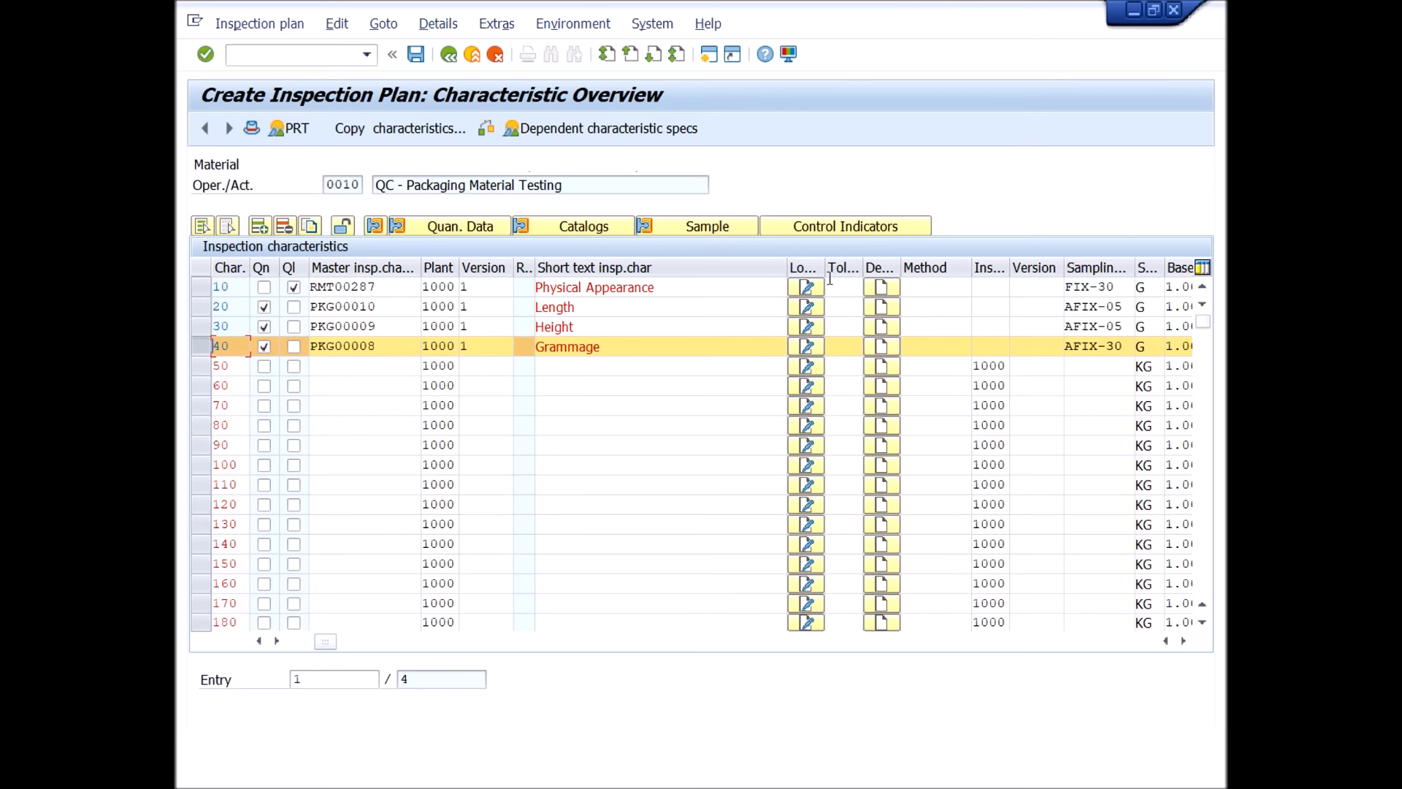
left_click(796, 228)
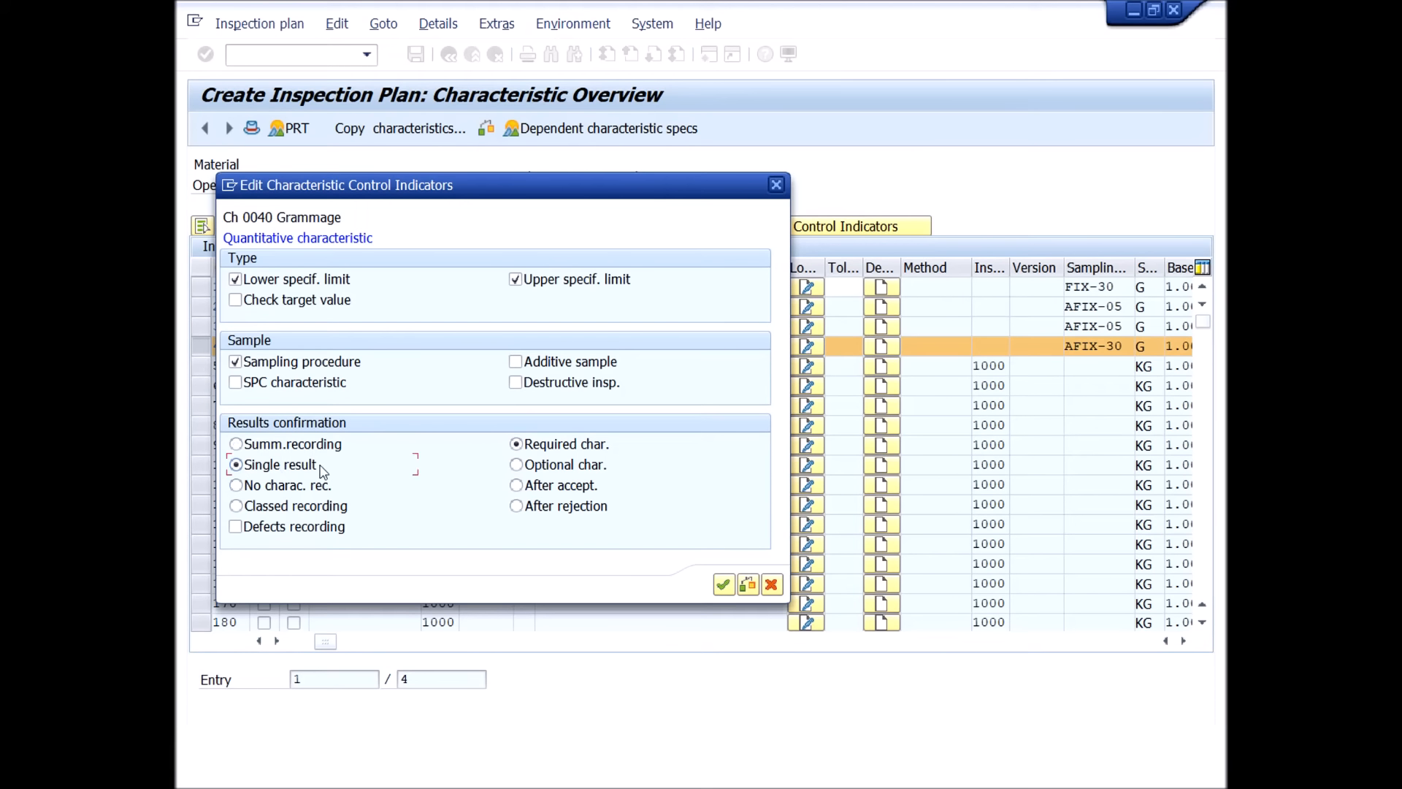
left_click(274, 447)
Read the field help for the optional, after acceptance and after rejection characteristic options under results confirmation.
key("F1")
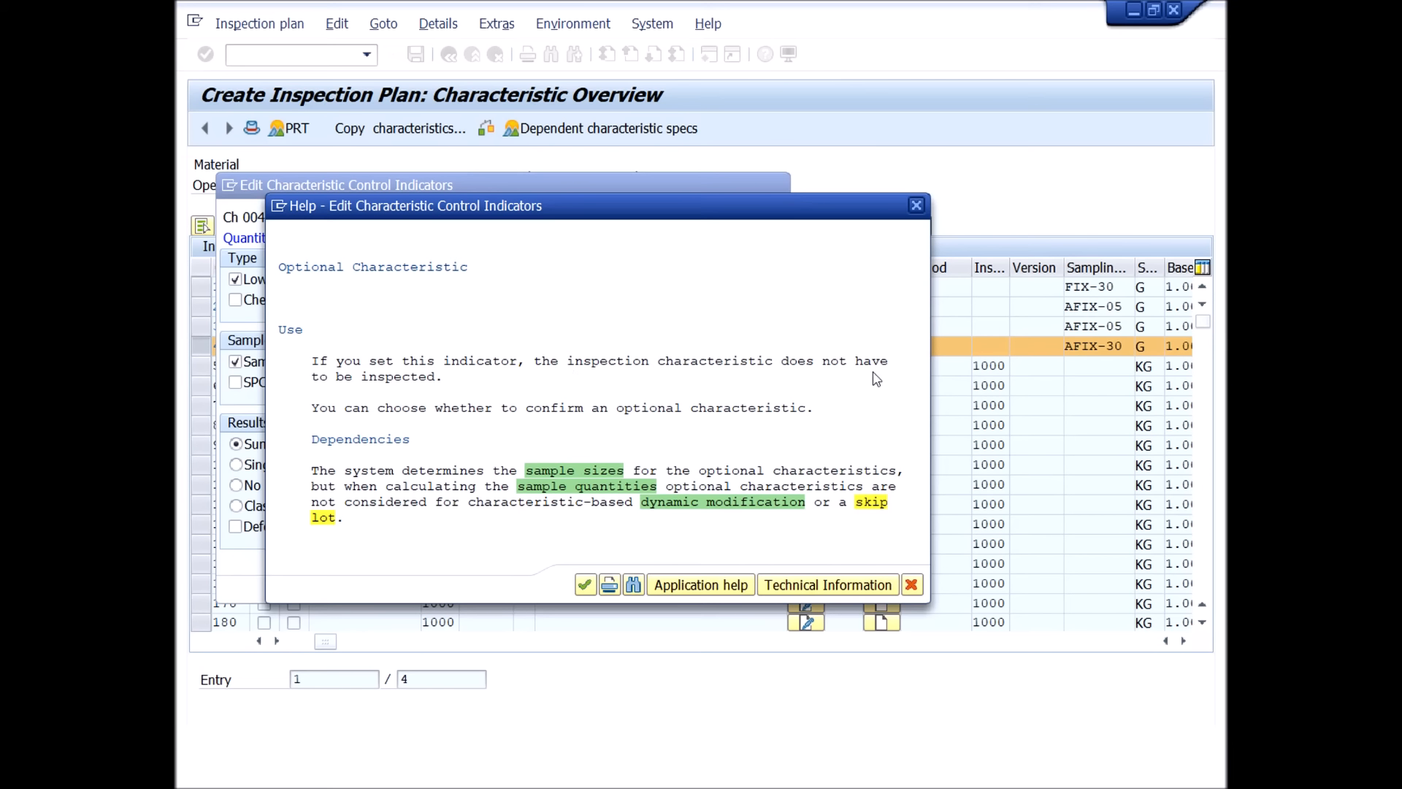
left_click(431, 409)
left_click(712, 409)
left_click(918, 206)
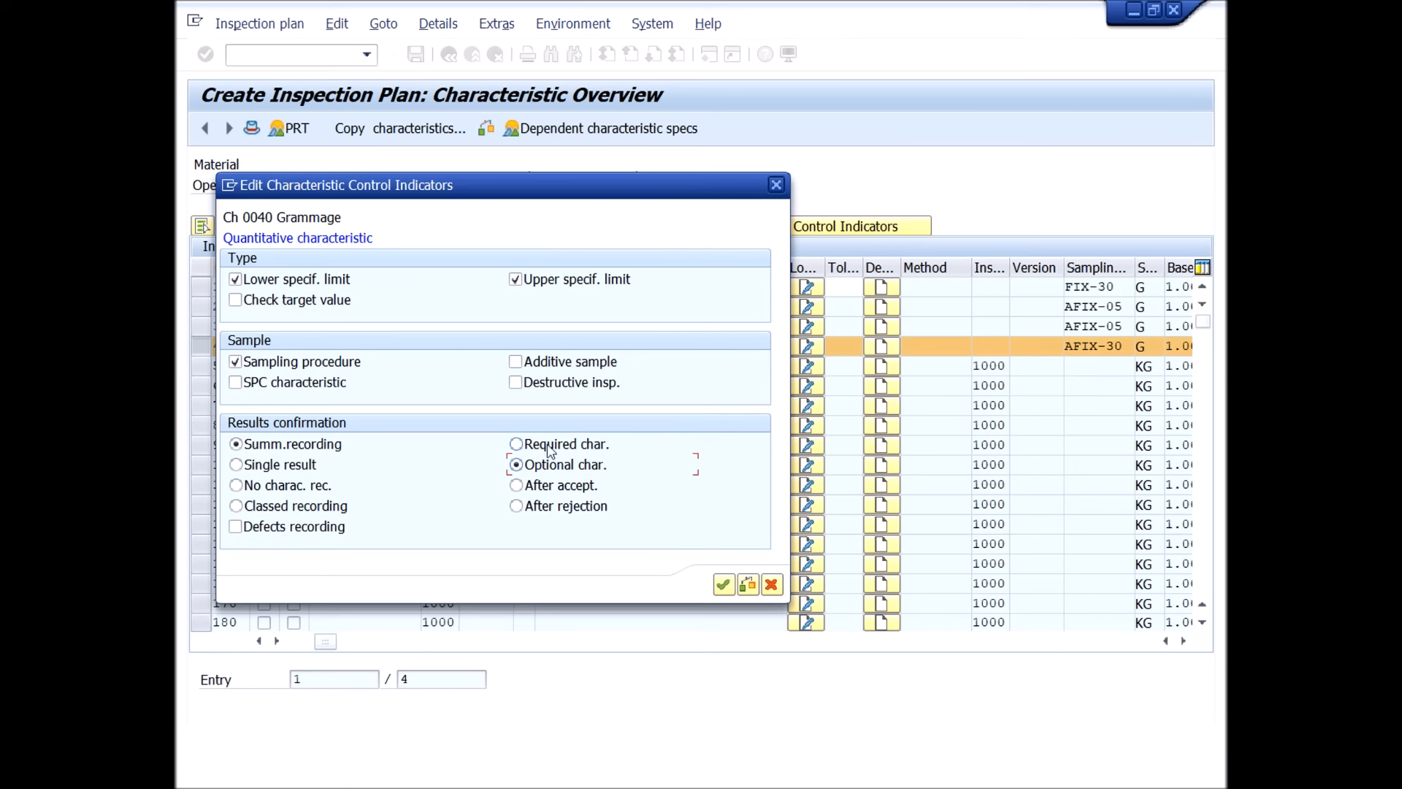
left_click(518, 444)
key("F1")
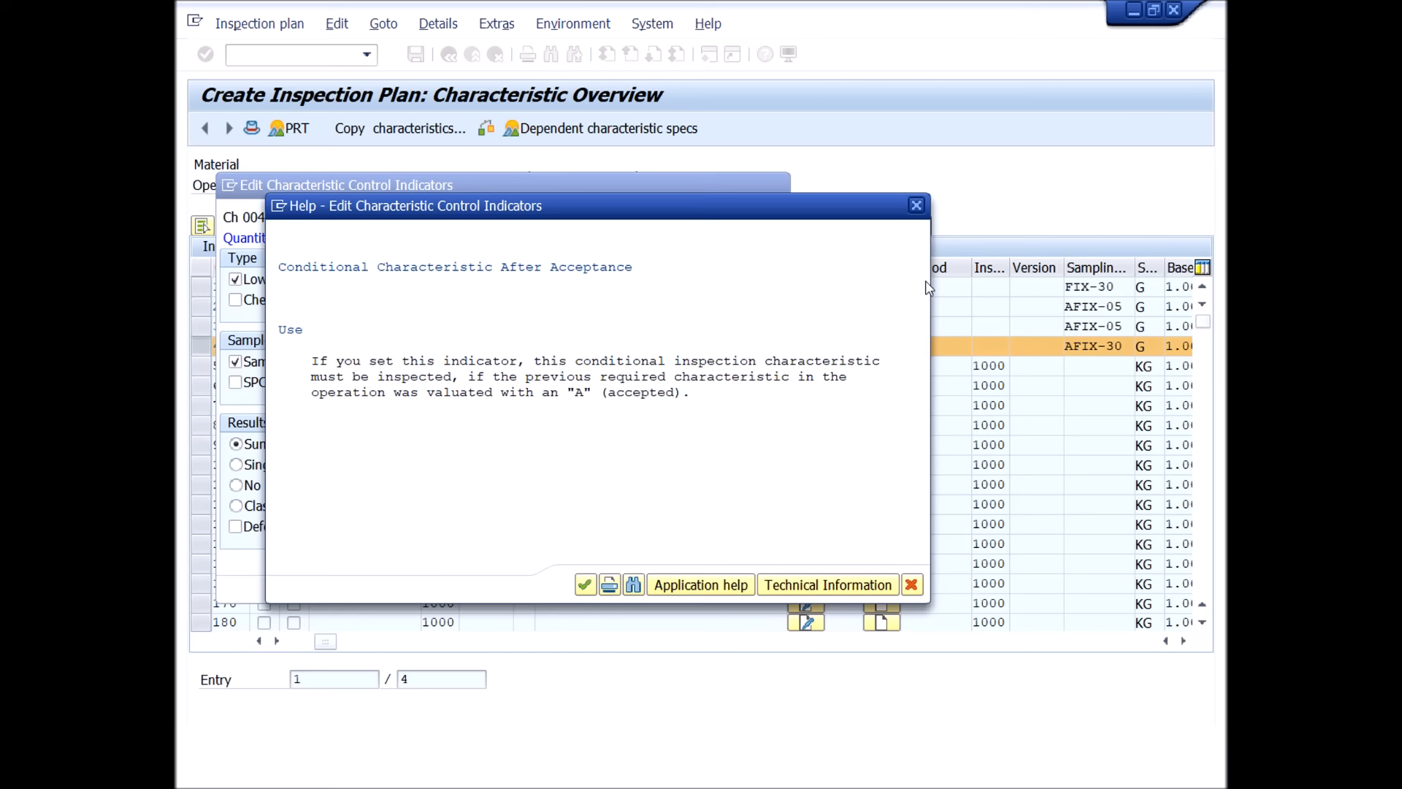
left_click(916, 206)
left_click(584, 511)
key("F1")
left_click(529, 395)
left_click(911, 585)
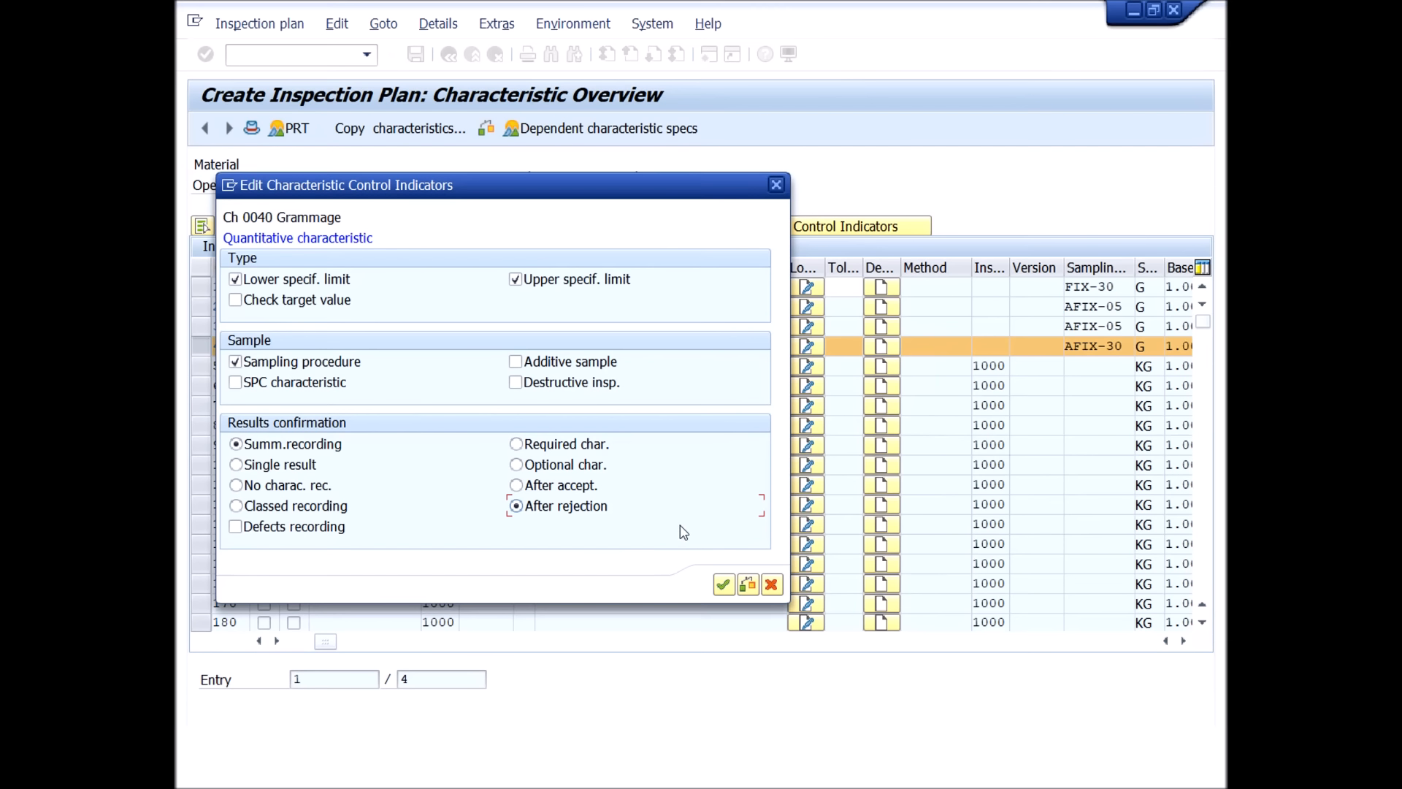
Set Grammage as a required characteristic, read the help for that option, and confirm the first page of control indicators.
left_click(538, 447)
key("F1")
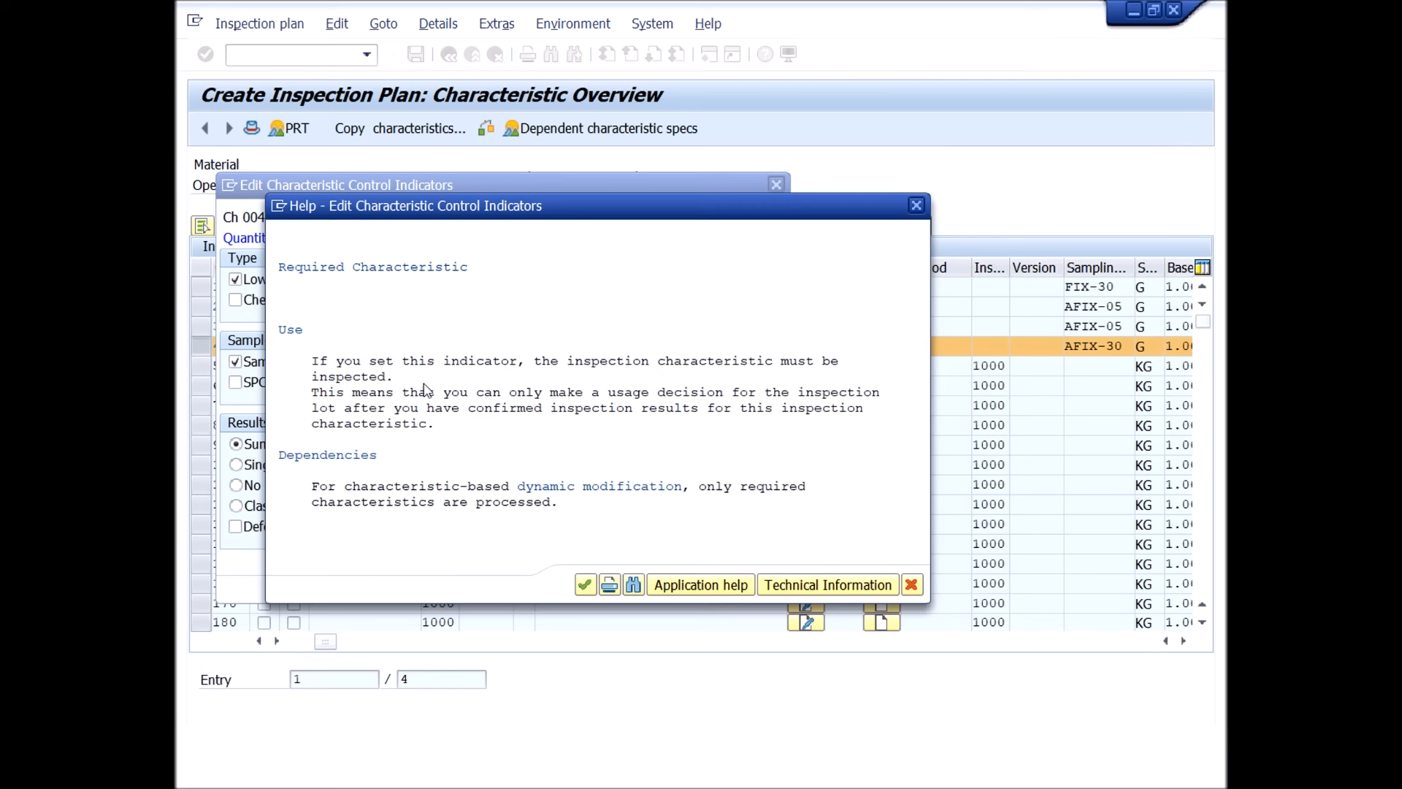
left_click(438, 361)
left_click(916, 205)
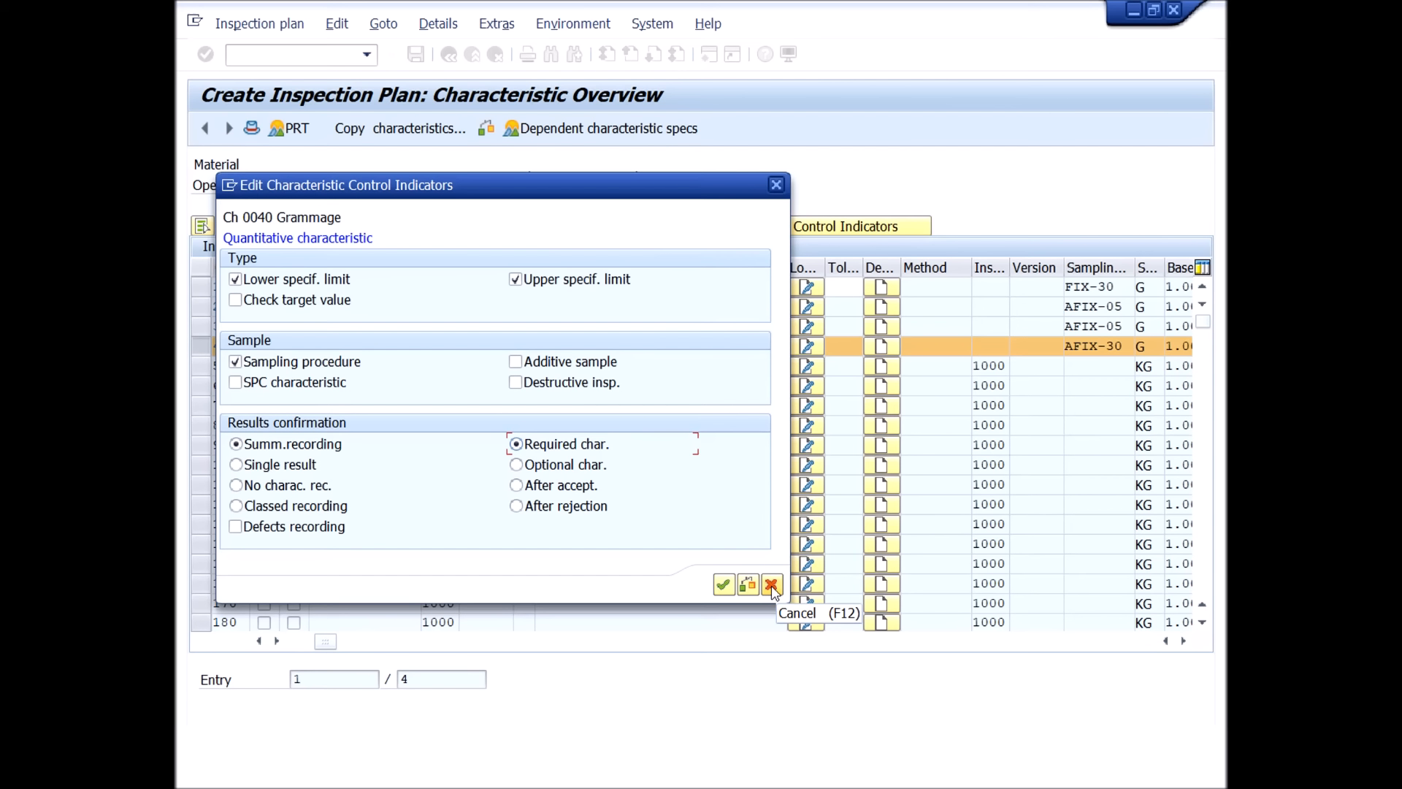
left_click(723, 586)
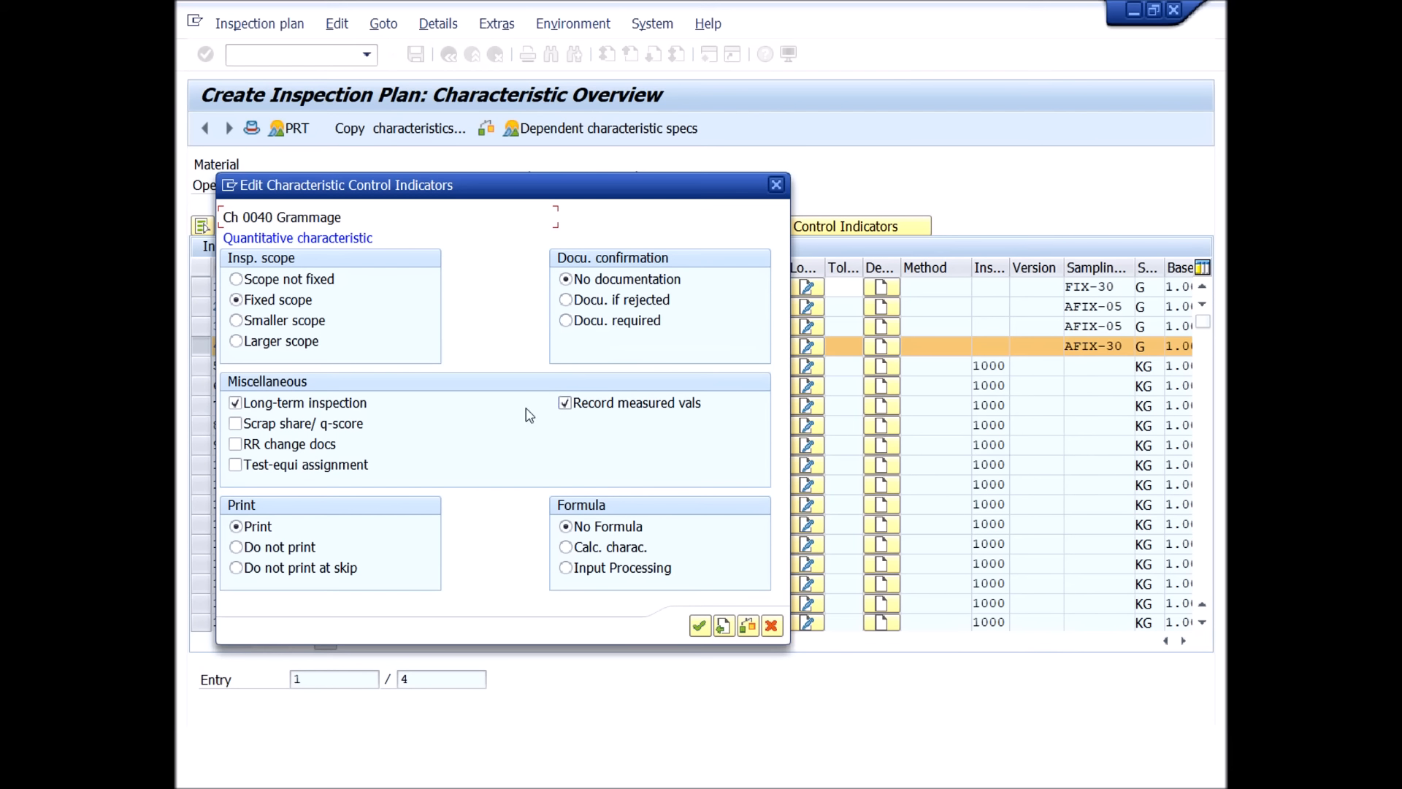
Confirm the second page of Grammage's control indicators and deselect the characteristic in the overview.
left_click(699, 627)
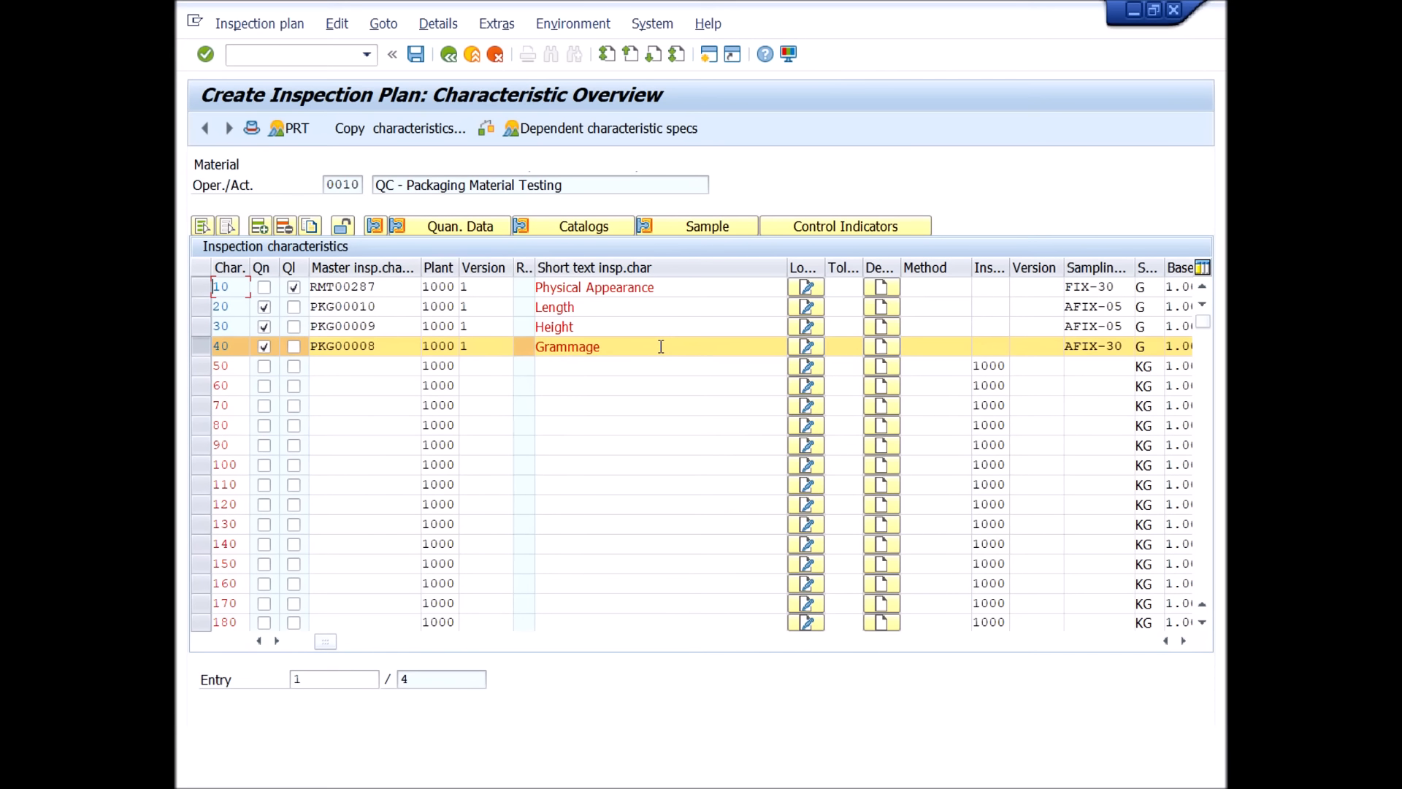
left_click(205, 352)
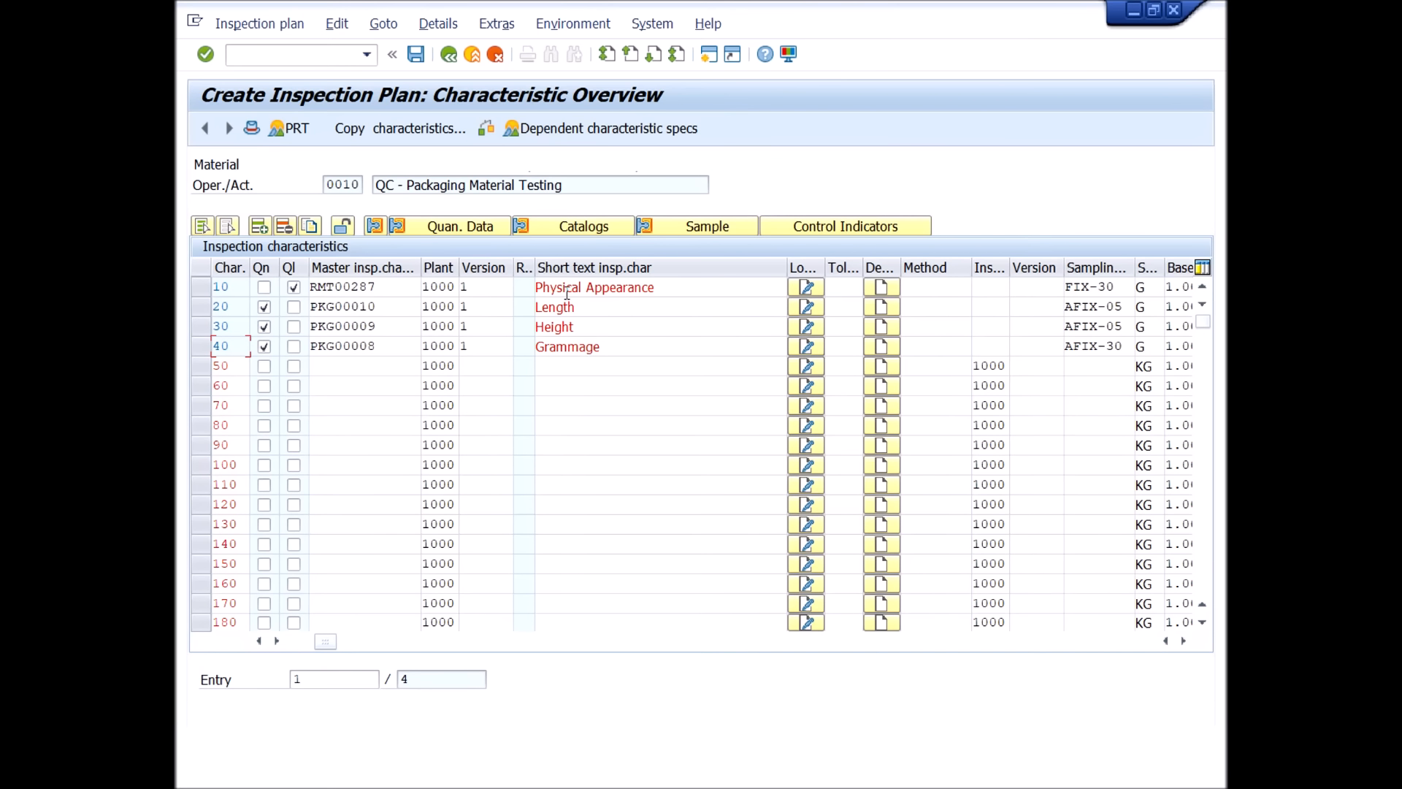
Set Length's lower specification limit to 50 and upper limit to 60 mm, return to the characteristic overview and deselect Length.
left_click(202, 307)
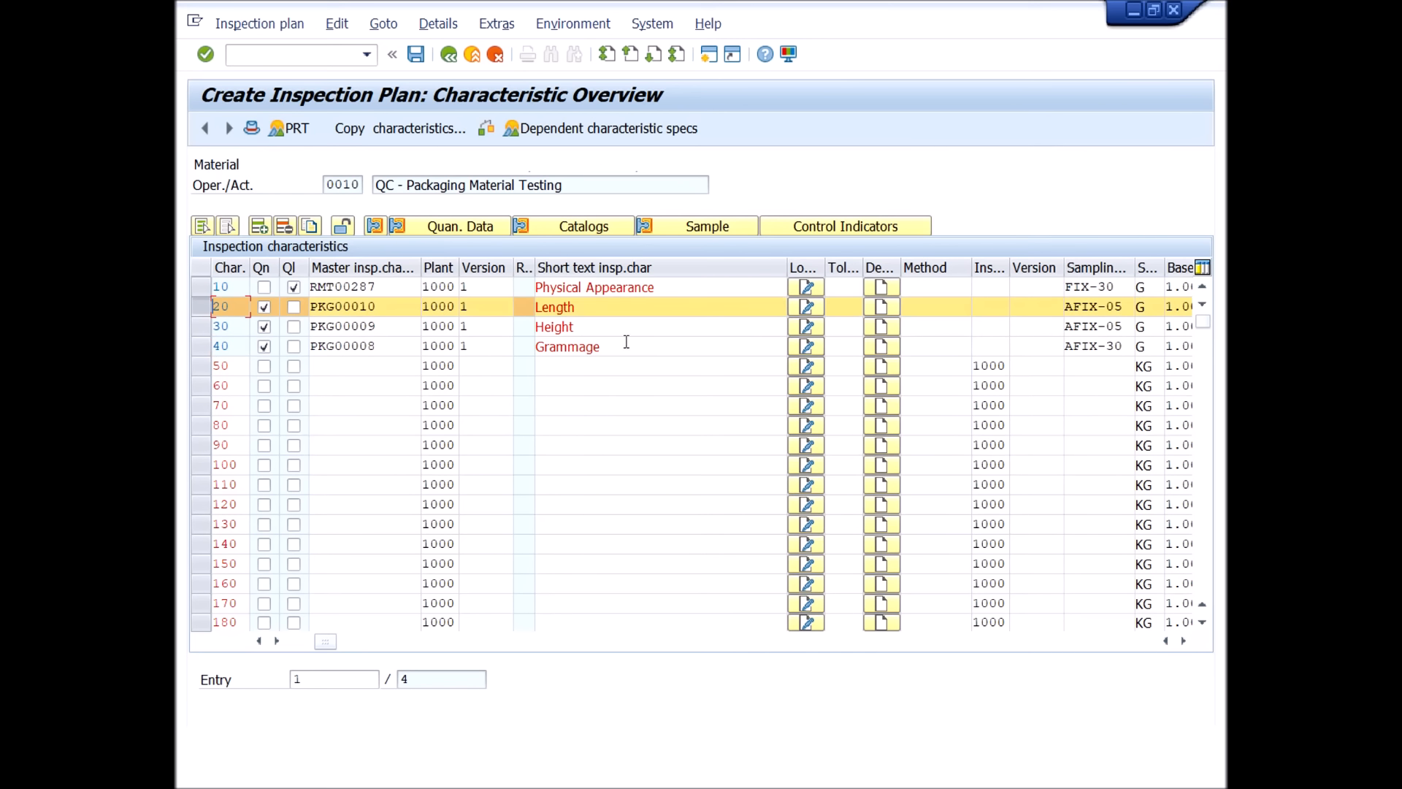
left_click(447, 227)
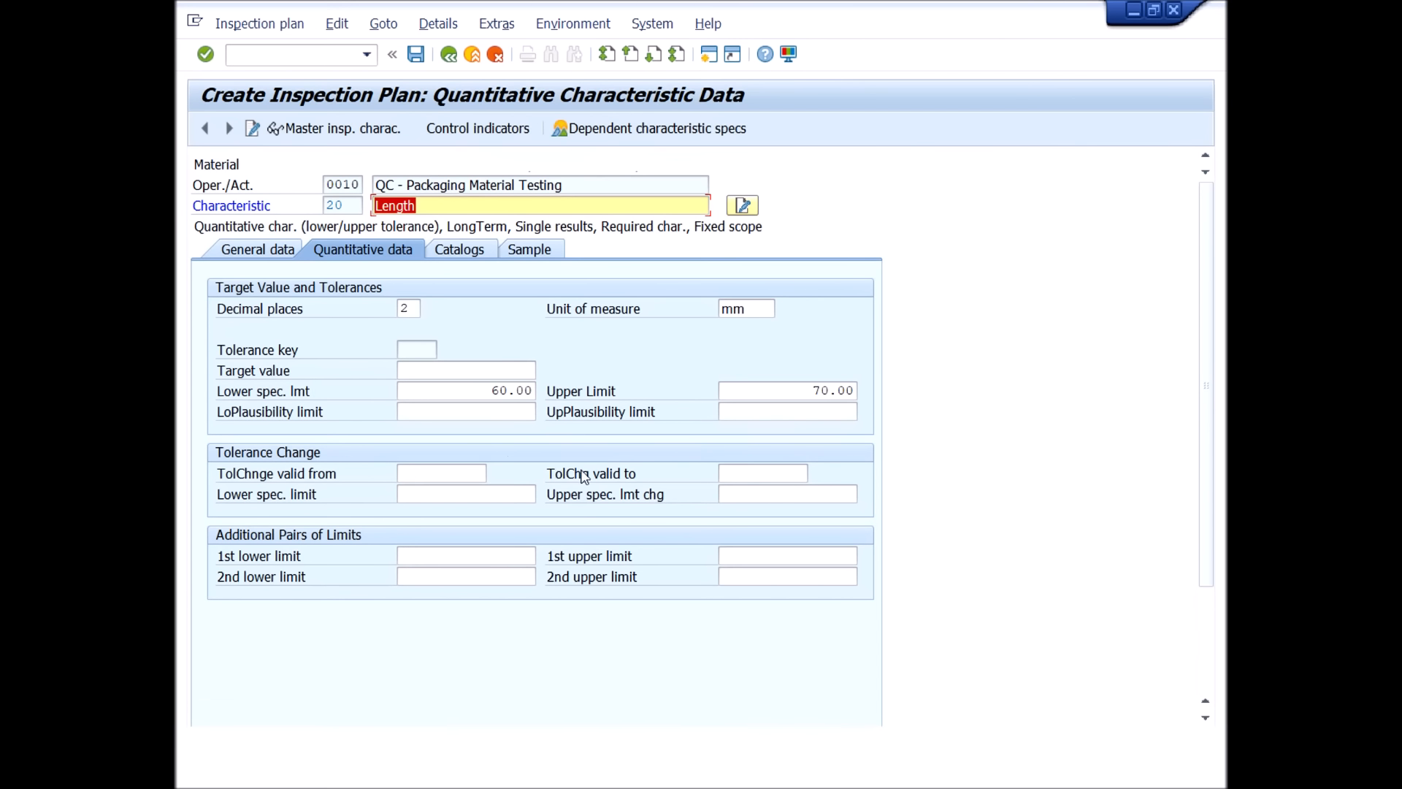
double_click(487, 391)
type("50")
key("Tab")
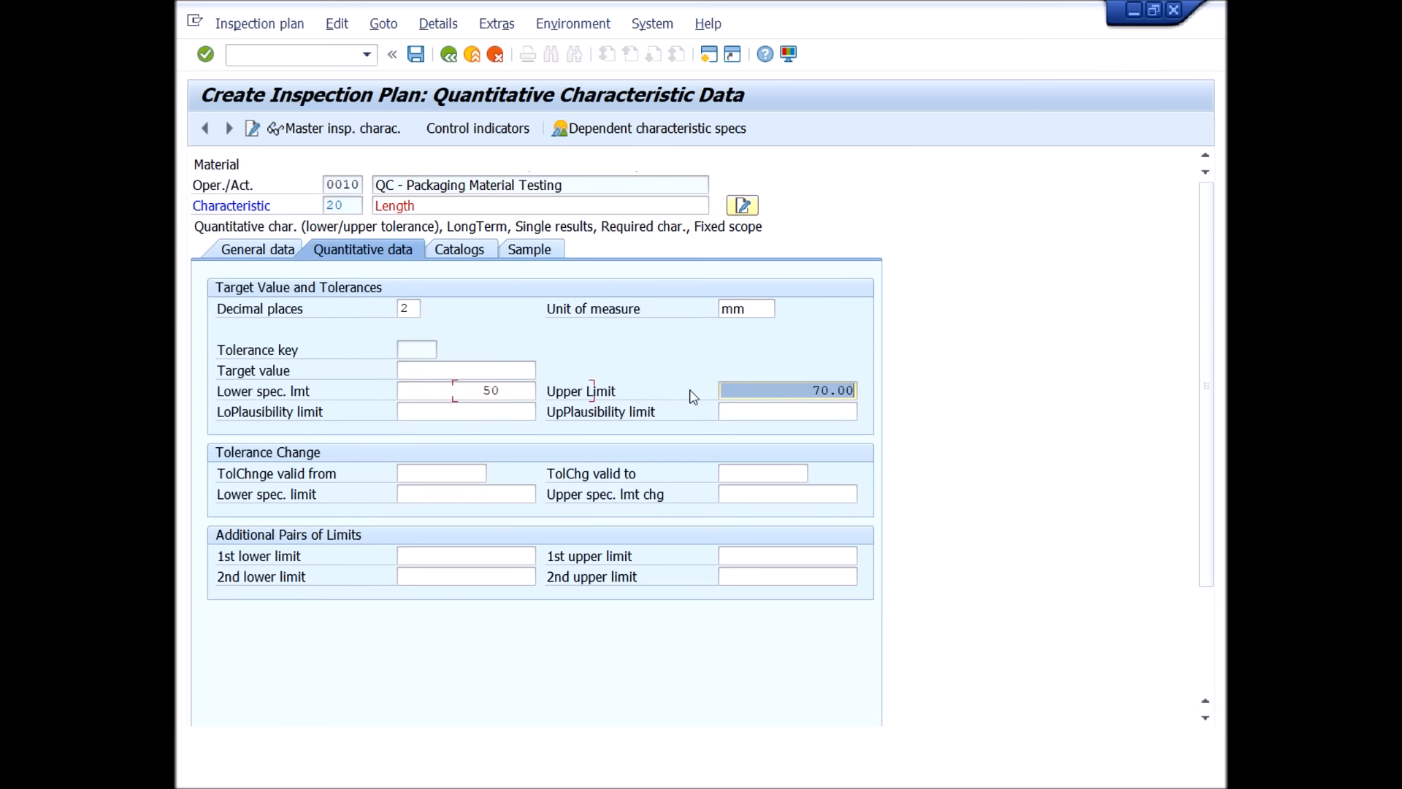
type("60")
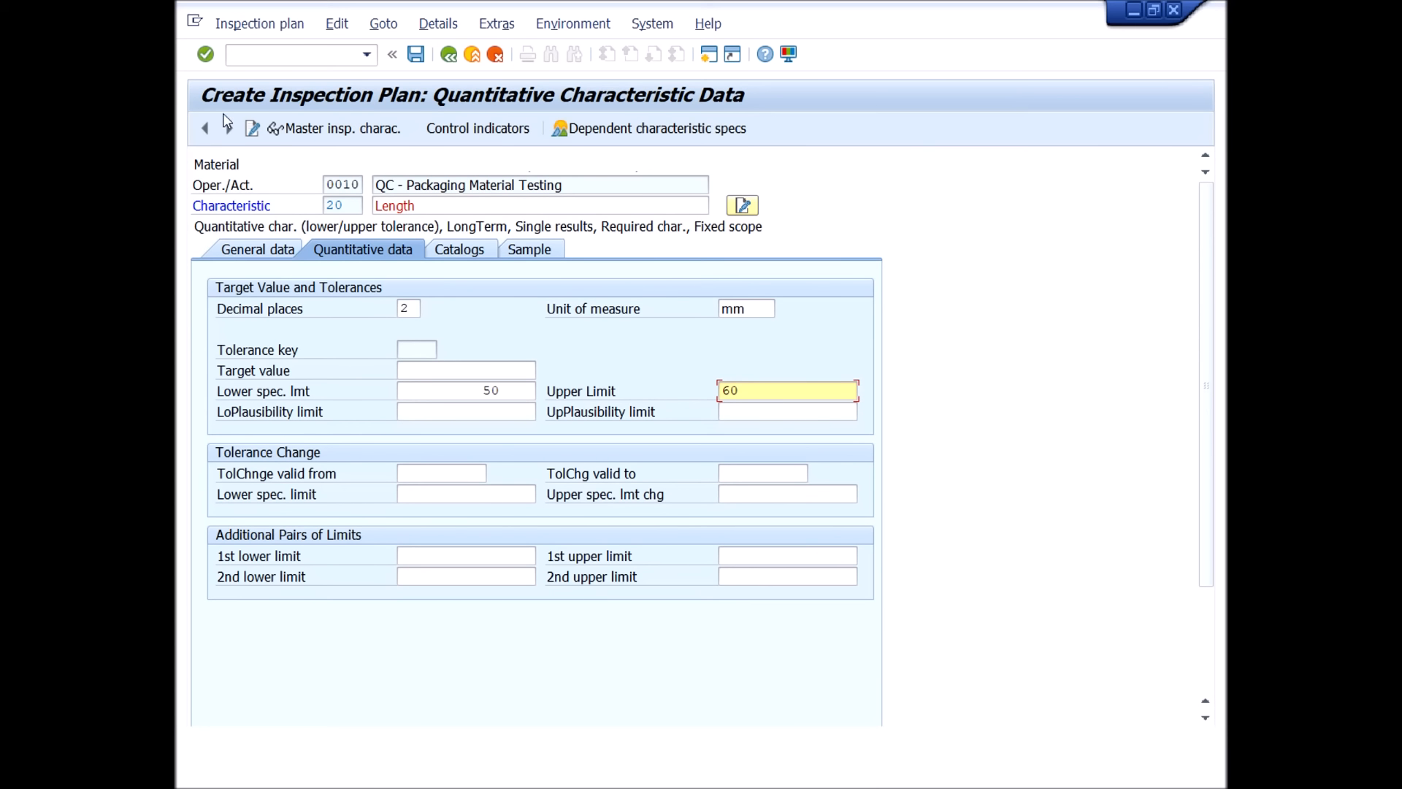
left_click(205, 55)
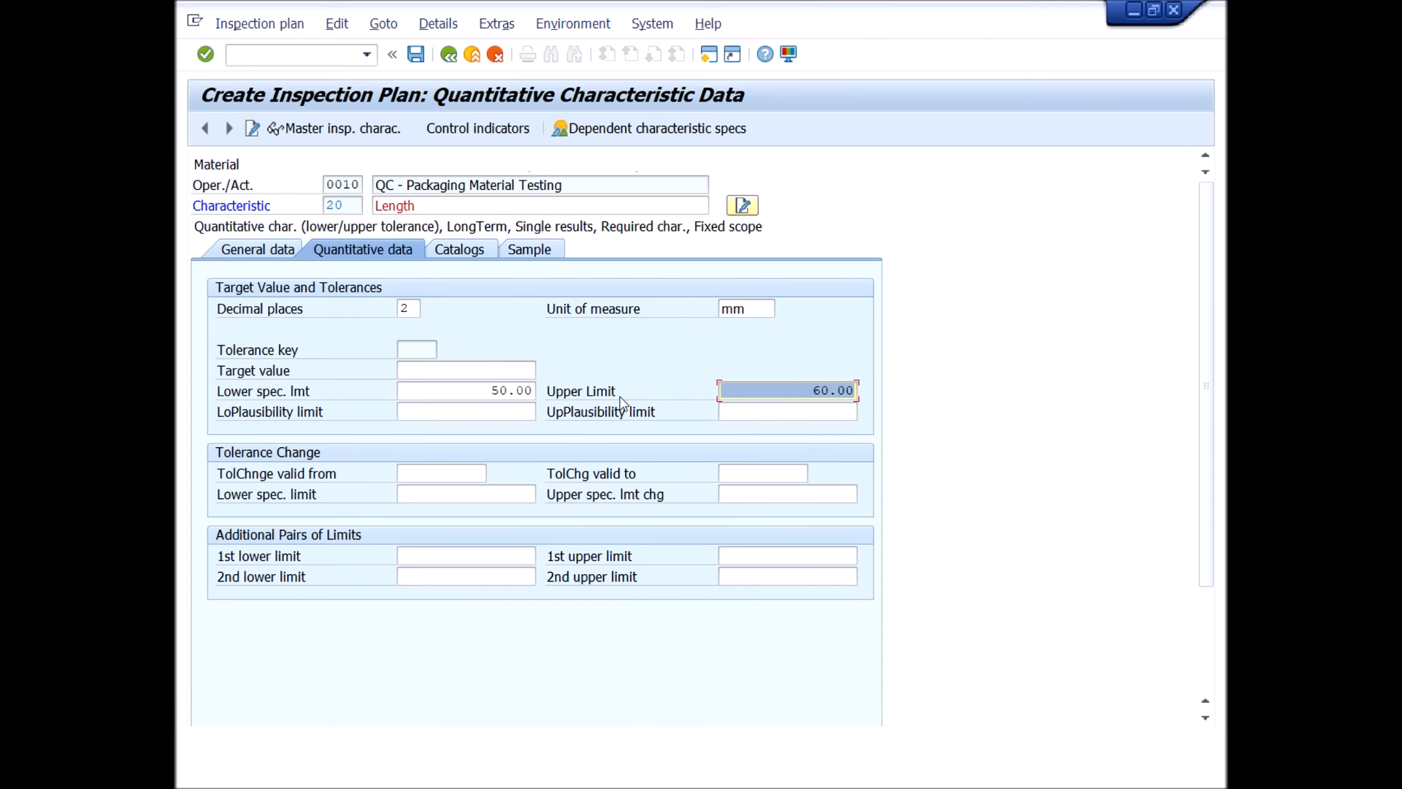
left_click(450, 56)
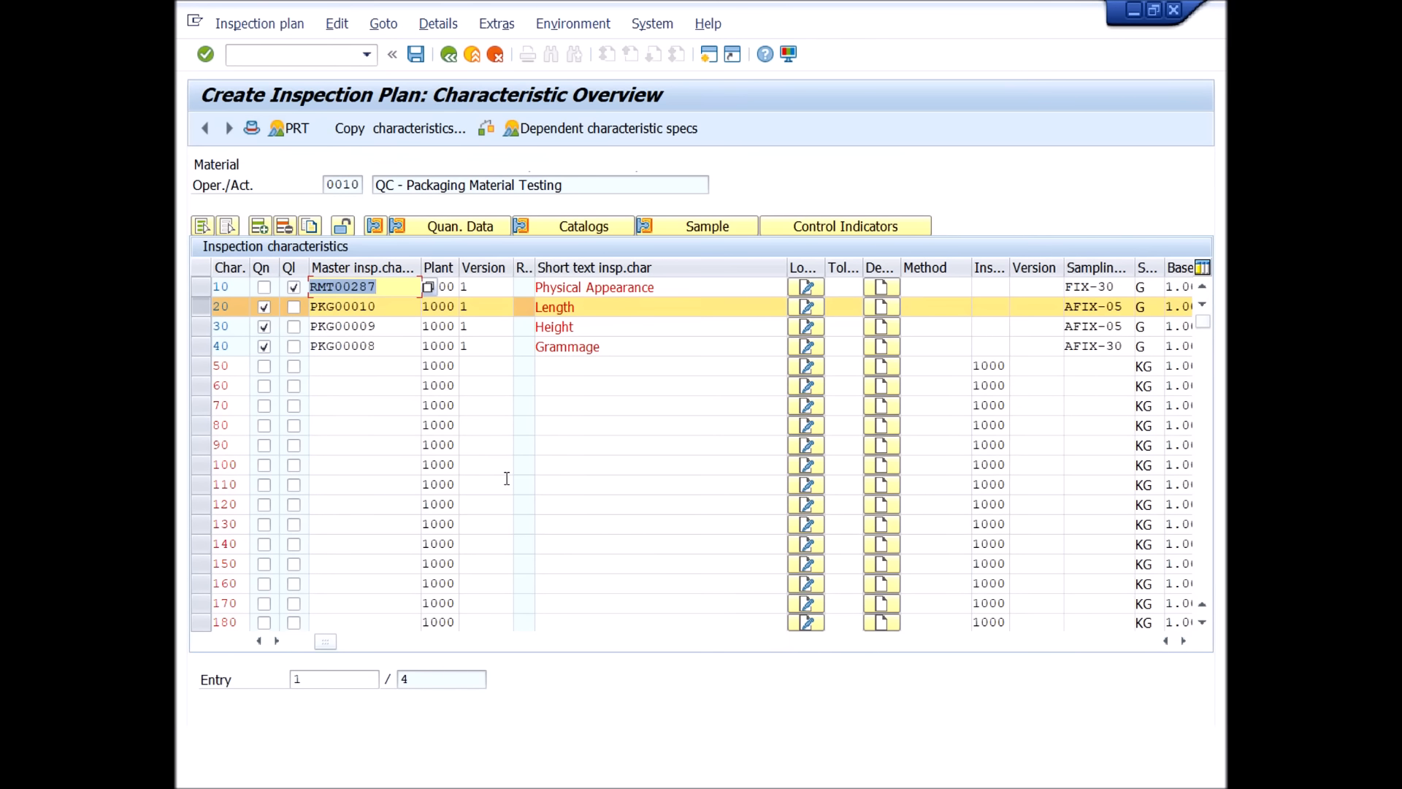
left_click(213, 310)
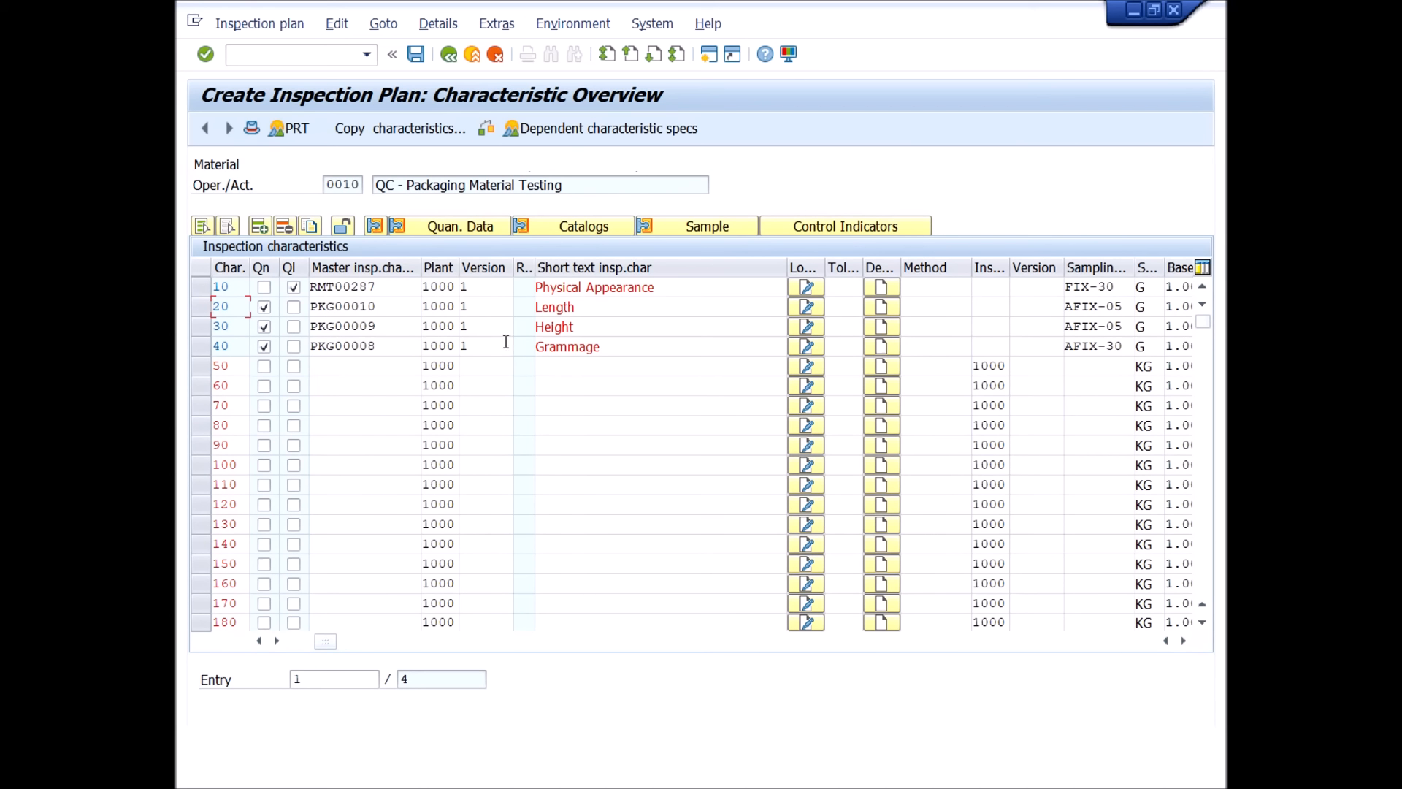
Check the catalog assignments of the Height characteristic, return to the characteristic overview and deselect Height.
left_click(200, 326)
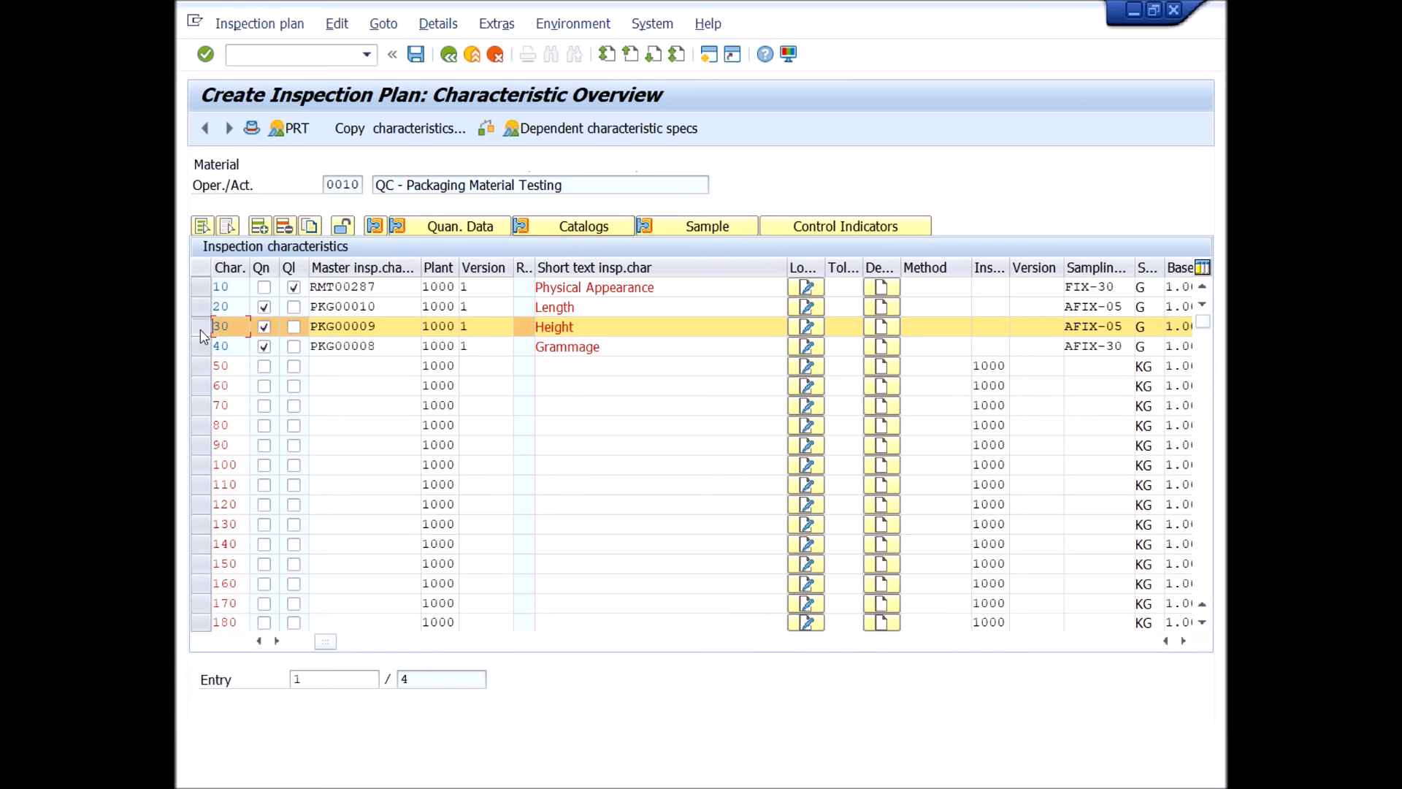
left_click(573, 225)
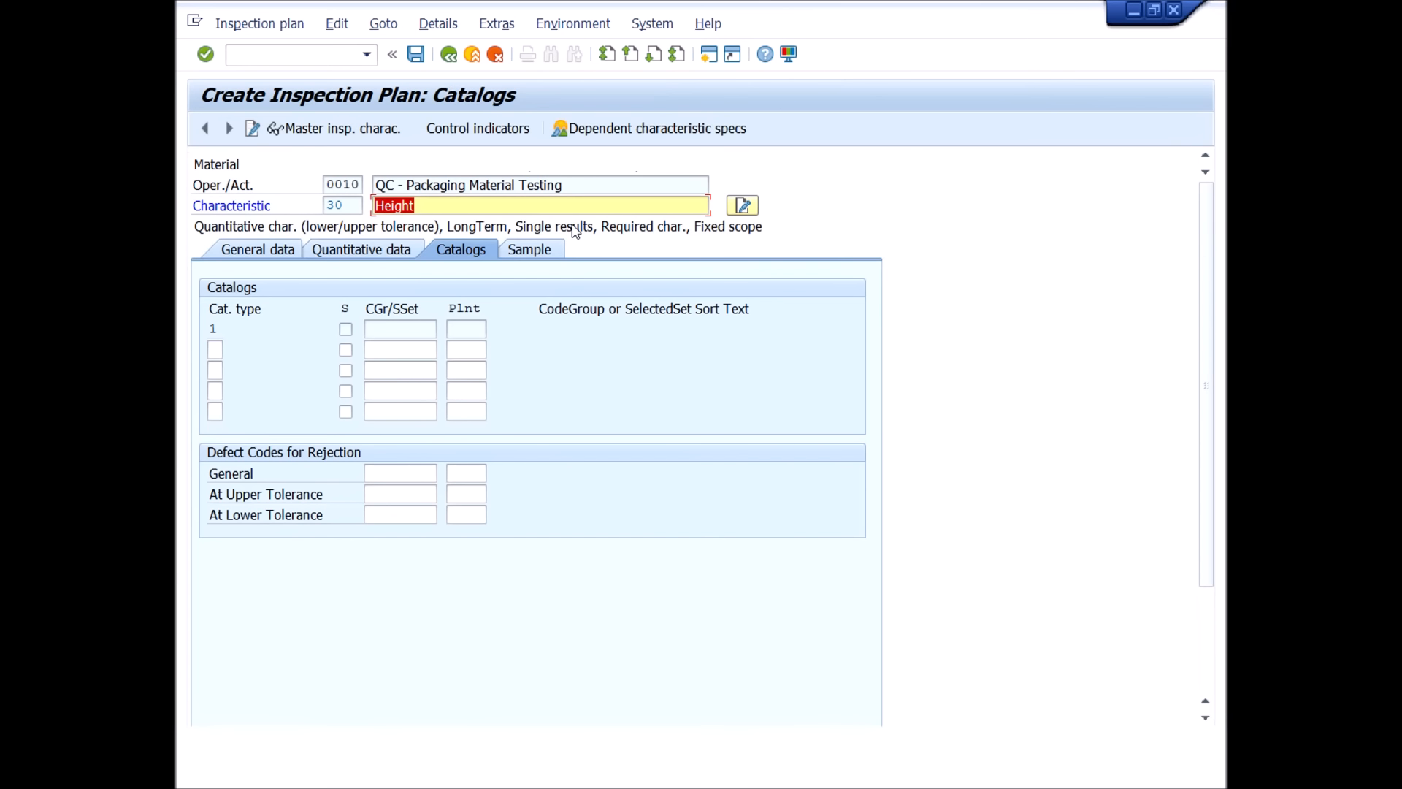
left_click(449, 54)
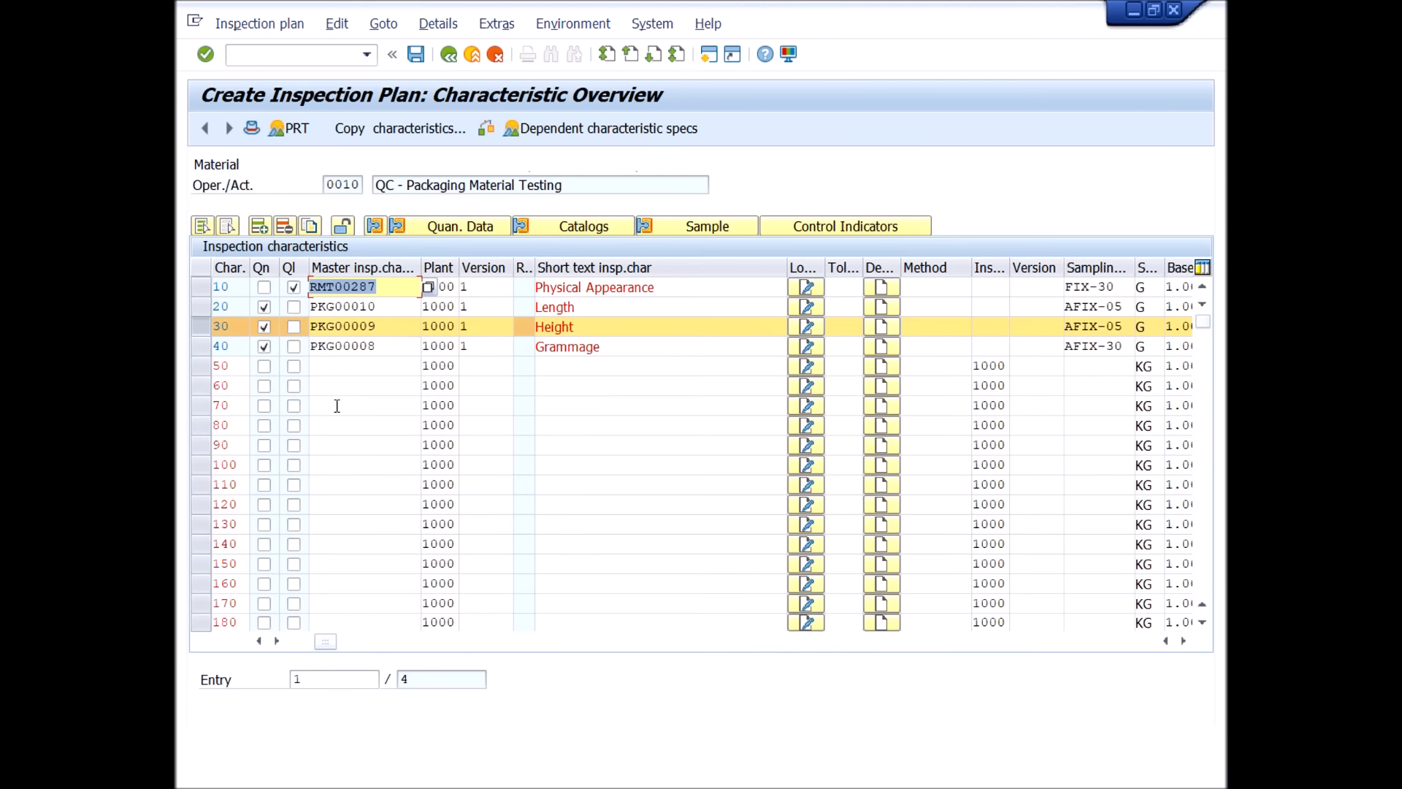
left_click(211, 325)
Examine the catalog assigned to Physical Appearance by displaying the codes of its selected set, and close the display.
left_click_drag(666, 287, 520, 286)
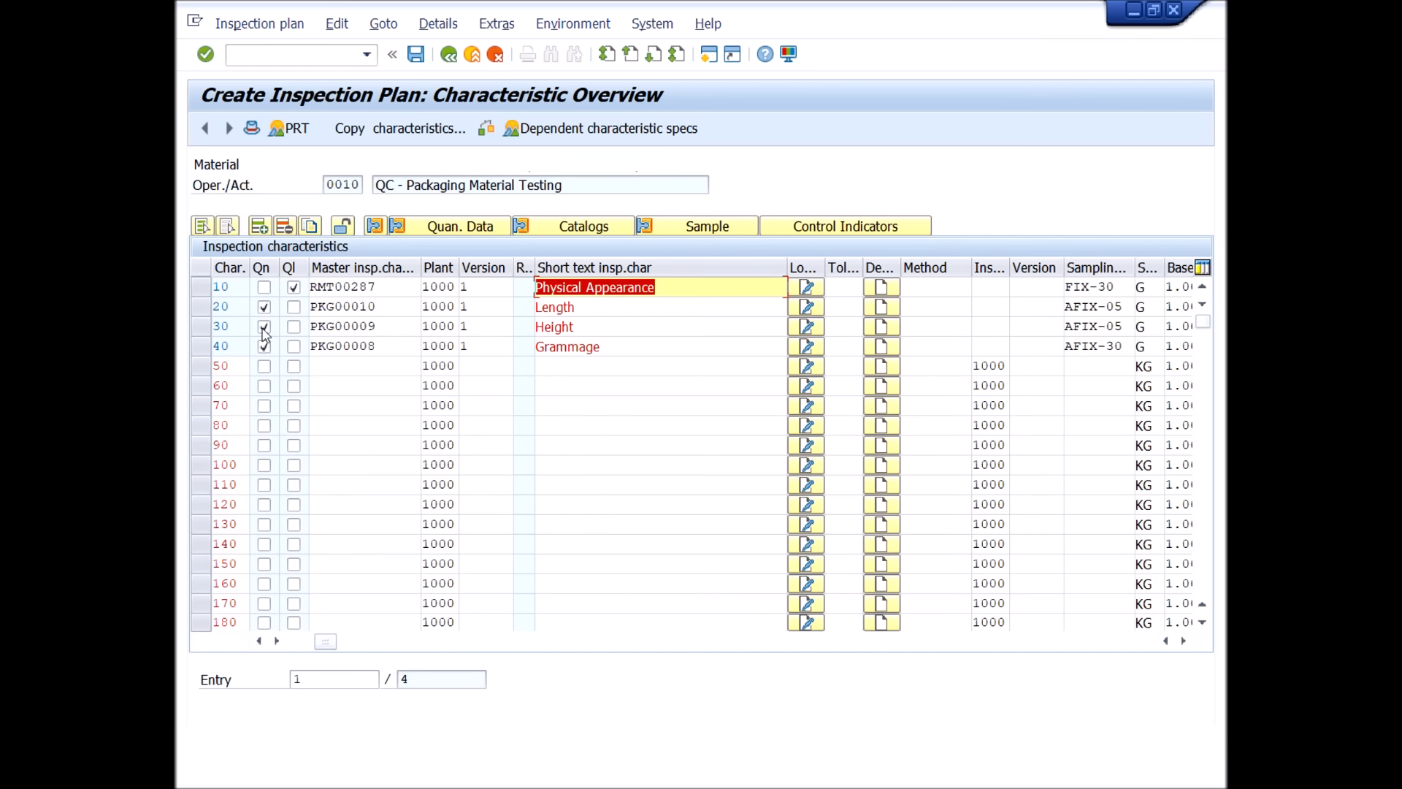
left_click(200, 286)
left_click(603, 230)
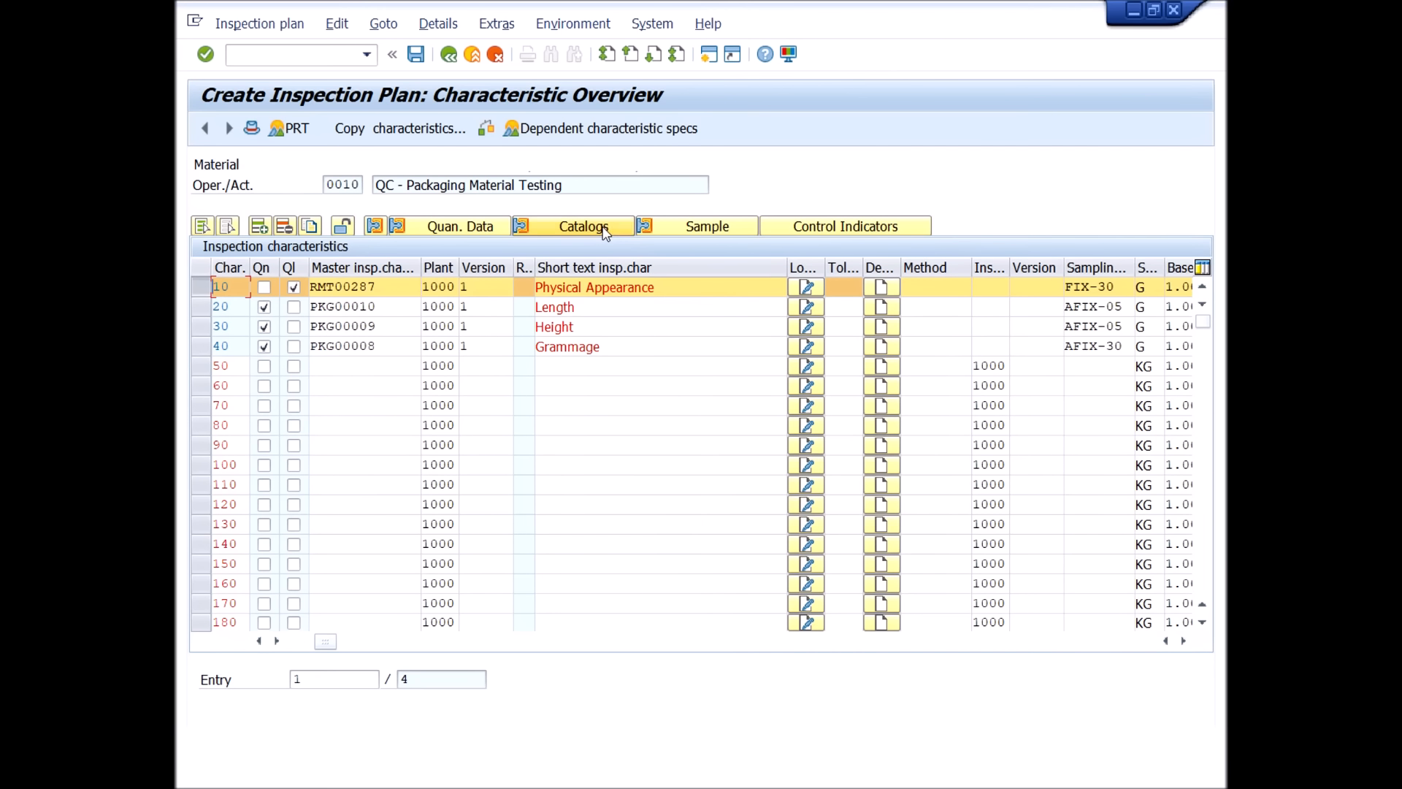
left_click(398, 329)
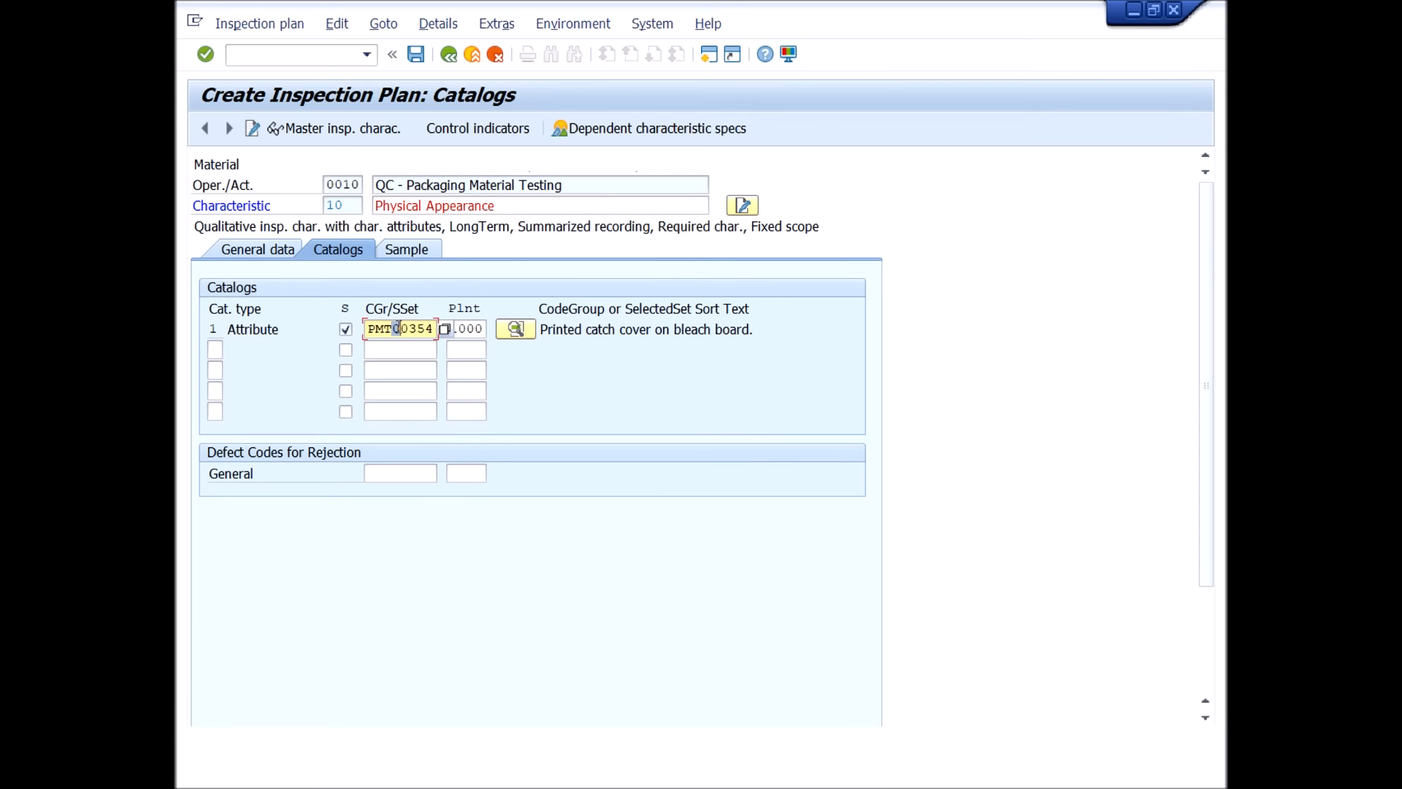
left_click(520, 328)
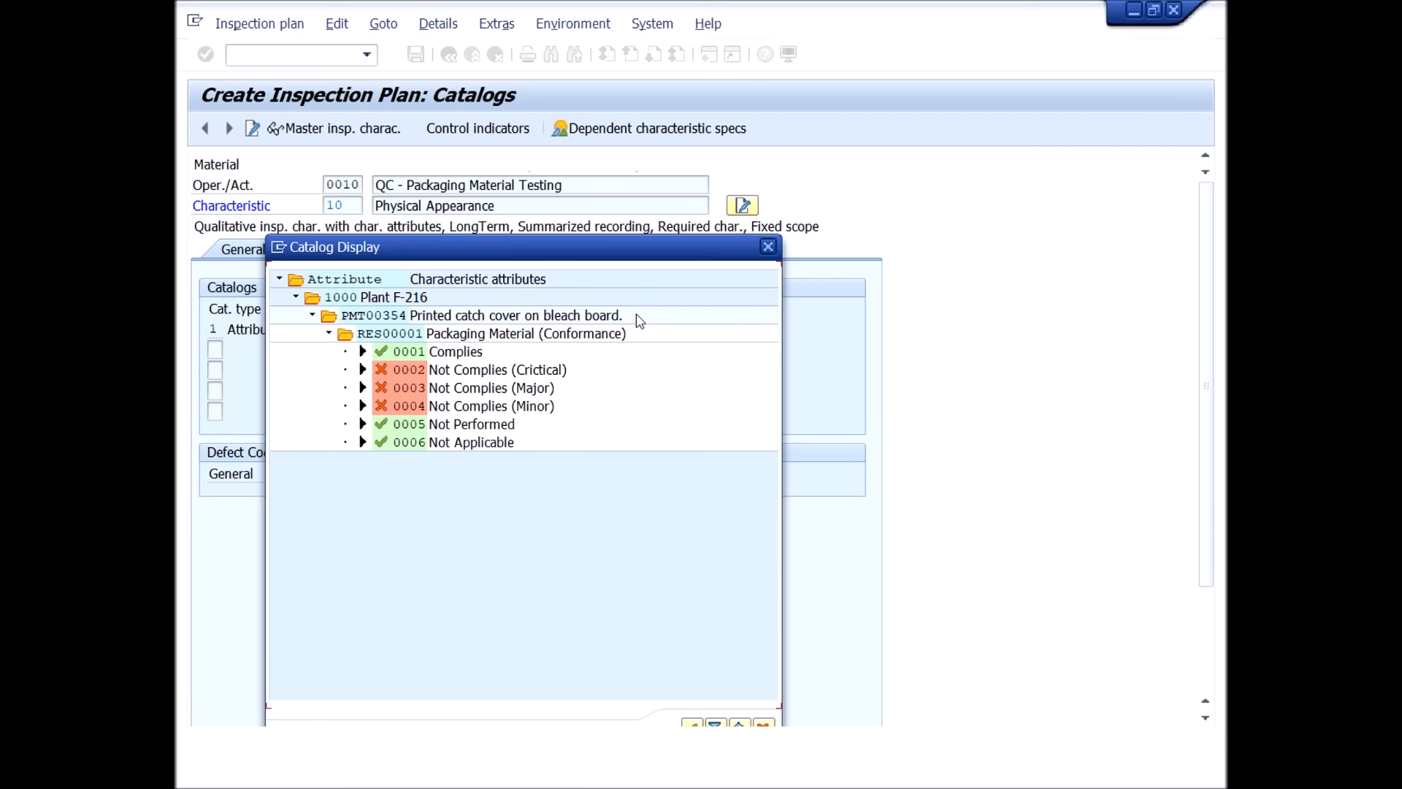
left_click(577, 322)
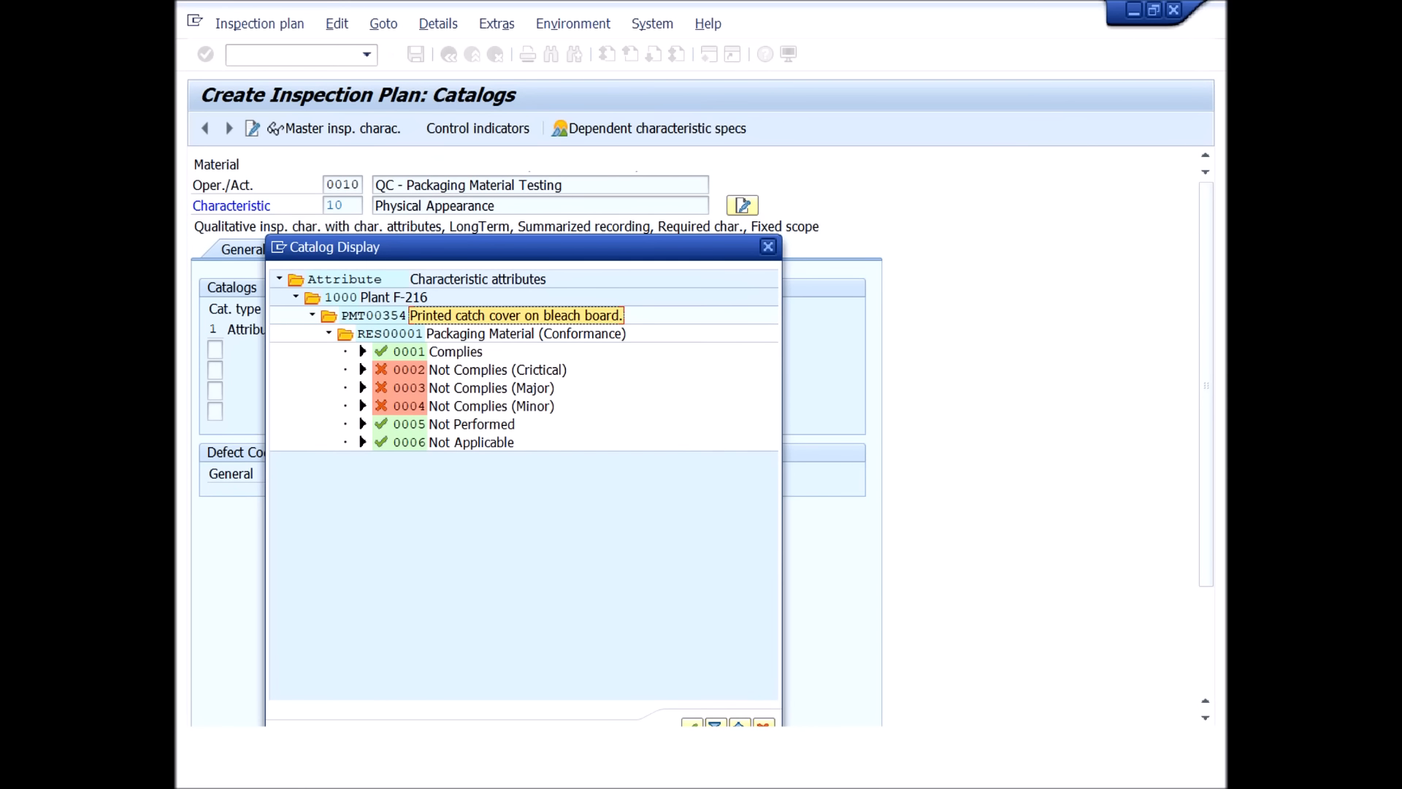
left_click(692, 724)
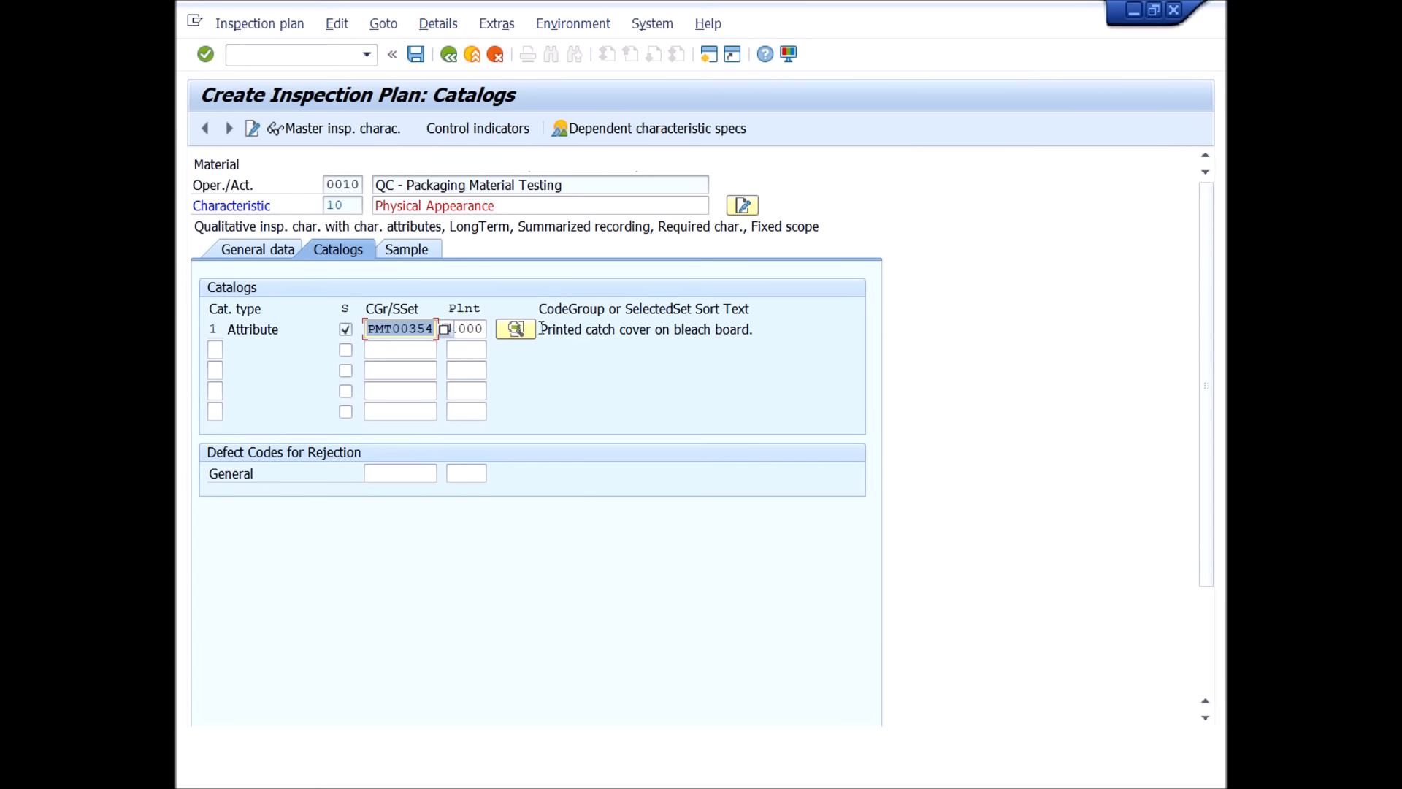
left_click_drag(541, 329, 827, 333)
left_click(686, 367)
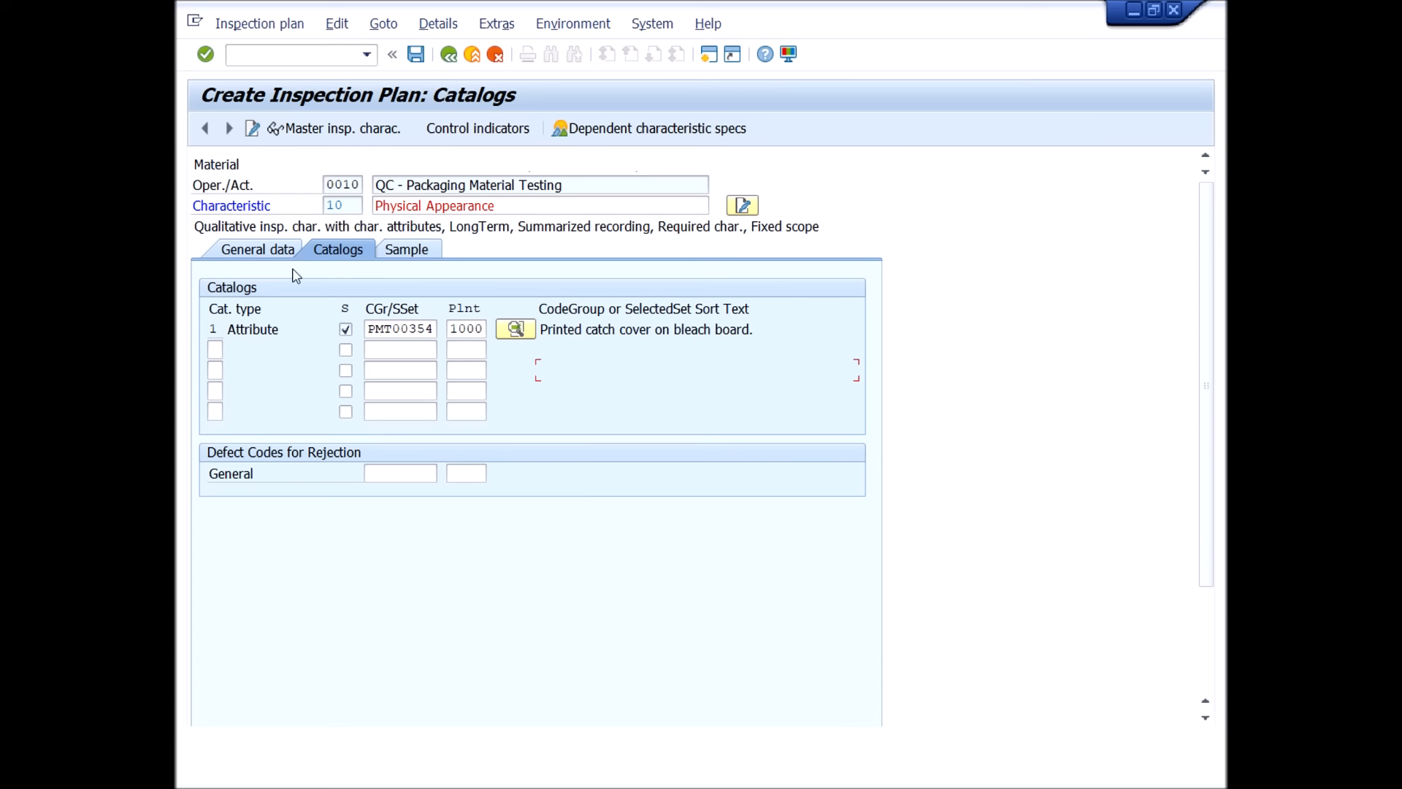
Review the sample and general data of Physical Appearance and return to the characteristic overview.
left_click(406, 251)
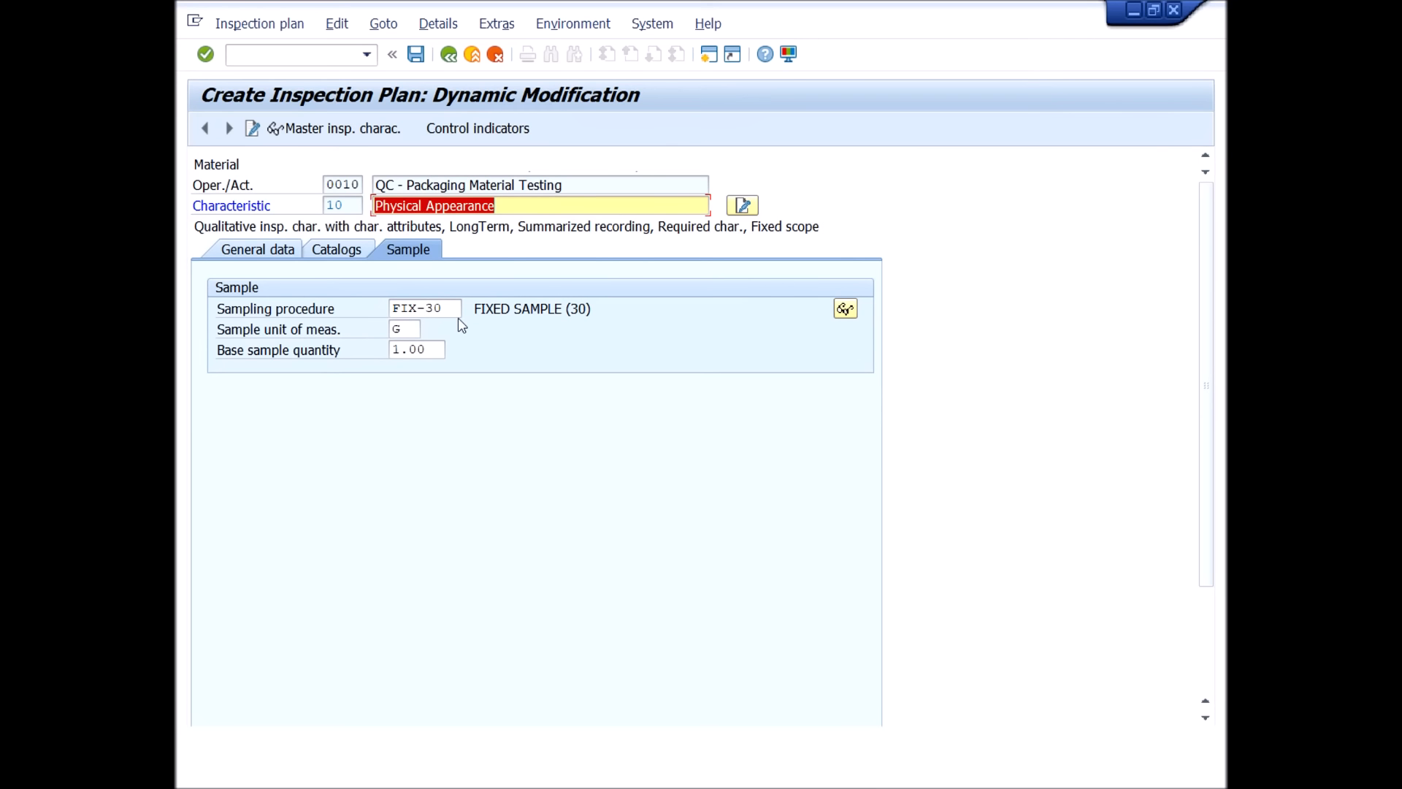
left_click(339, 250)
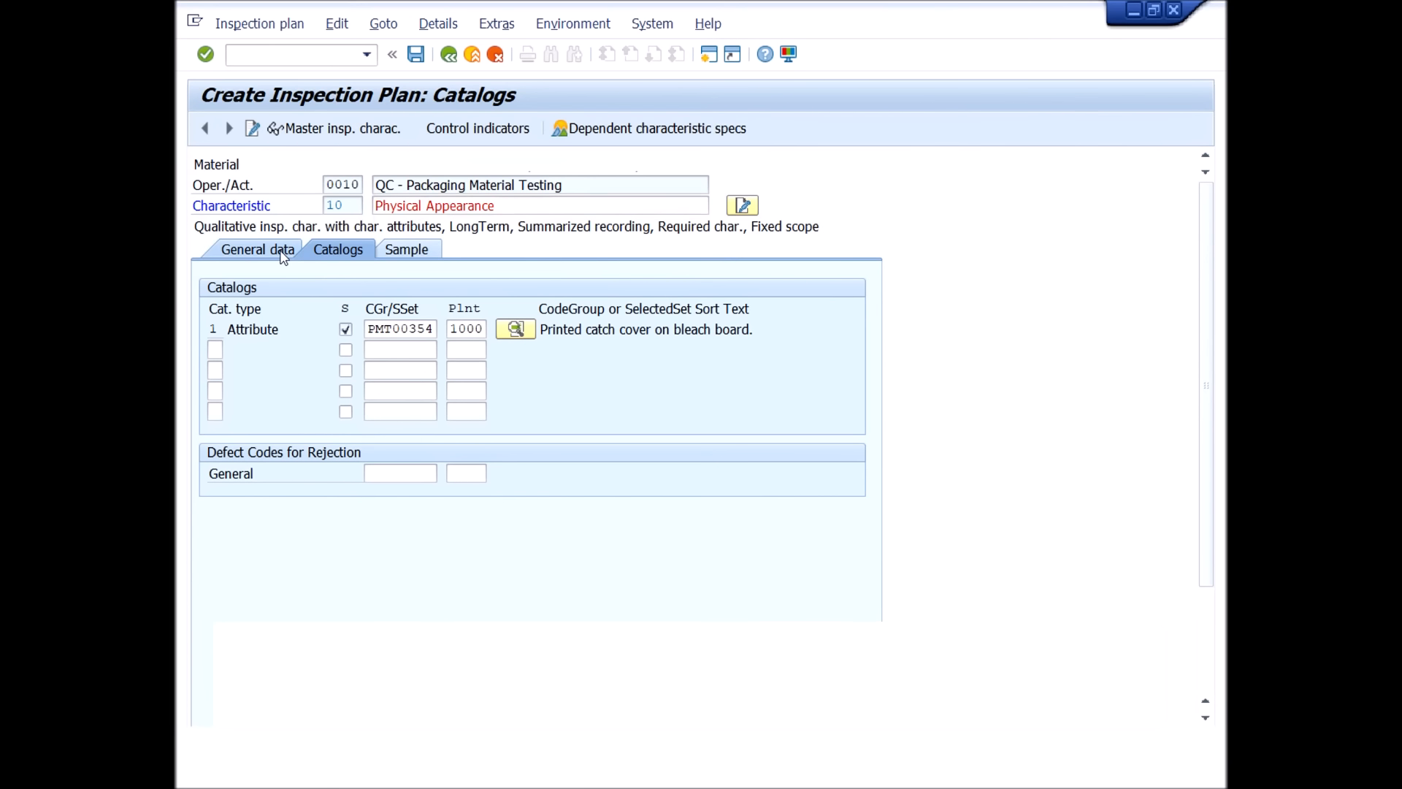
left_click(283, 255)
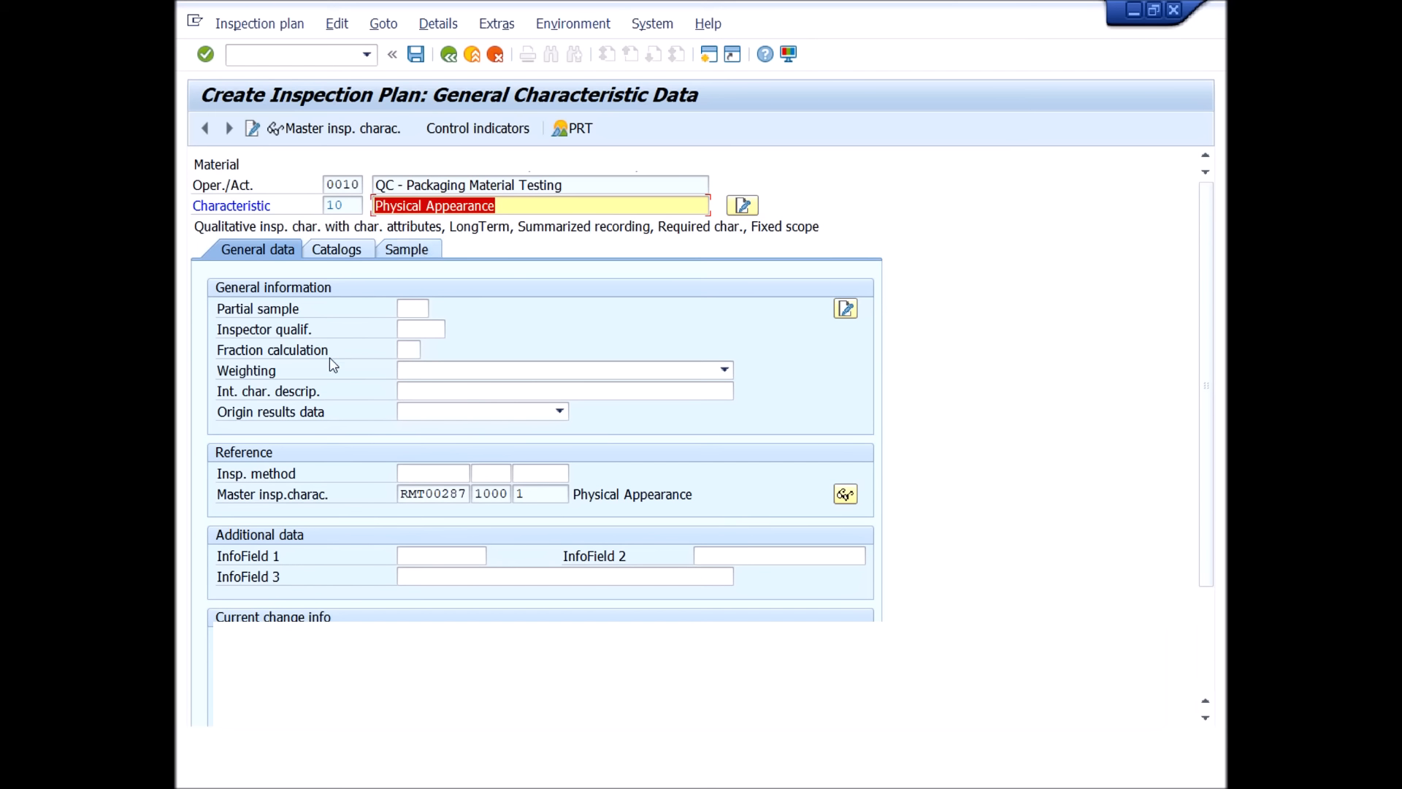
left_click(413, 249)
left_click(449, 55)
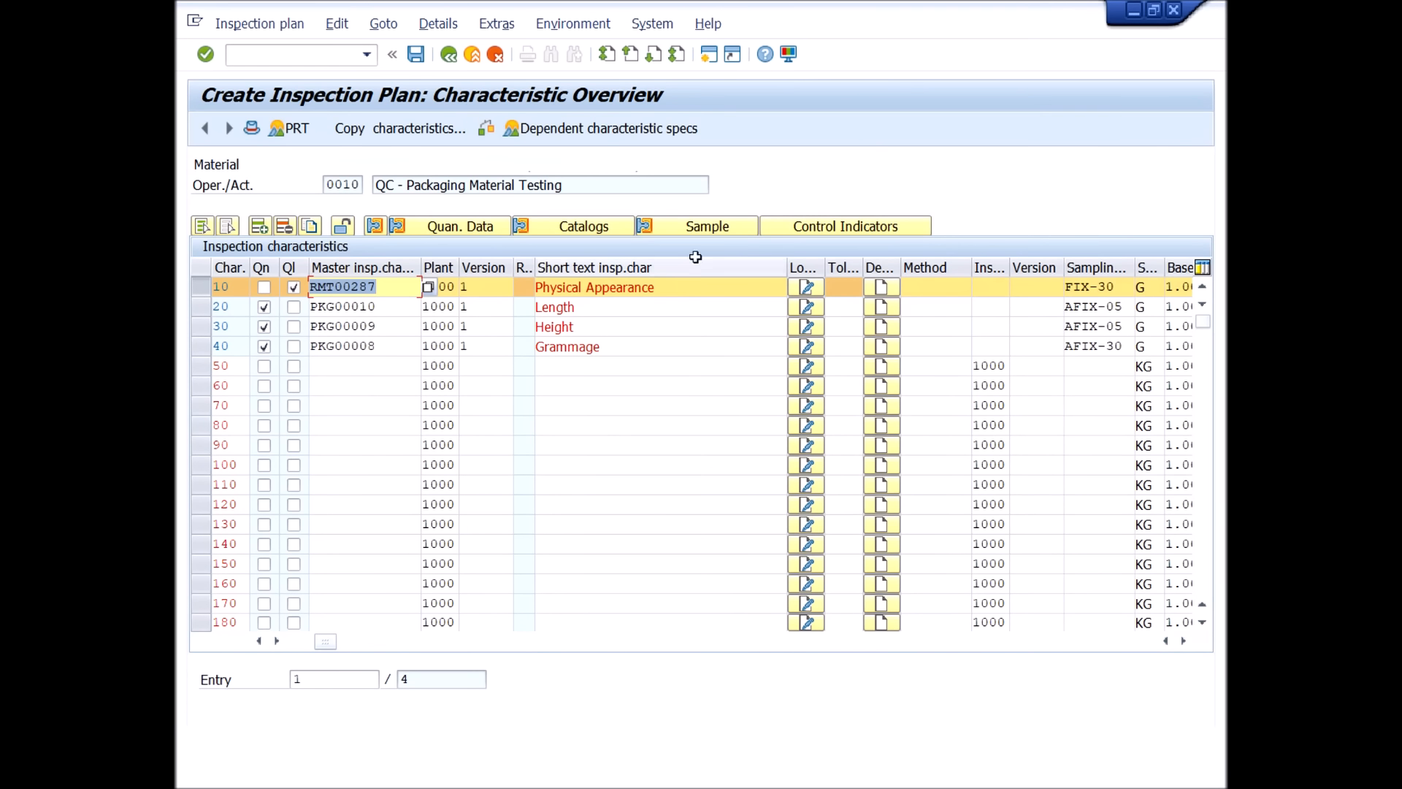
Select only the Grammage characteristic, check its sampling procedure data and return to the characteristic overview.
left_click(220, 351)
left_click(205, 329)
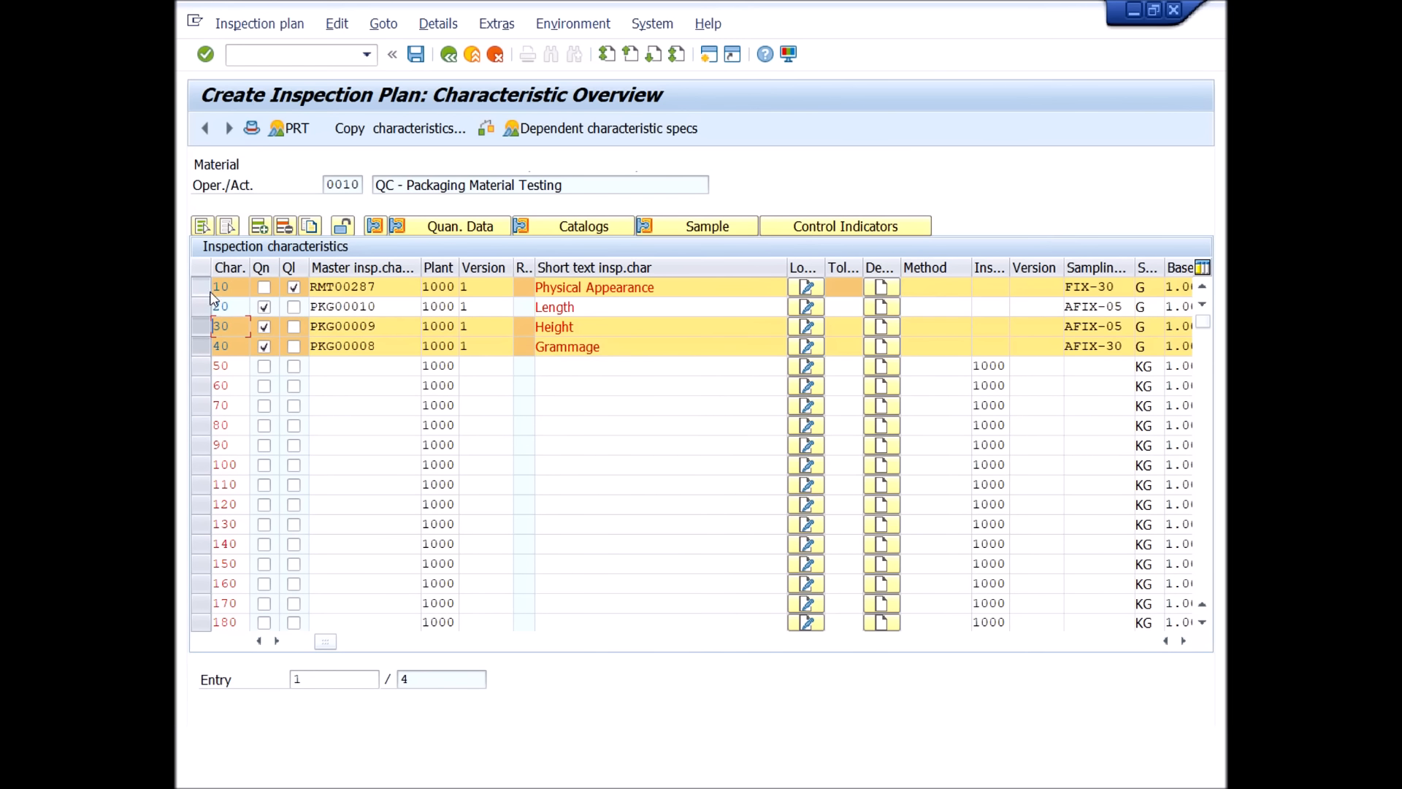
left_click(208, 288)
left_click(205, 312)
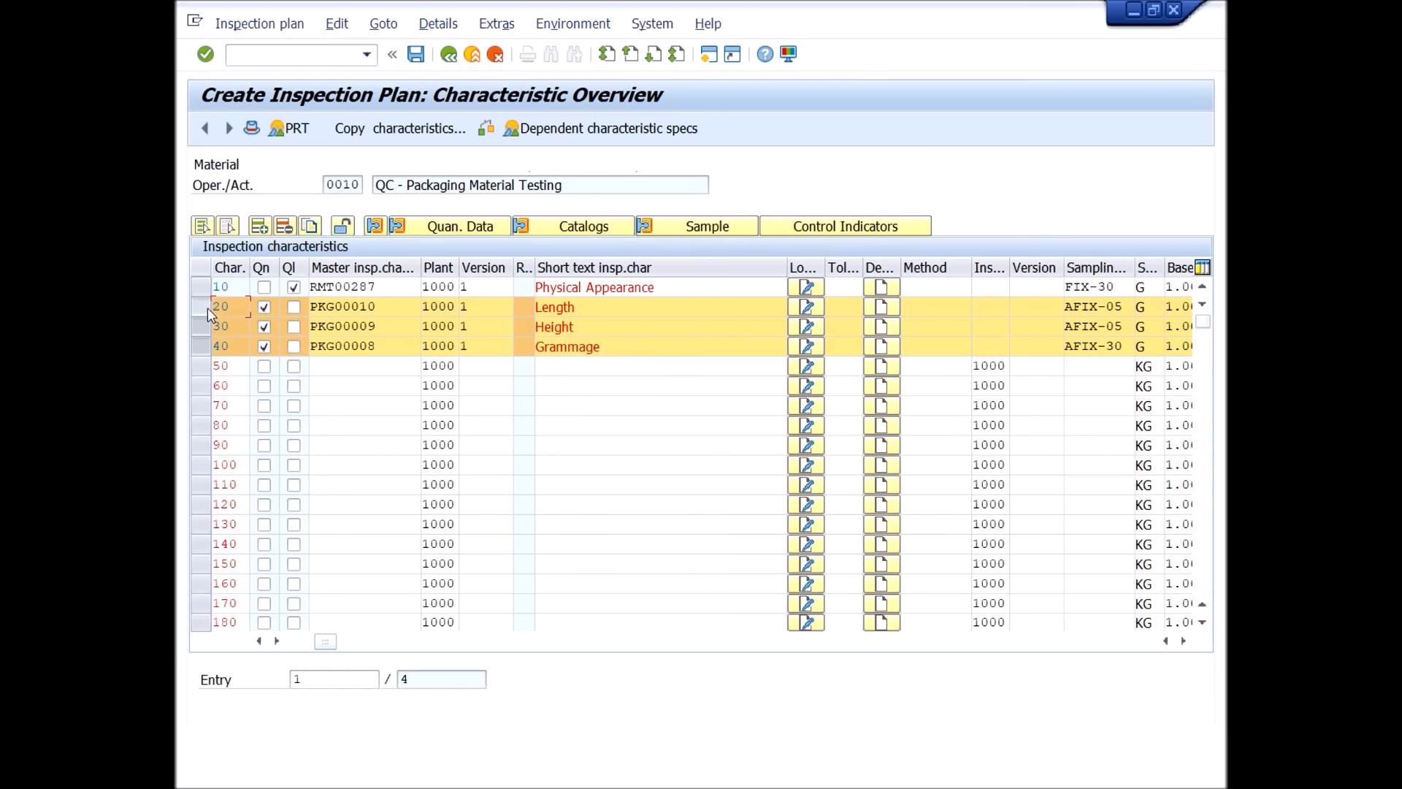
left_click(206, 309)
left_click(206, 330)
left_click(211, 329)
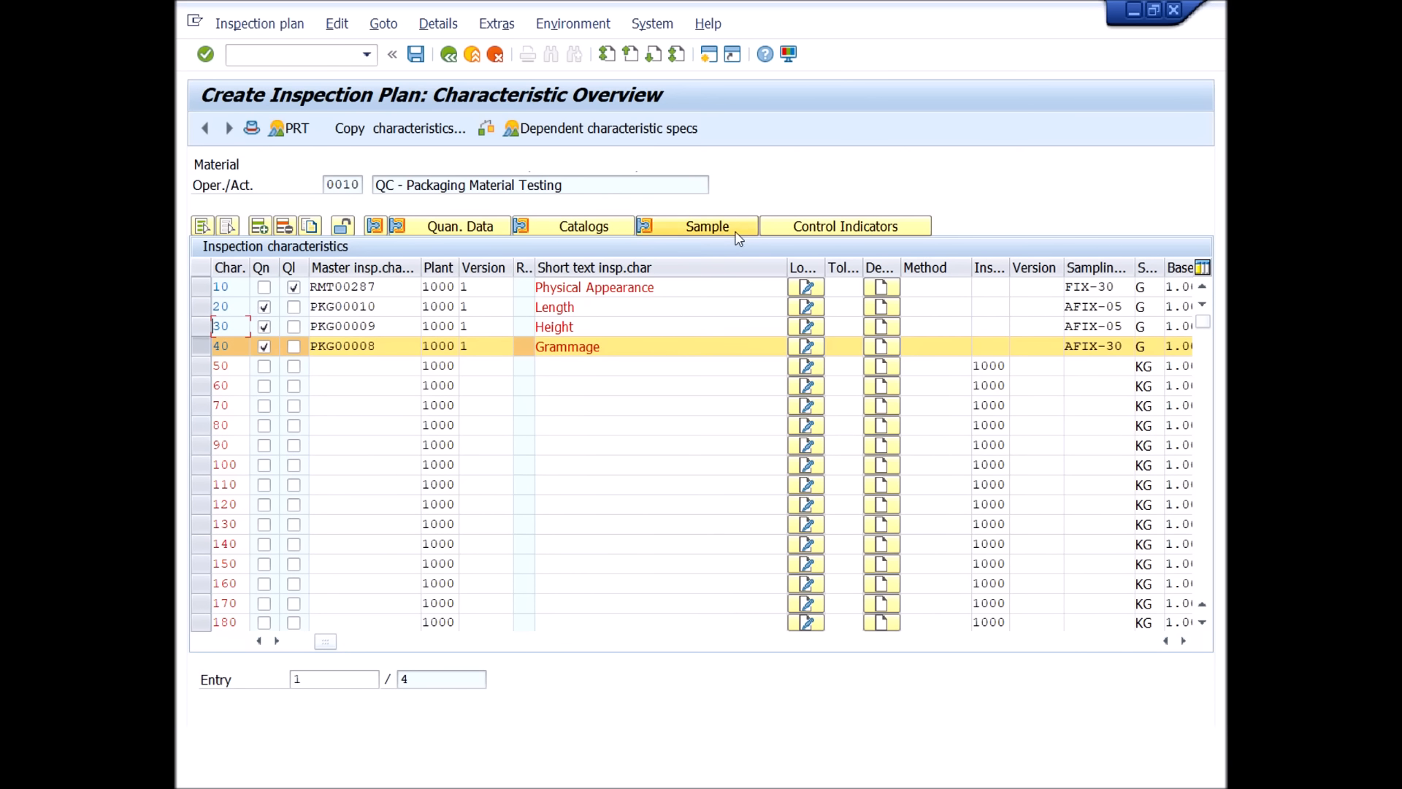
left_click(703, 226)
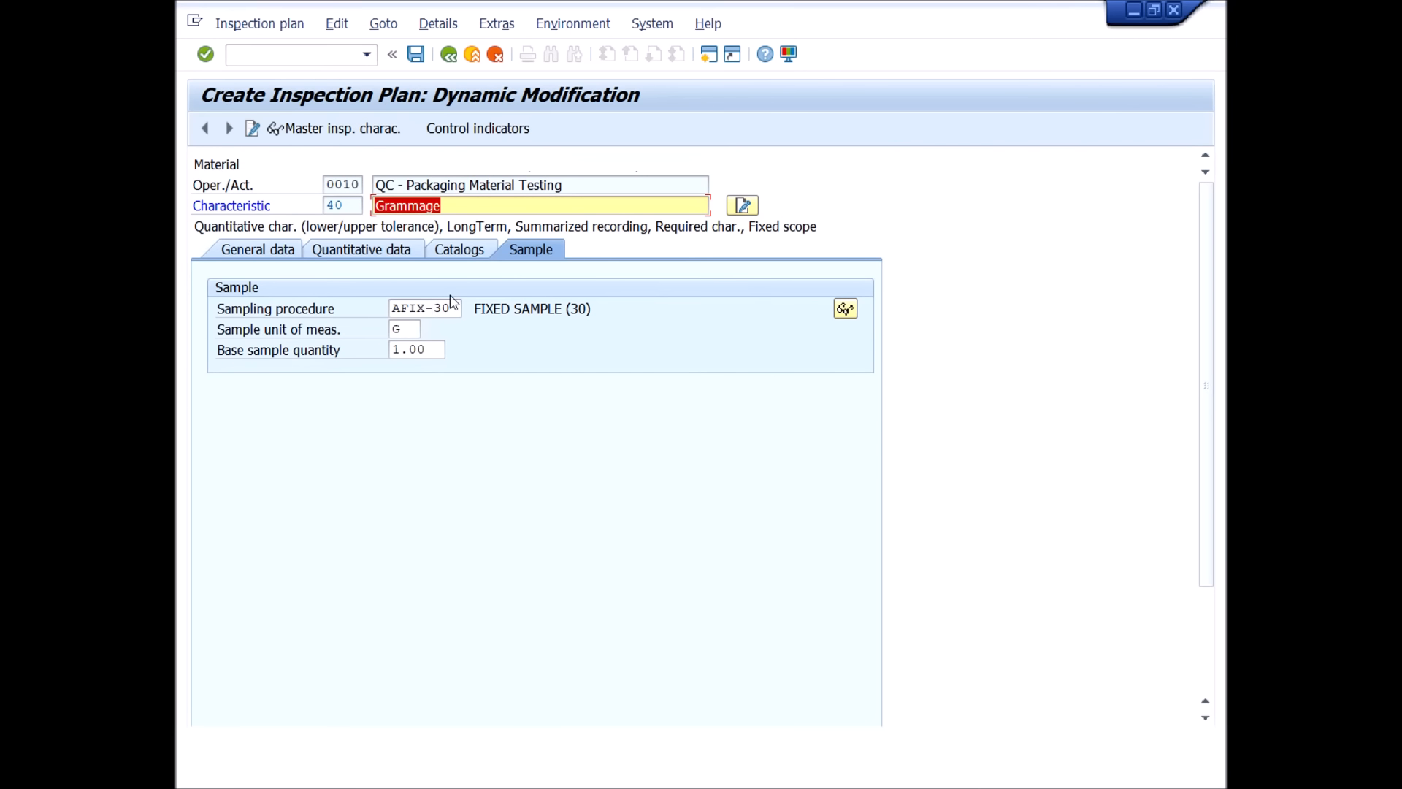
left_click(449, 55)
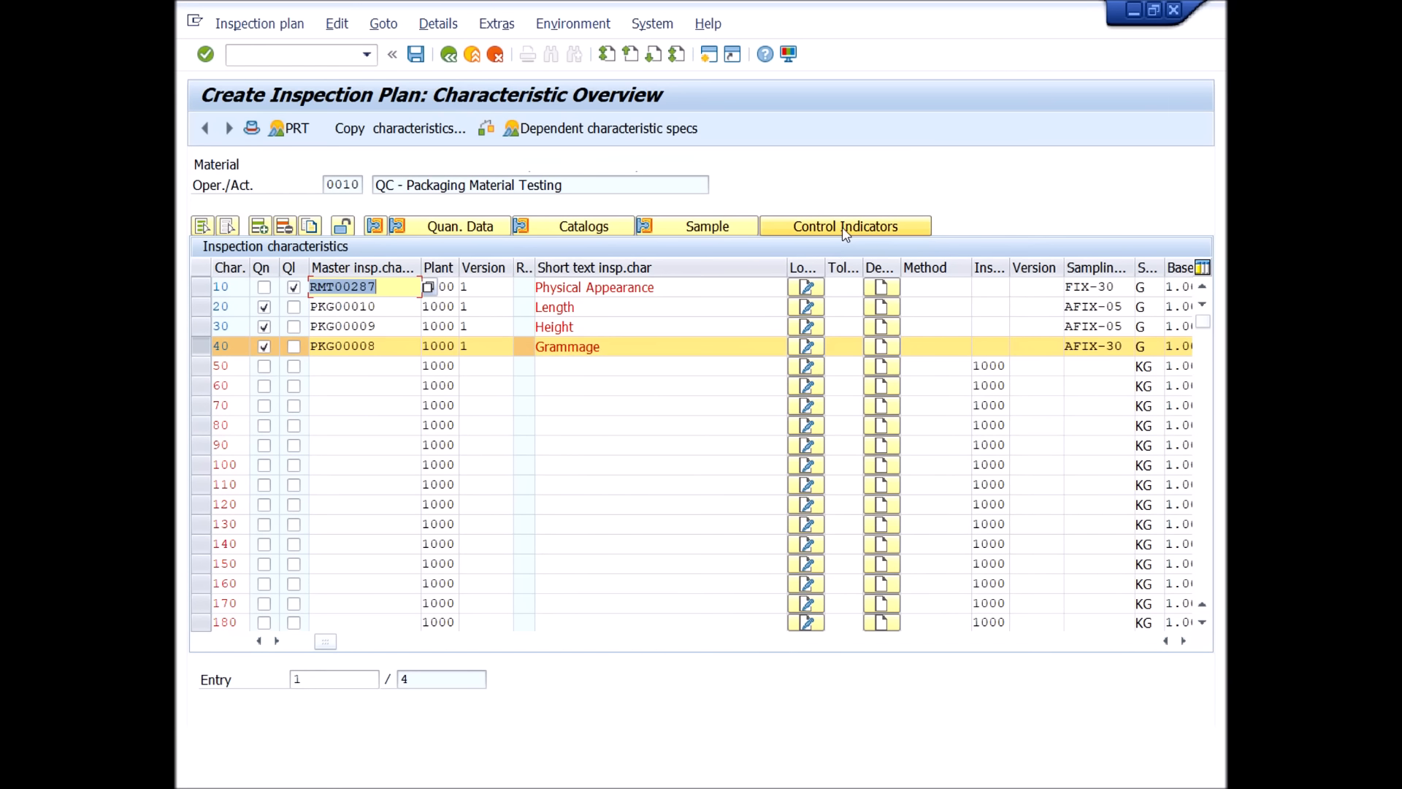
Review both pages of Grammage's characteristic control indicators and confirm them without changes.
left_click(845, 227)
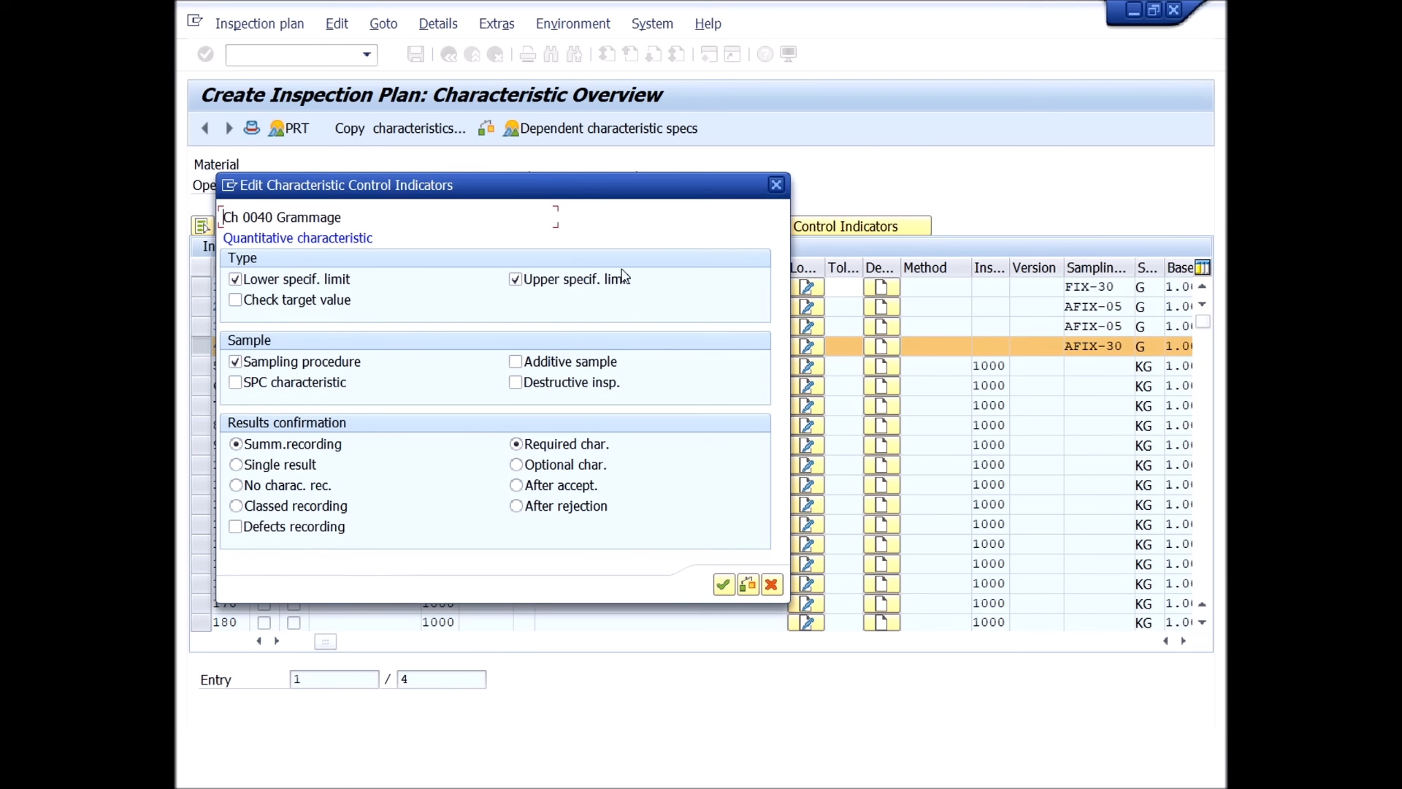
left_click(723, 584)
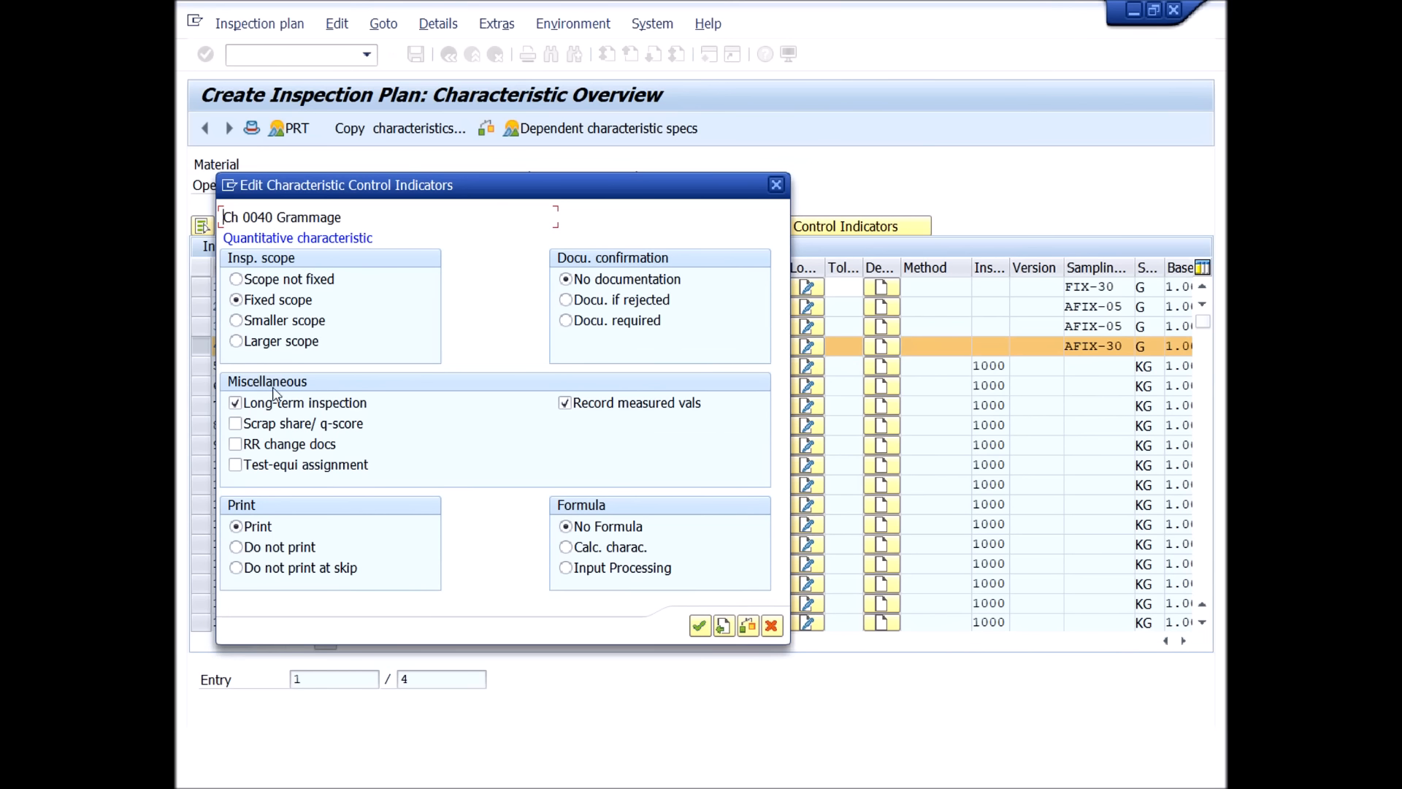
left_click(722, 631)
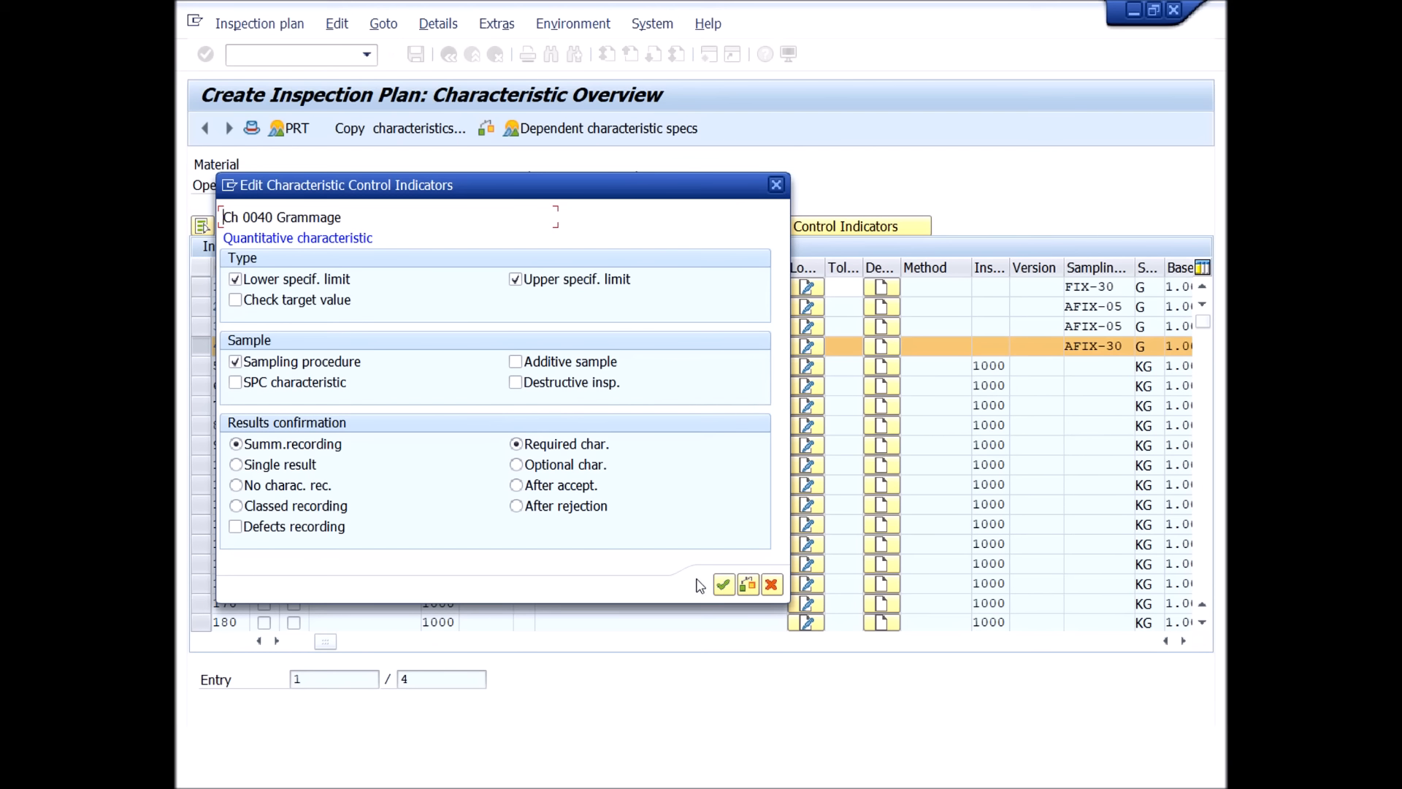
left_click(721, 586)
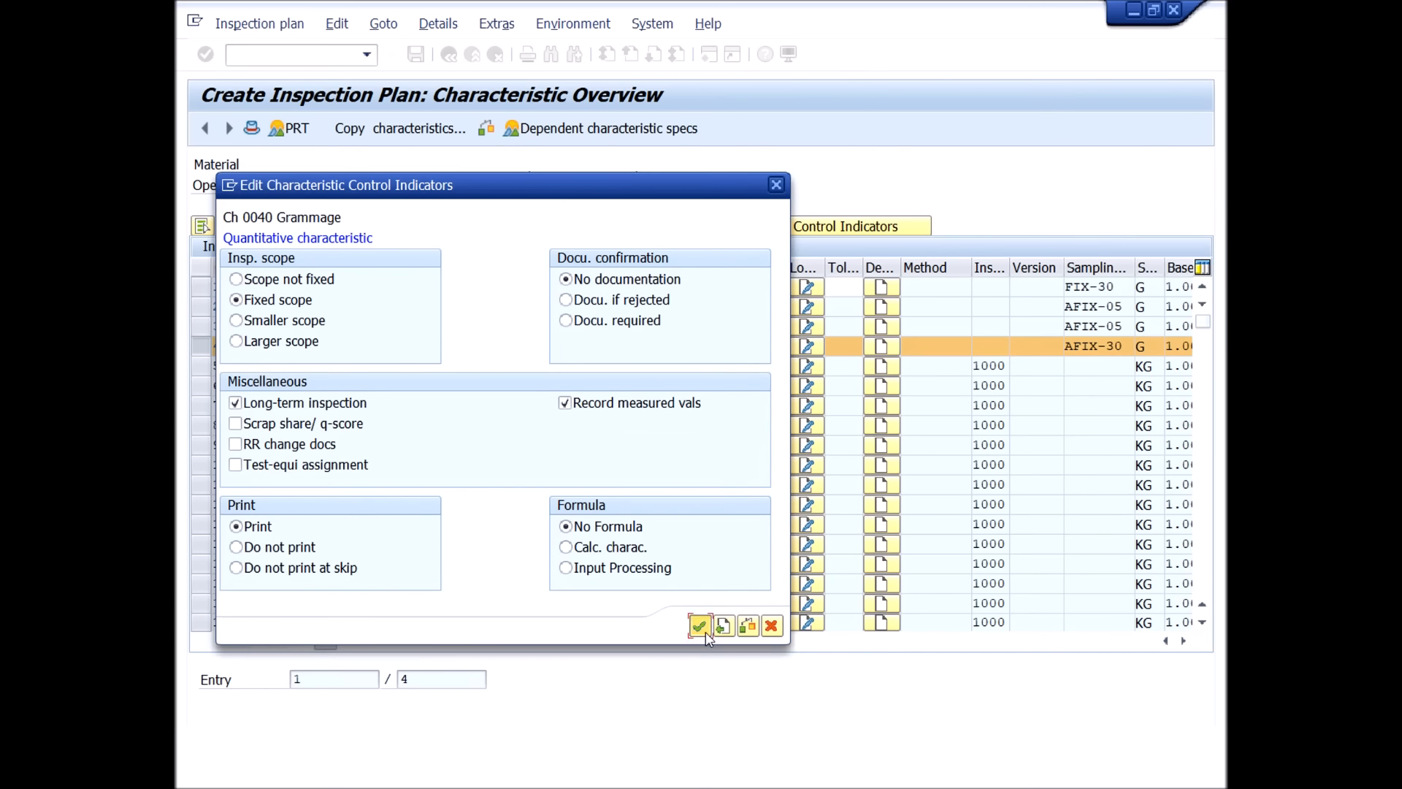
left_click(706, 628)
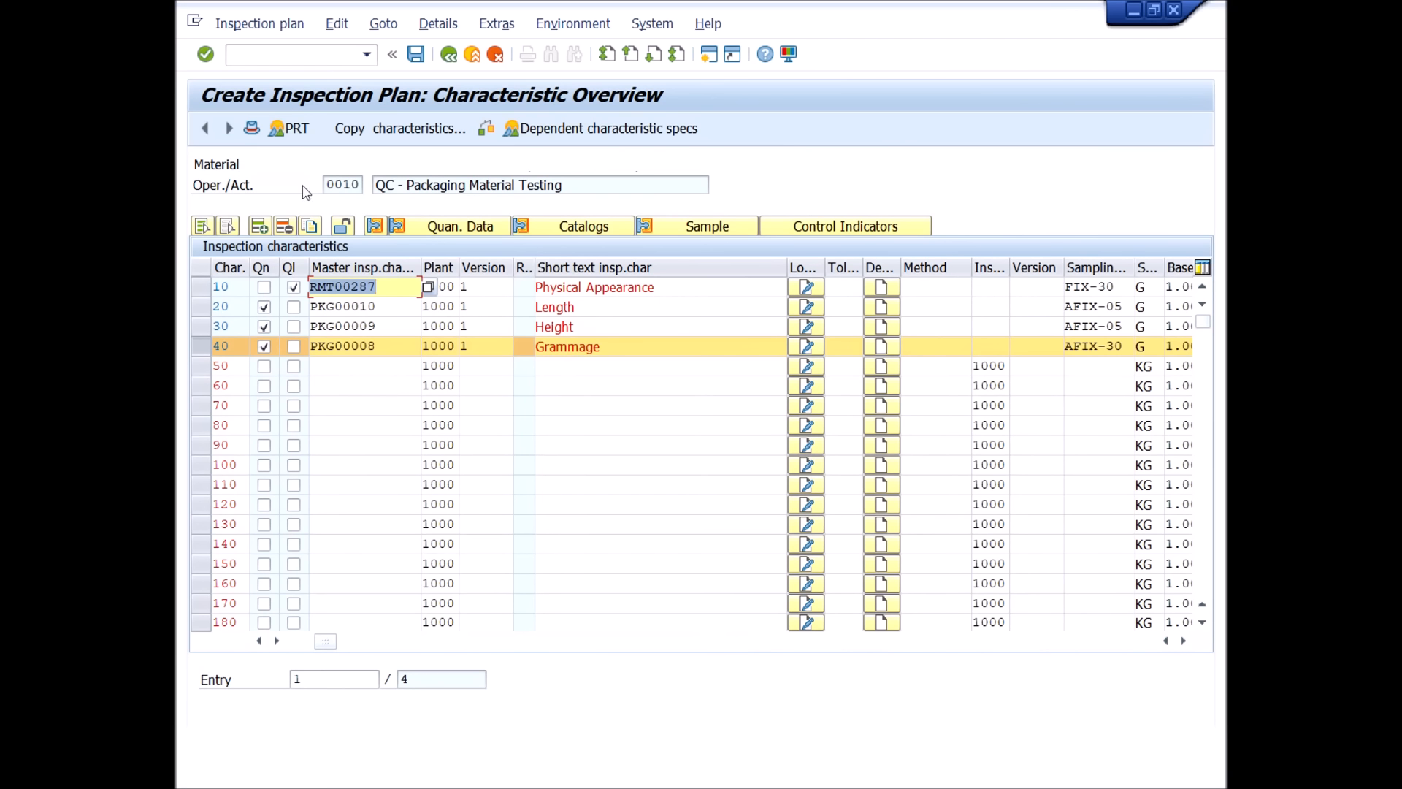
Run the consistency check on the inspection plan, view its message log and return to the characteristic overview.
left_click(487, 130)
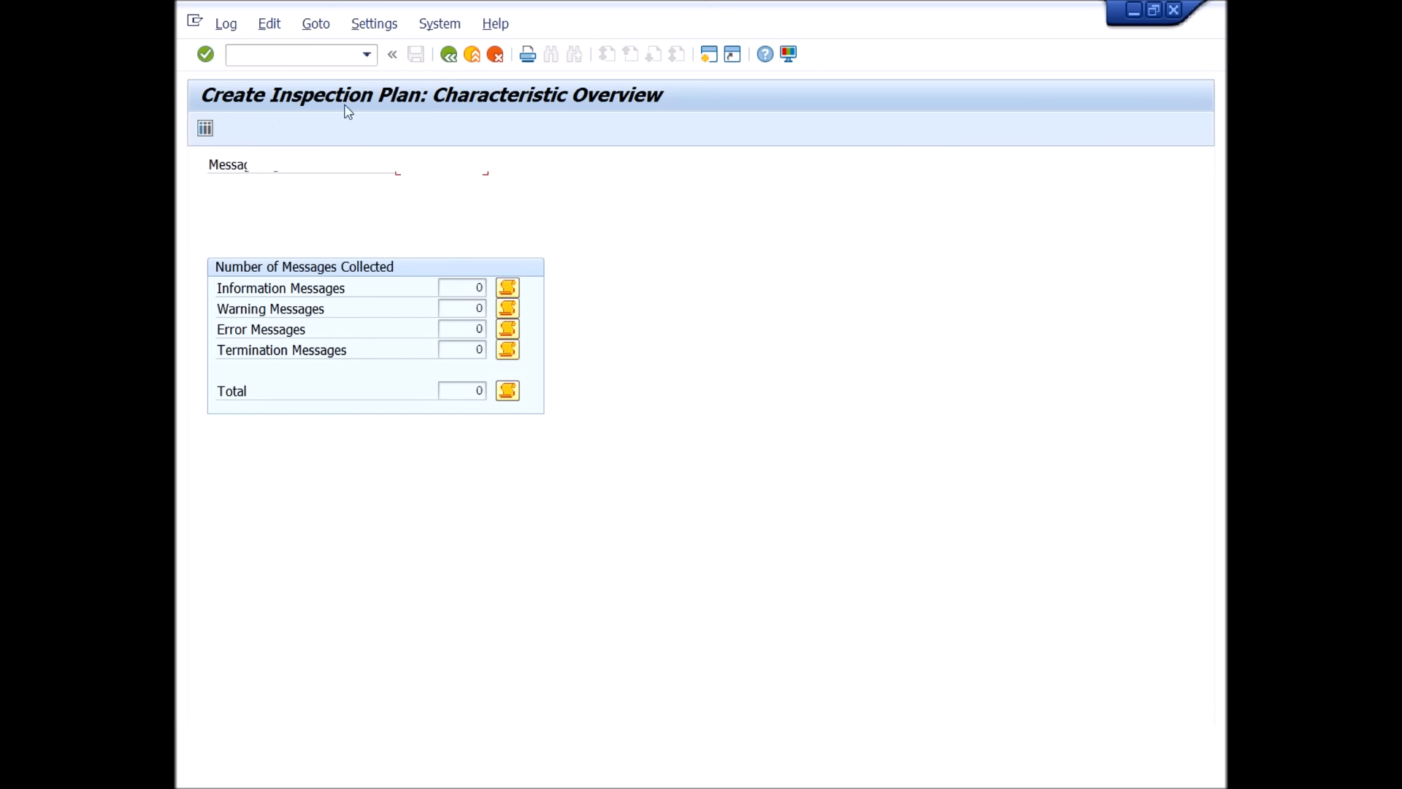
left_click(449, 55)
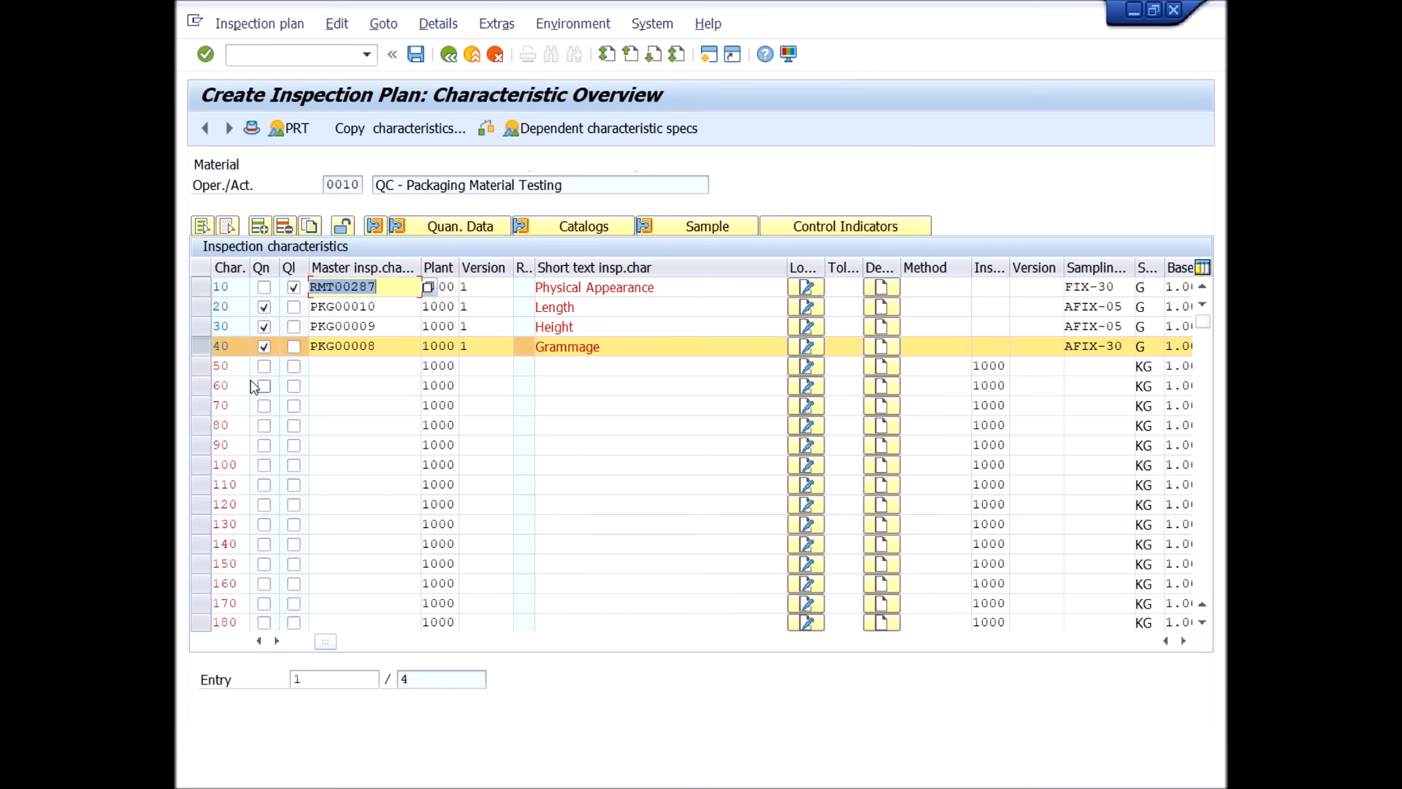
Deselect the Grammage characteristic in the characteristic overview.
left_click(201, 347)
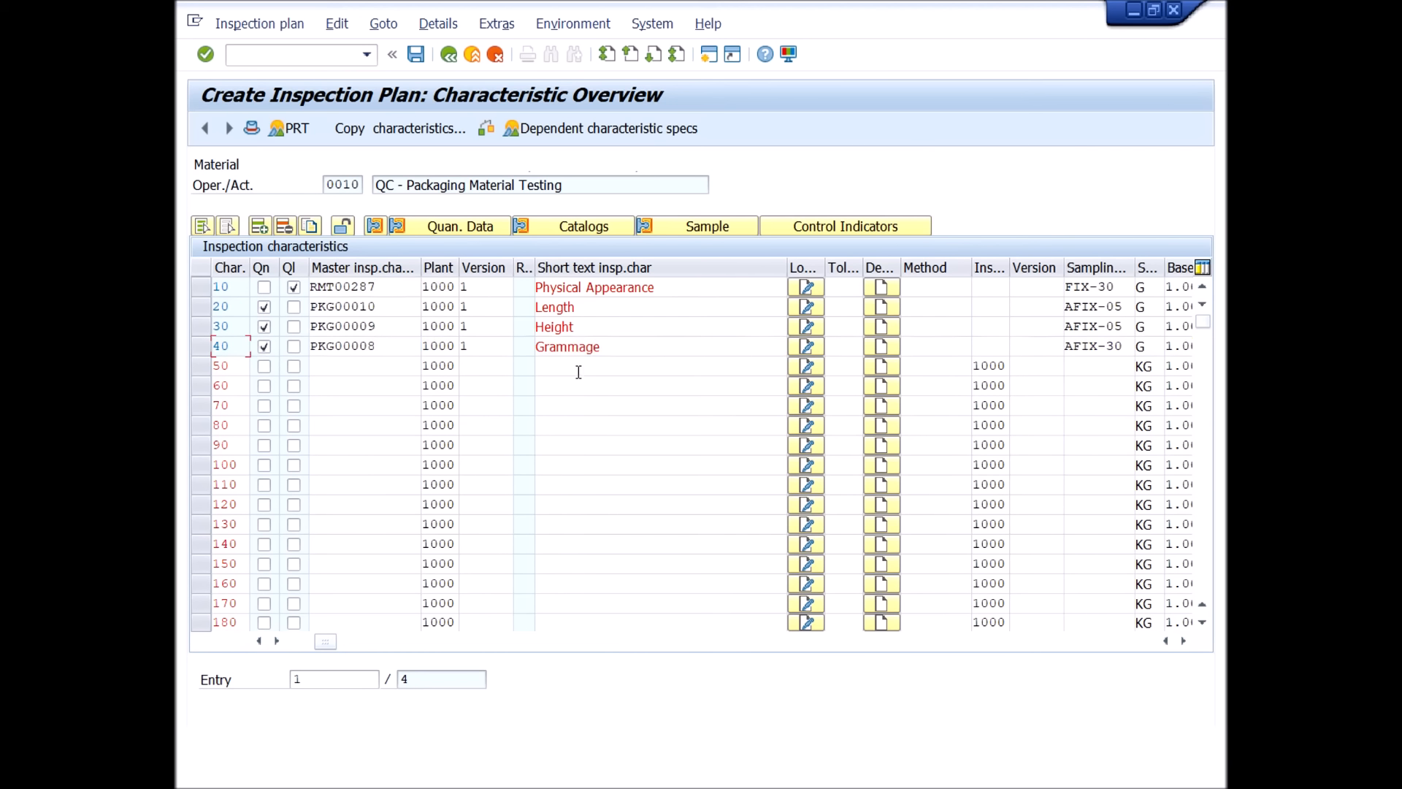
left_click(387, 366)
left_click(388, 385)
left_click(390, 406)
left_click(389, 444)
left_click(382, 483)
left_click(374, 524)
left_click(366, 564)
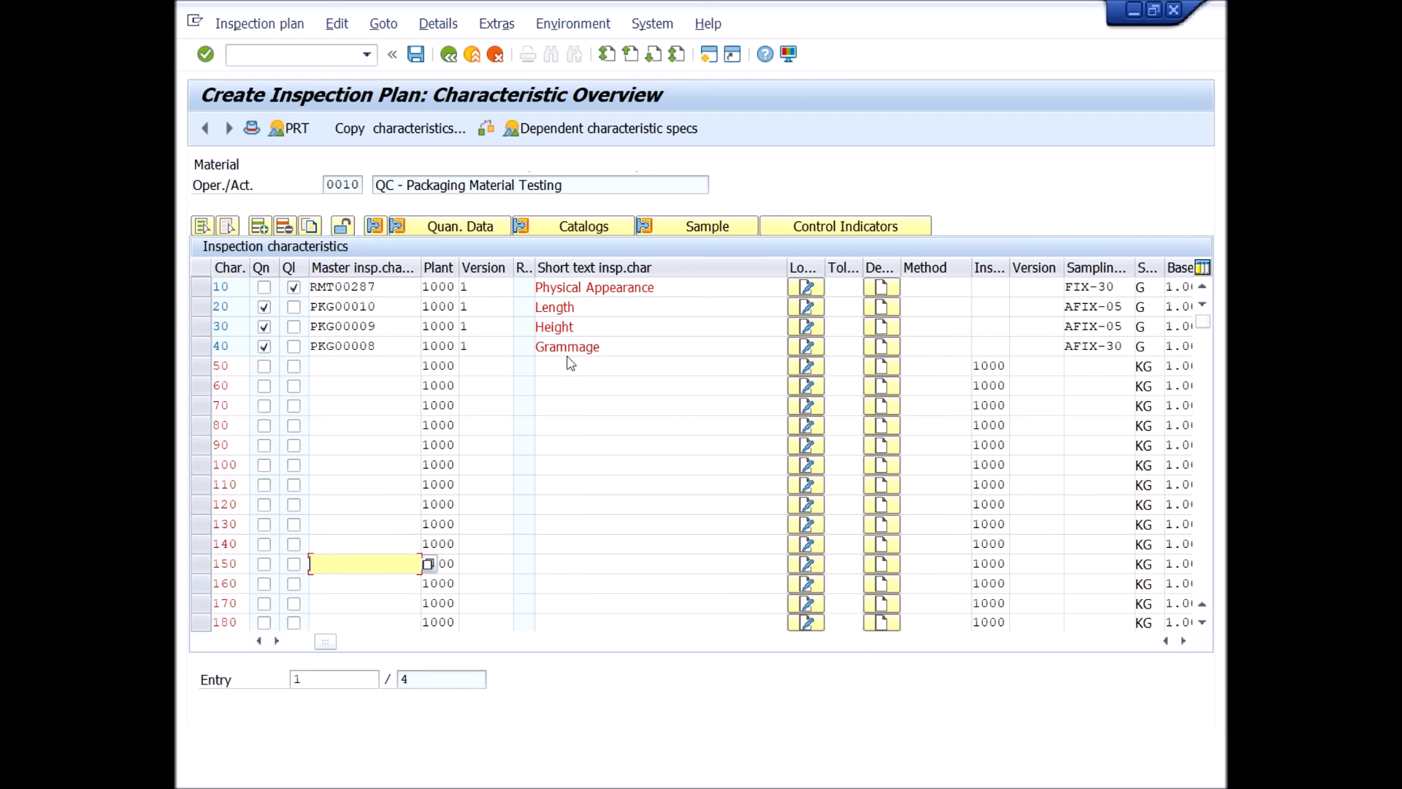
left_click(373, 366)
left_click(377, 391)
left_click(377, 407)
left_click(377, 428)
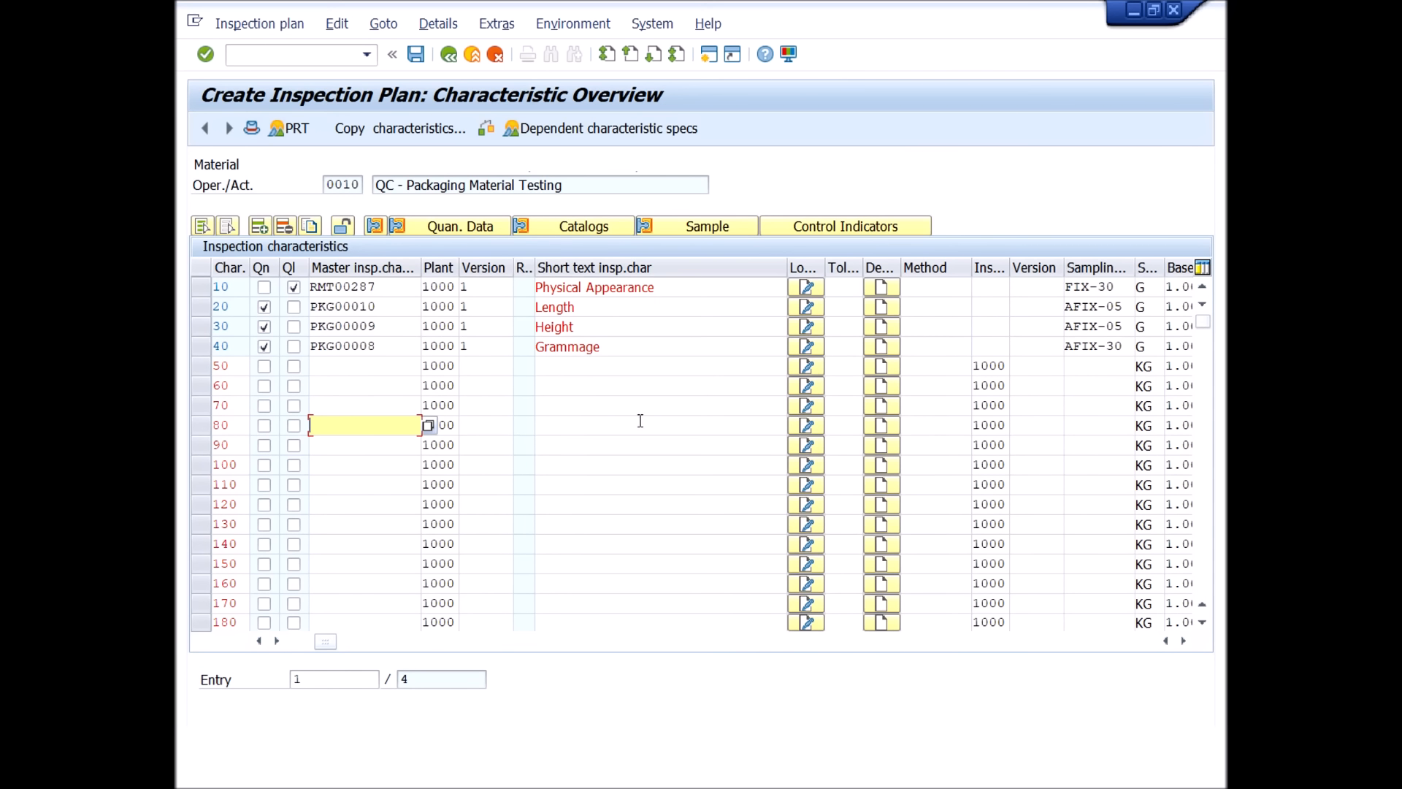
scroll(569, 462, "down", 1)
scroll(407, 431, "down", 2)
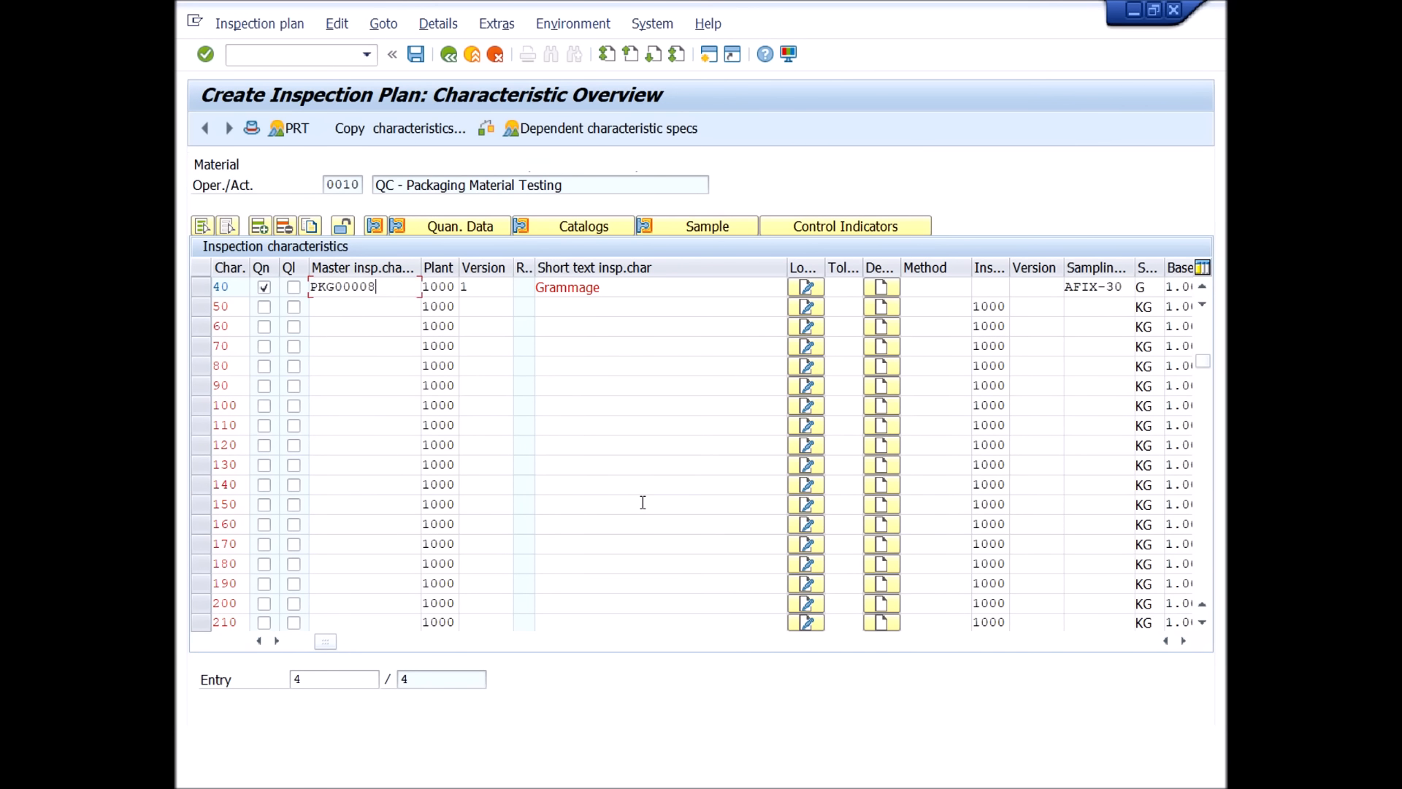
scroll(642, 501, "up", 1)
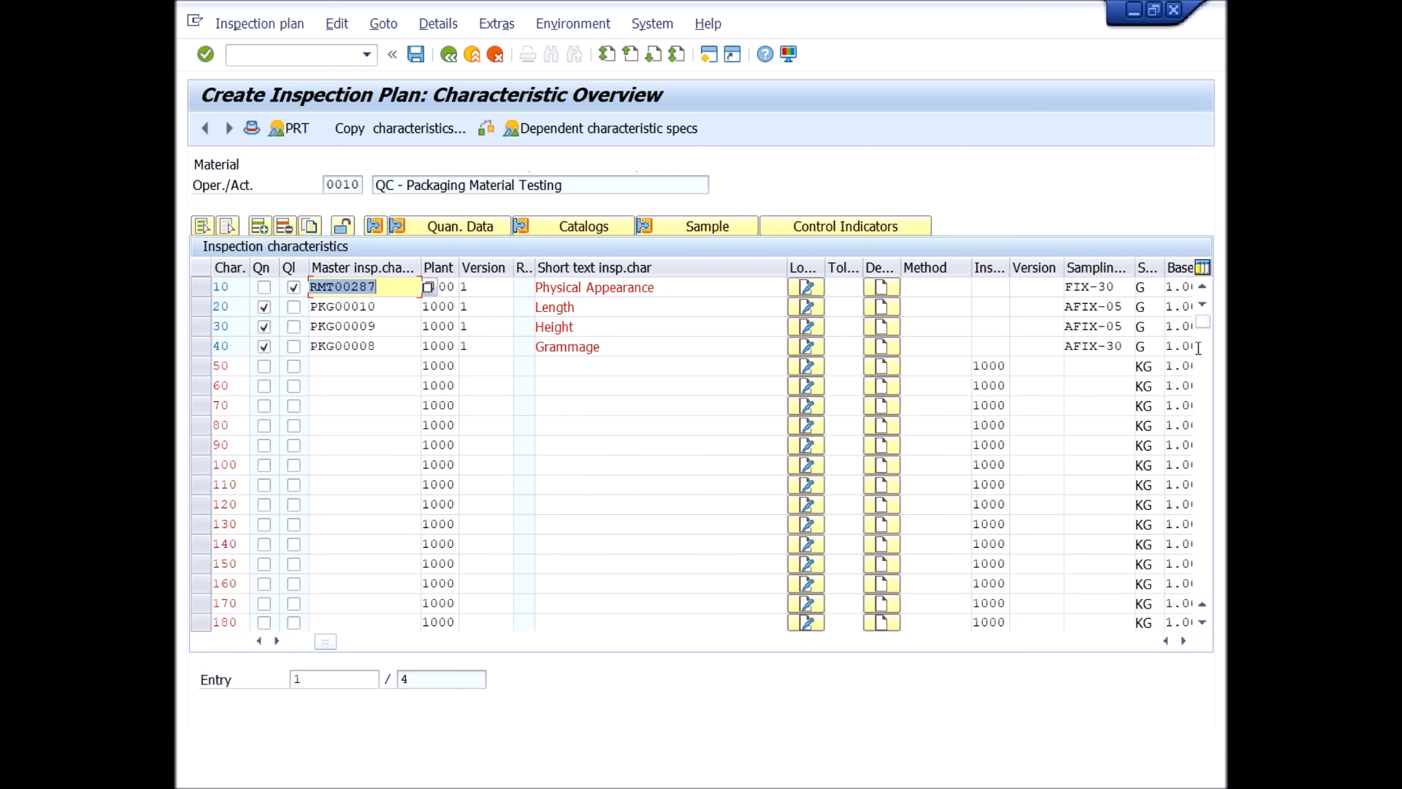
left_click_drag(1202, 324, 1203, 408)
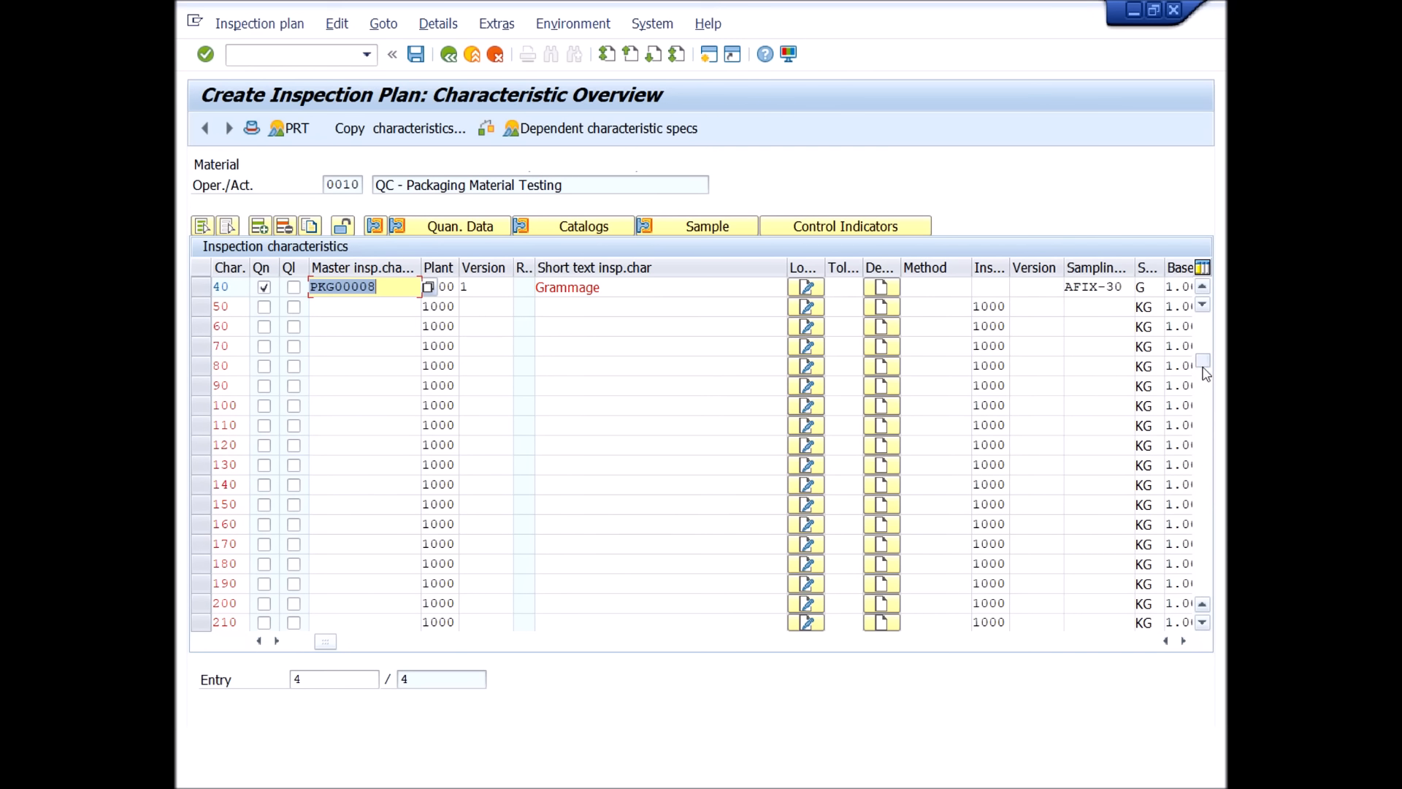
left_click_drag(1204, 369, 1203, 449)
left_click_drag(1204, 321, 1209, 307)
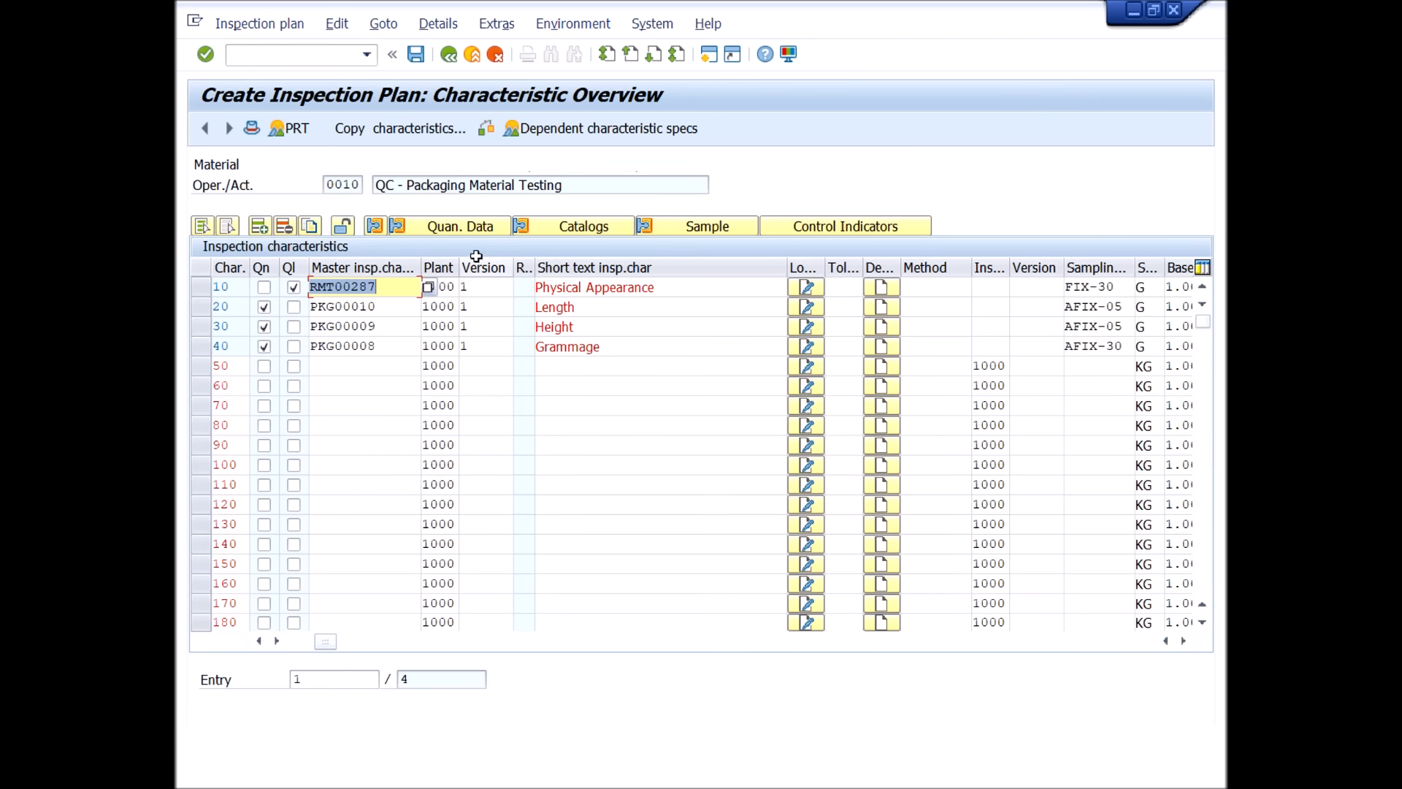
Save the inspection plan with its four characteristics for the packaging material testing operation.
left_click(415, 56)
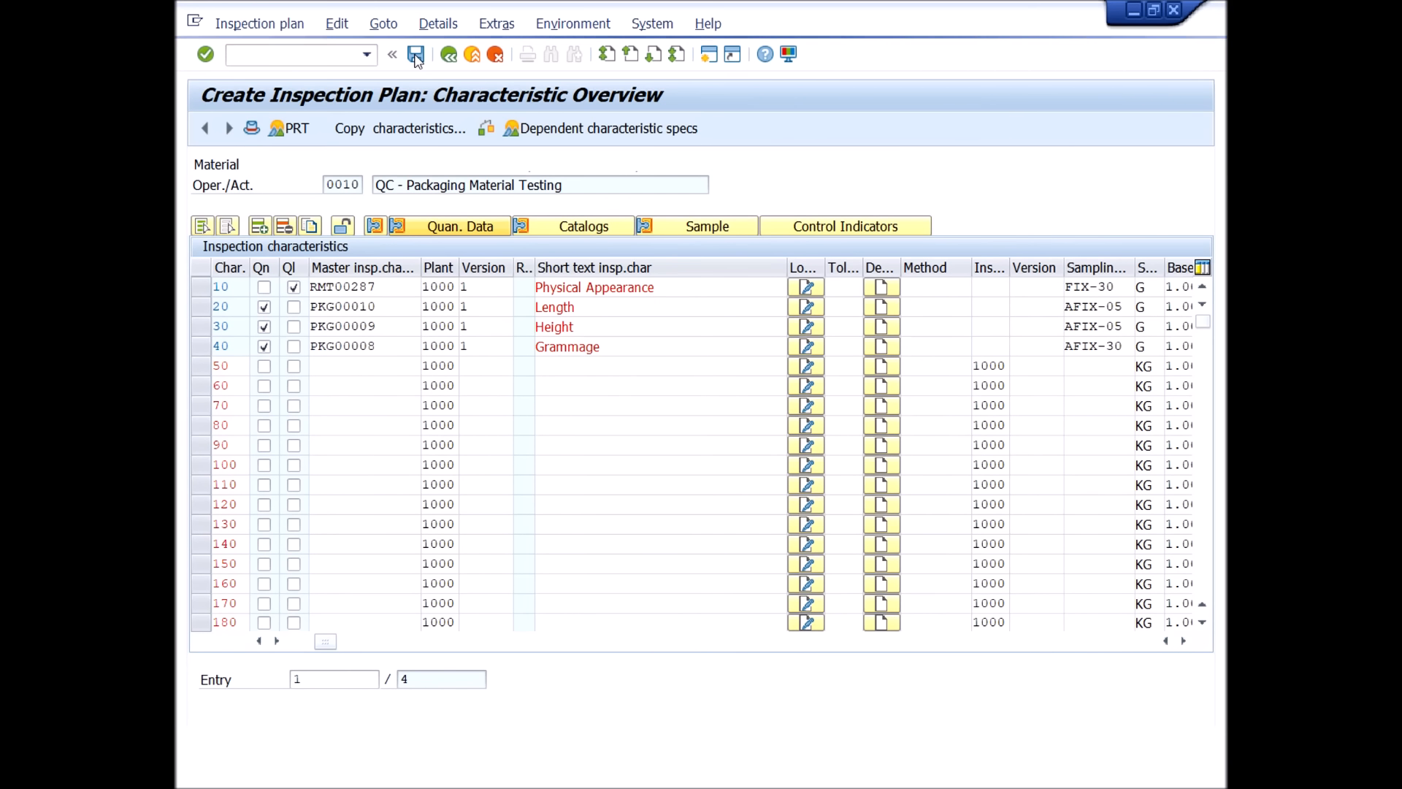